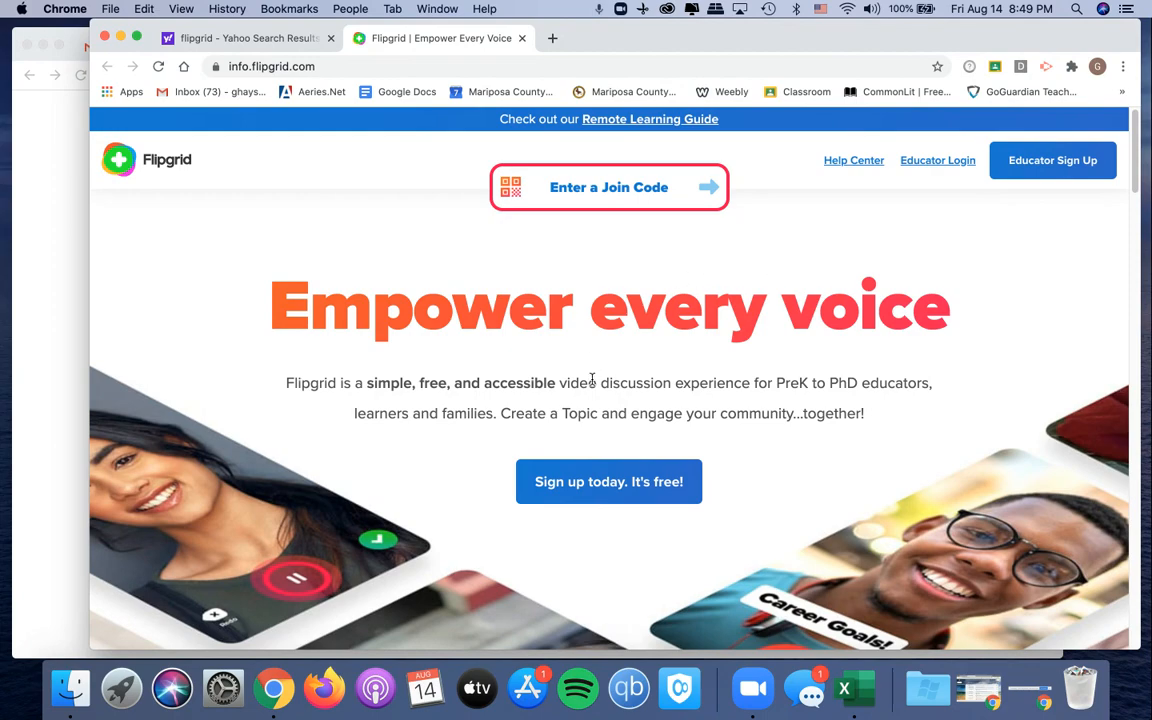
Look over the Flipgrid home page and sign up for an educator account using the Google account
scroll(570, 420, down, 5)
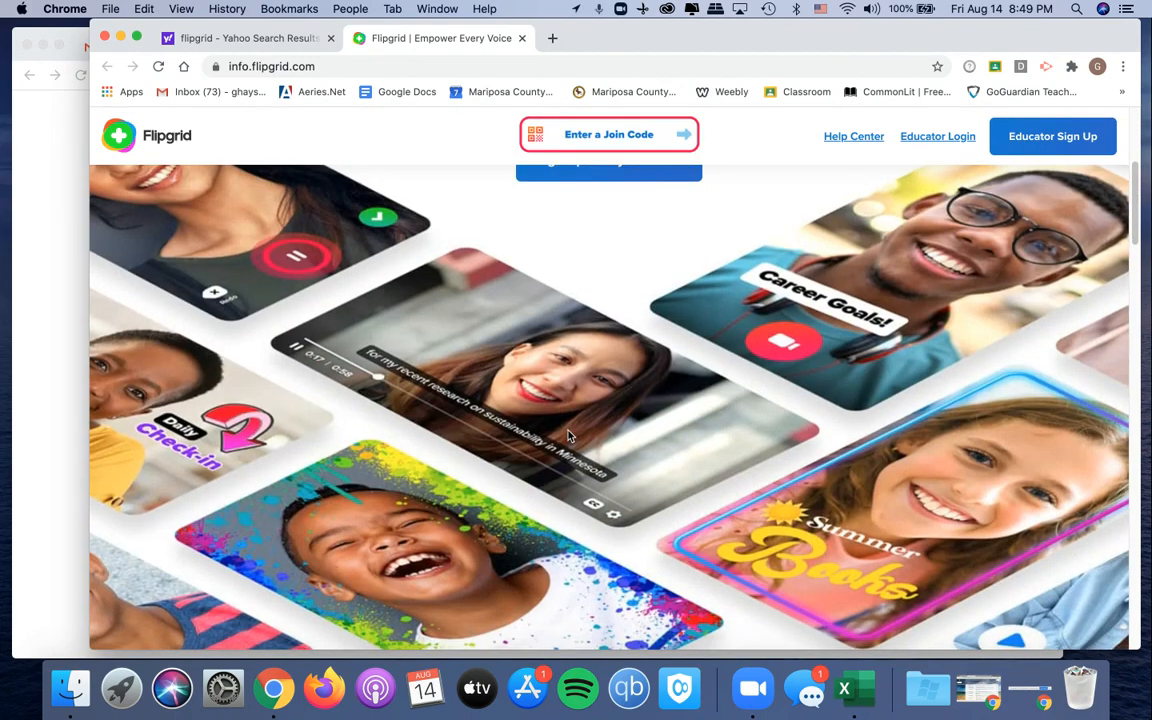
scroll(568, 437, down, 10)
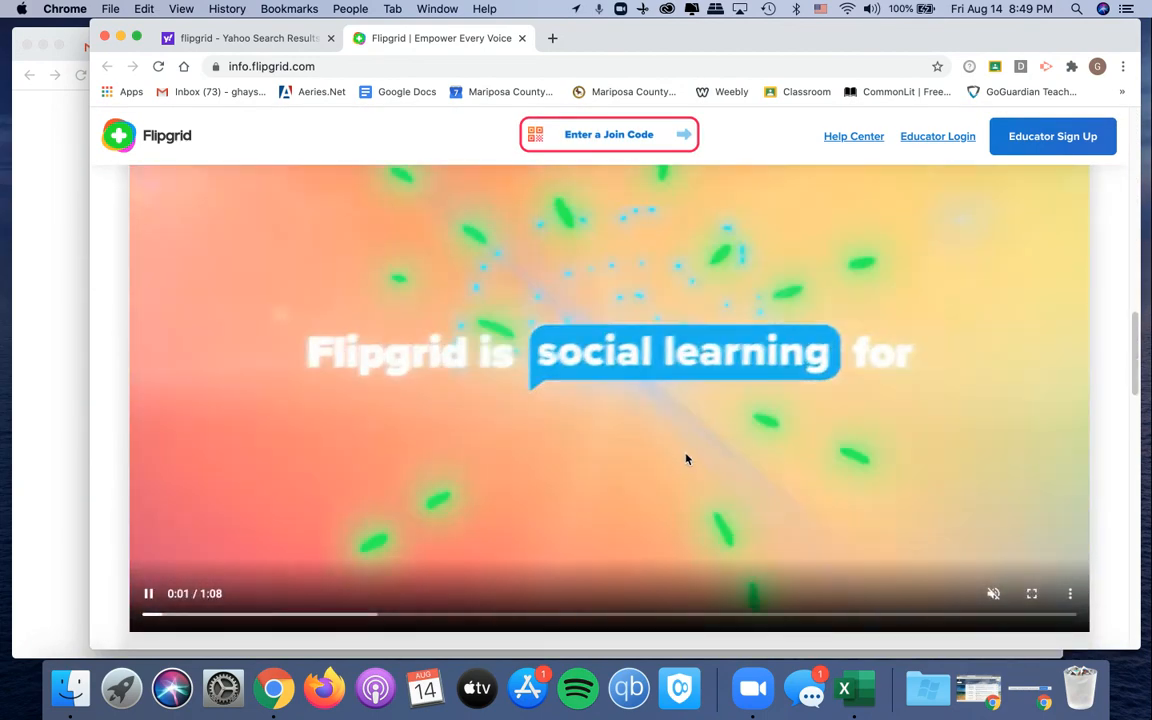
scroll(671, 452, down, 10)
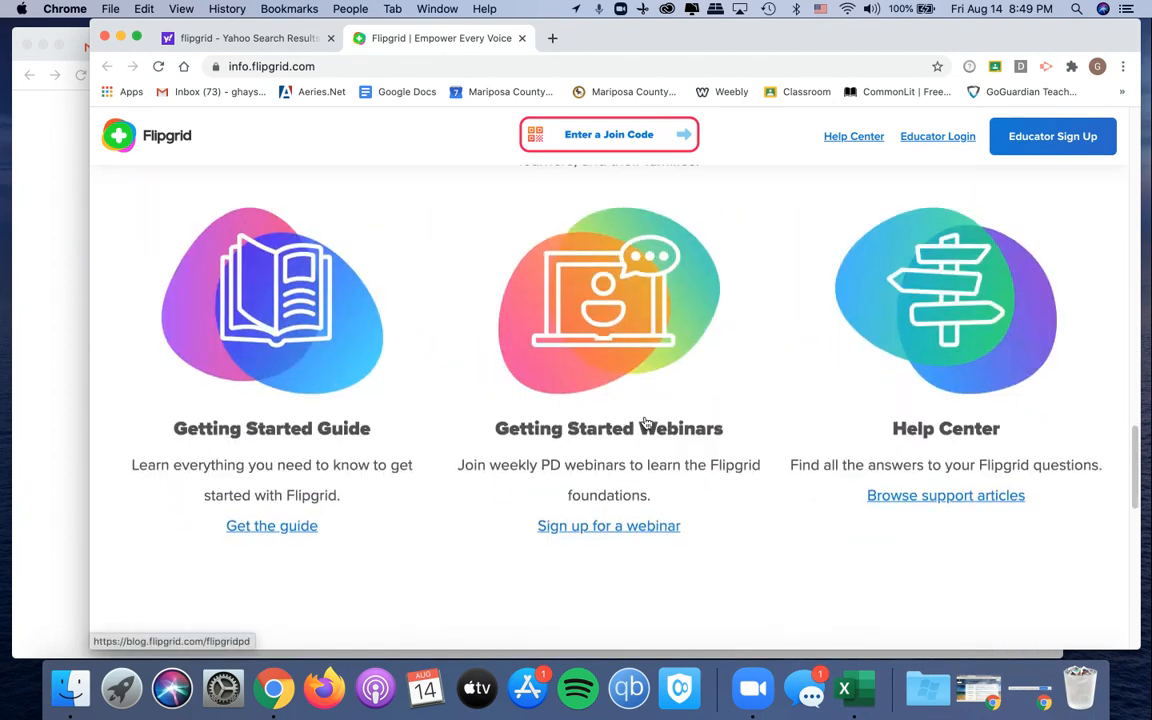
scroll(660, 424, down, 3)
scroll(650, 410, up, 20)
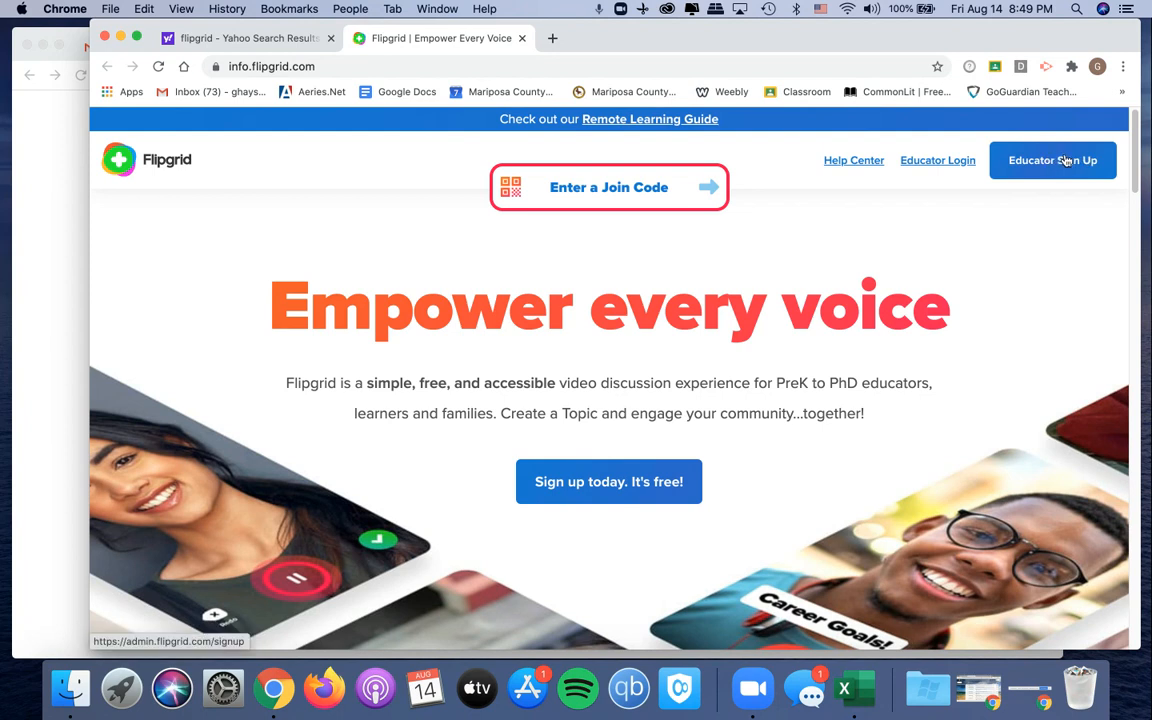
click(1034, 168)
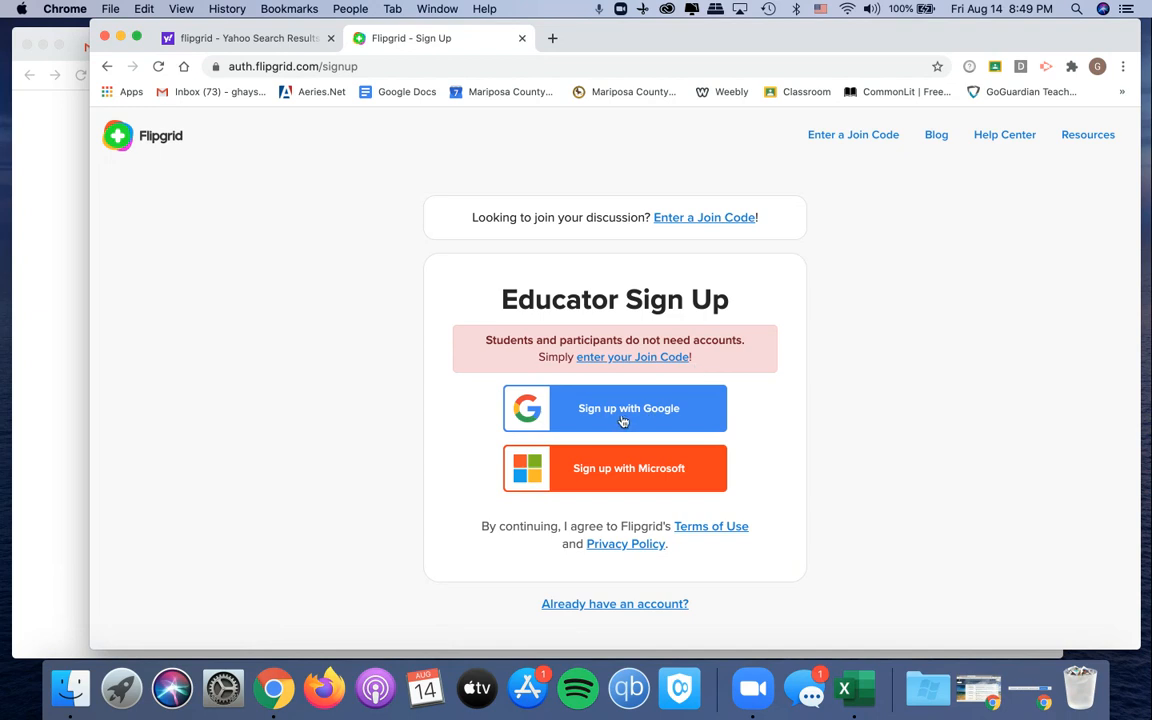
click(650, 412)
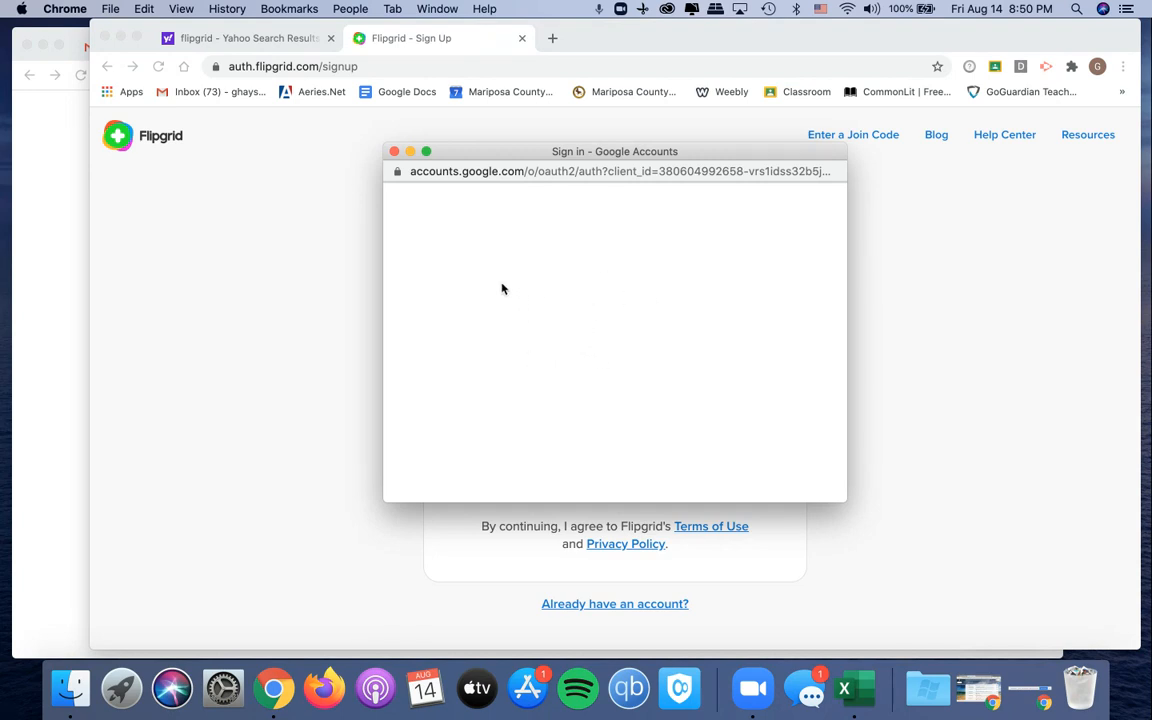
click(520, 341)
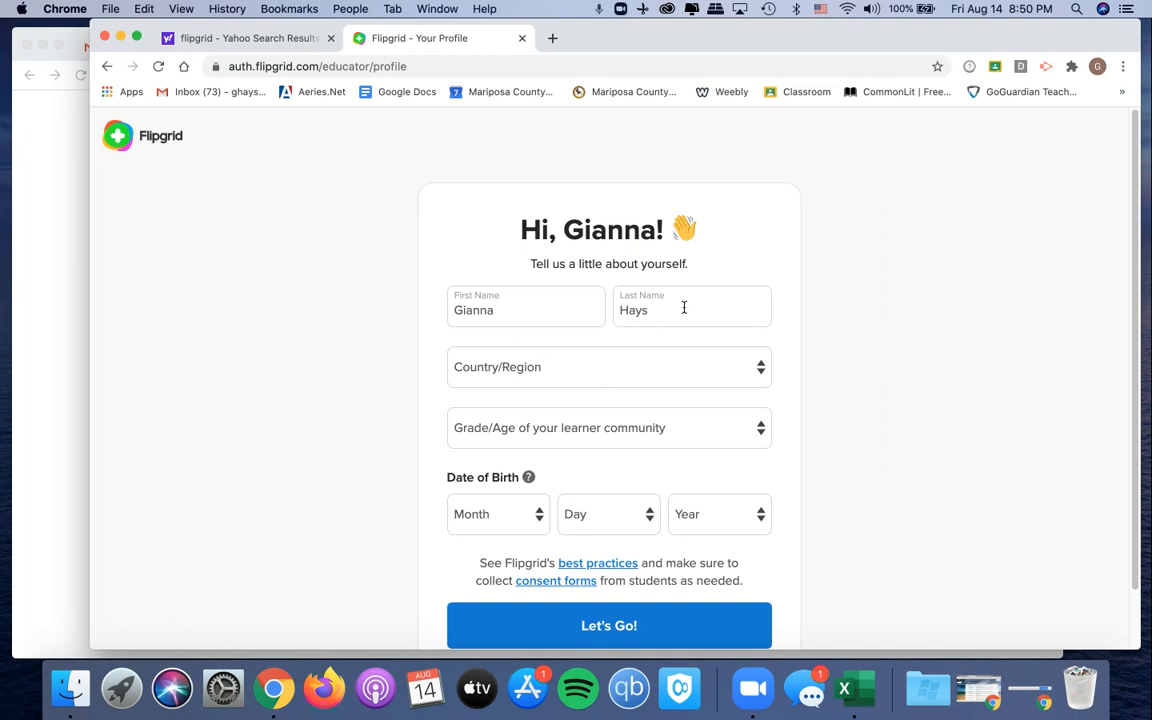
Set the profile's country to United States and the learner community's grade to High school (ages 14-18)
scroll(931, 309, down, 2)
click(620, 316)
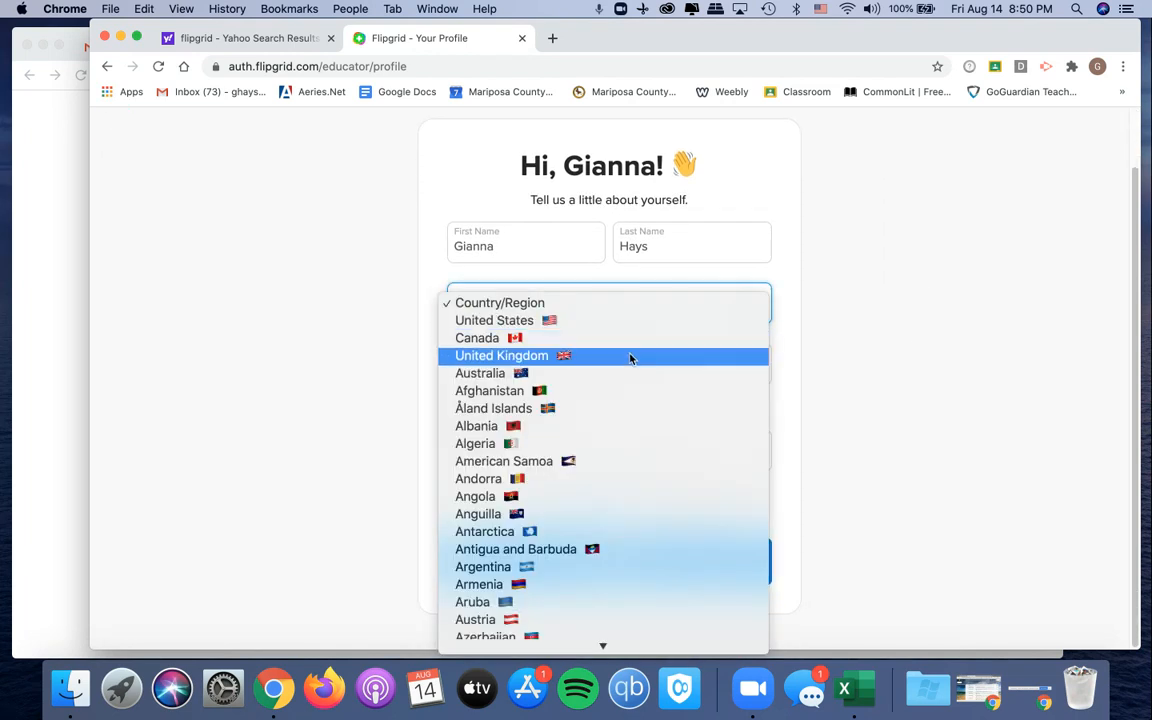
click(553, 320)
click(688, 373)
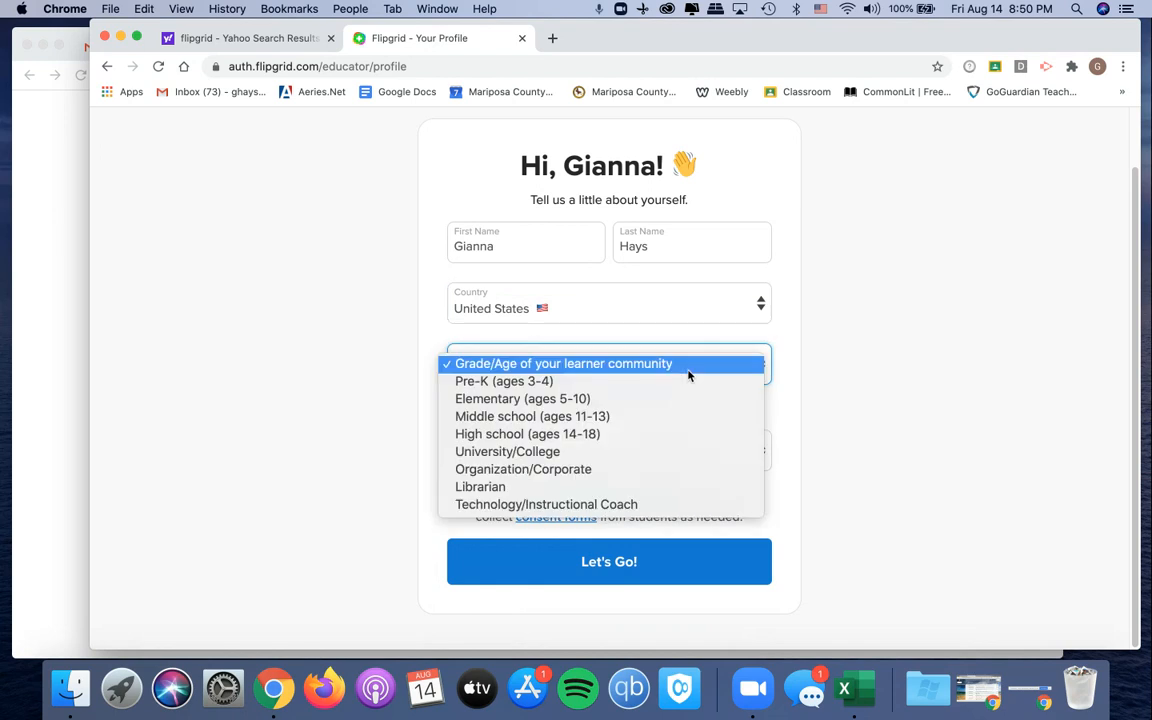
click(587, 436)
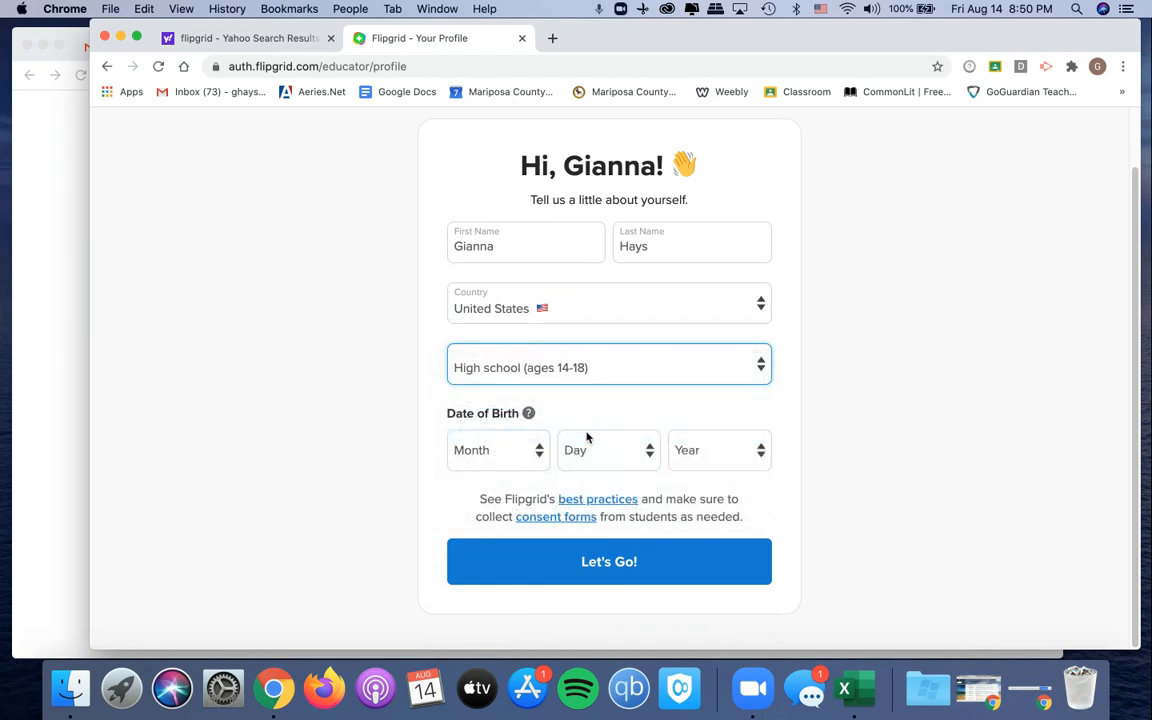
Fill in the month, day and year of the date of birth and submit the educator profile
click(530, 452)
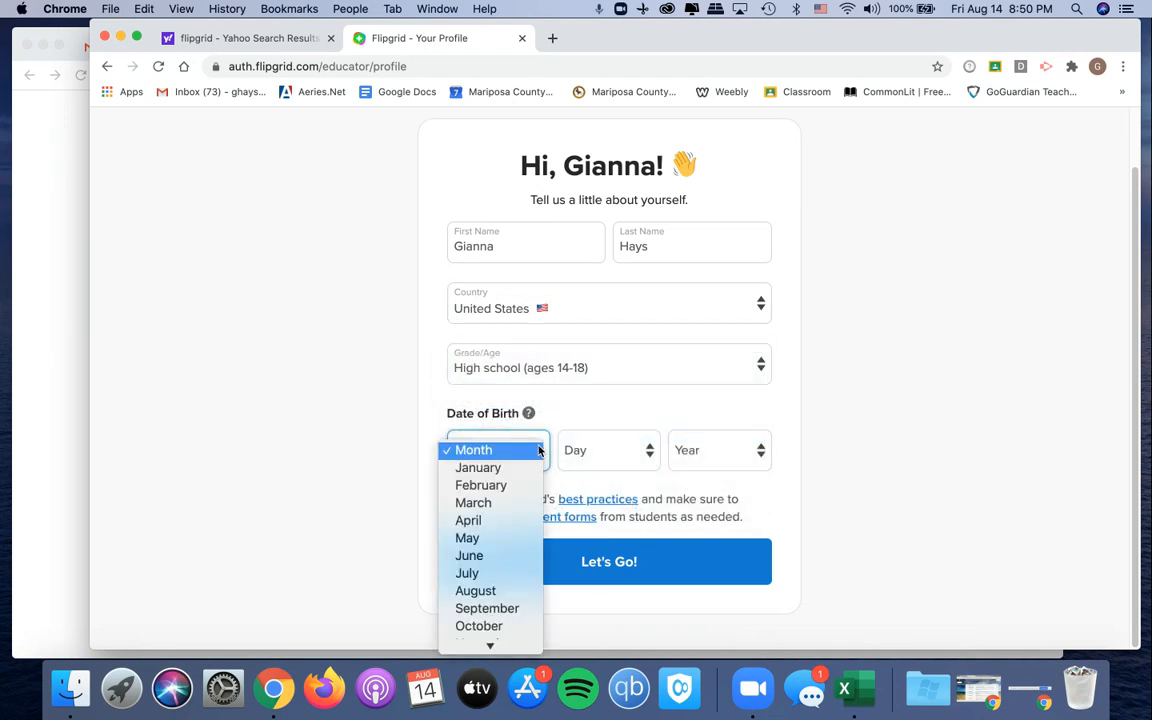
click(527, 503)
click(645, 455)
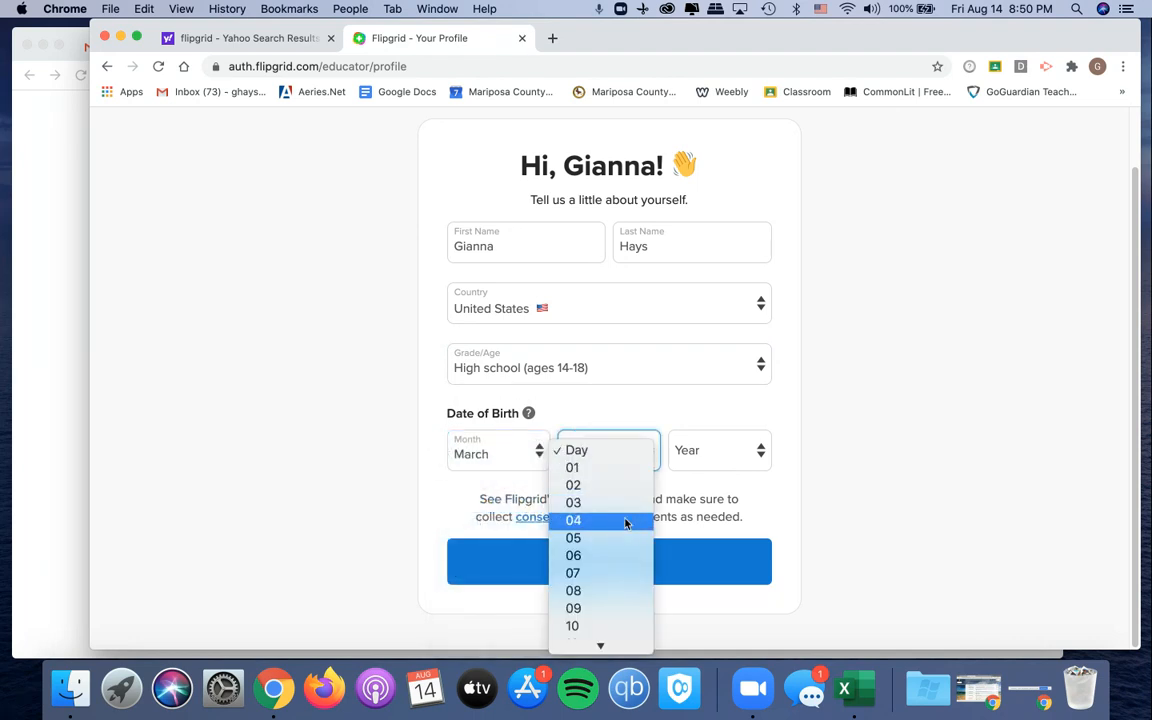
scroll(625, 525, down, 5)
click(594, 551)
click(725, 451)
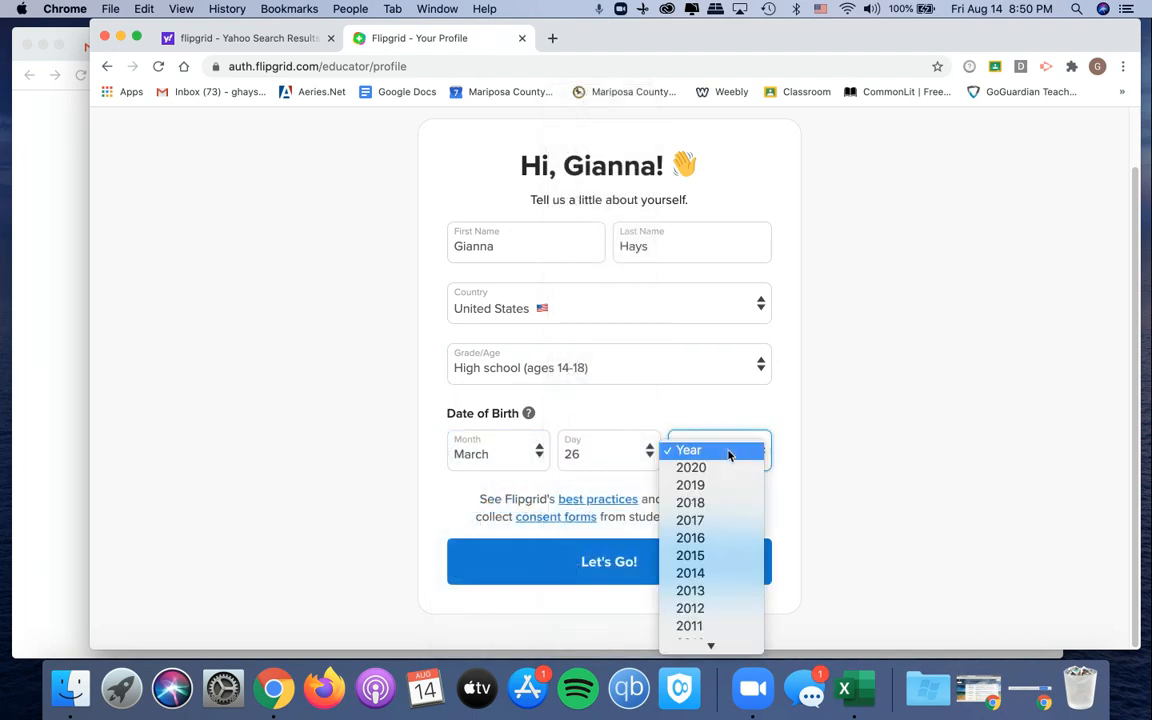
scroll(746, 398, down, 5)
scroll(744, 450, down, 3)
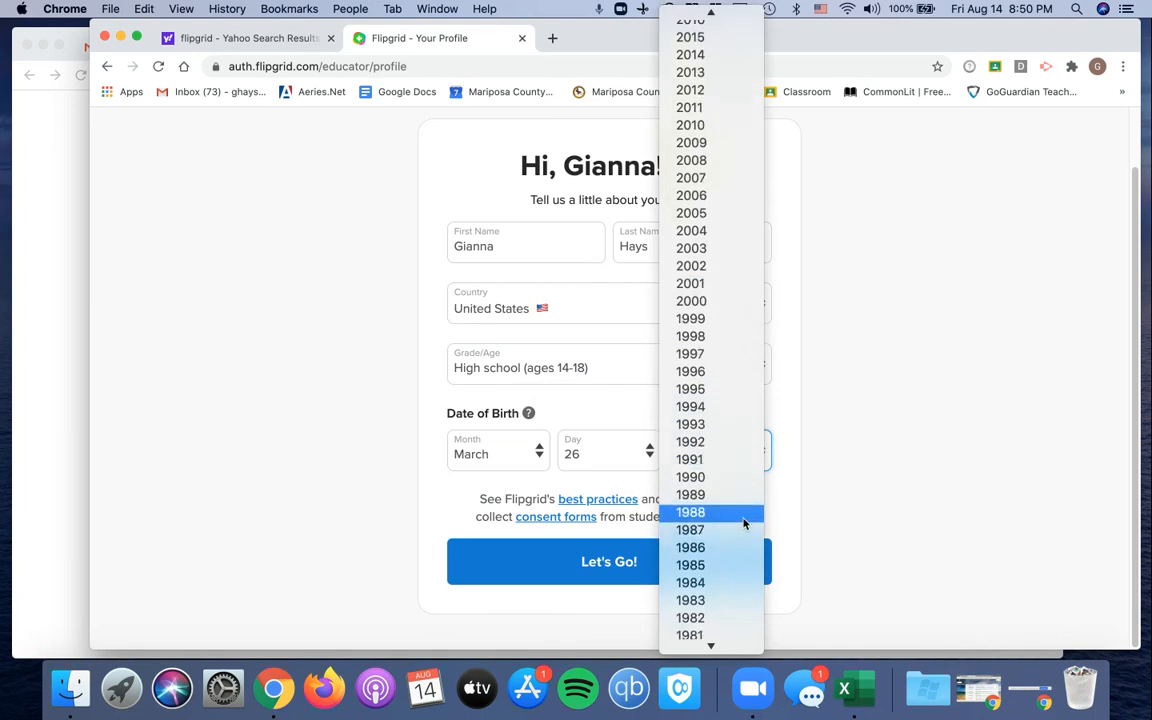
click(725, 592)
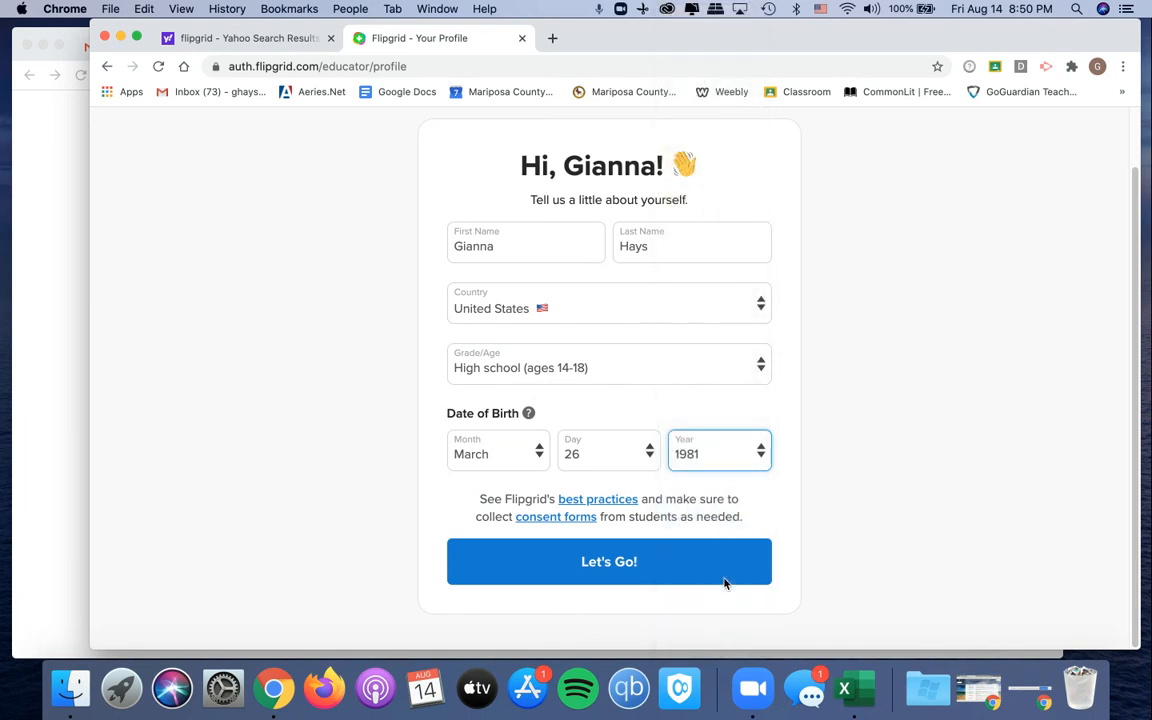
click(630, 576)
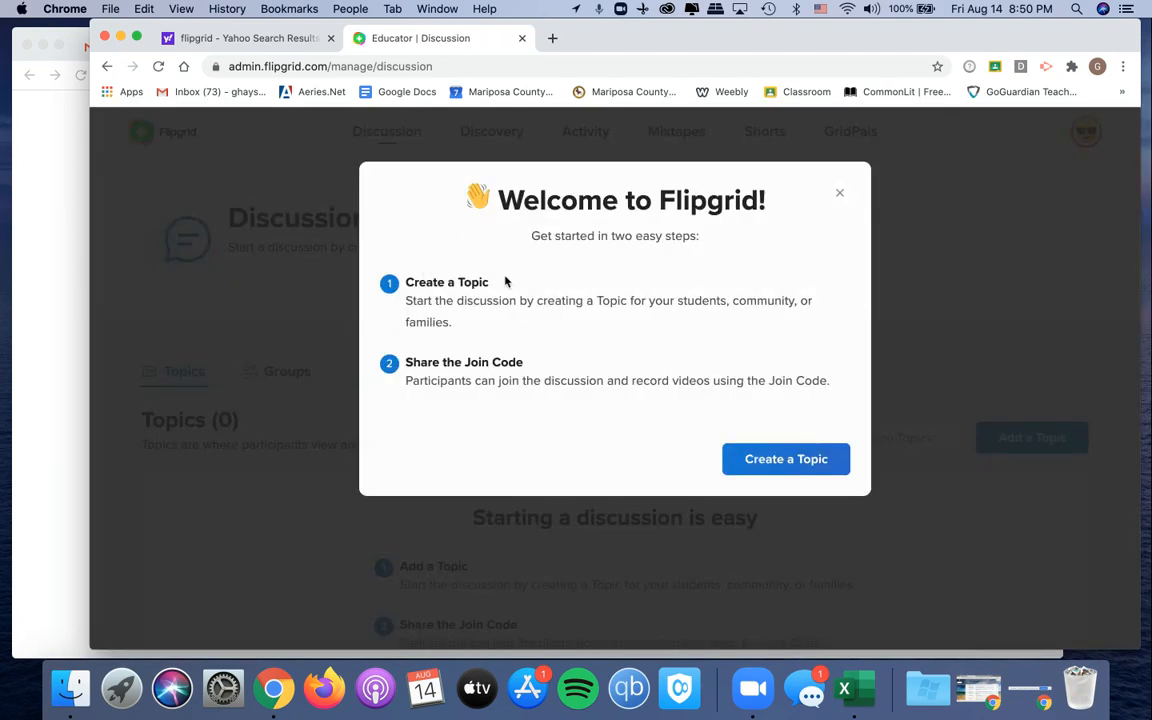
Start creating a first topic and title it "Welcome Messages"
click(778, 462)
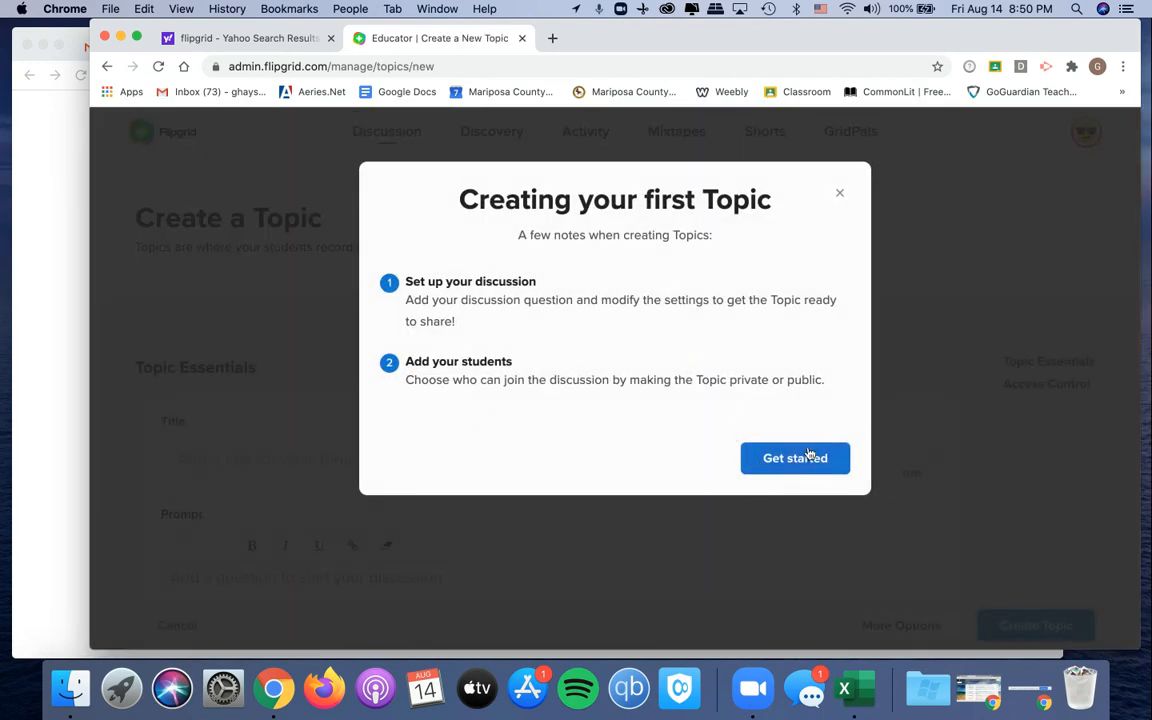
click(808, 457)
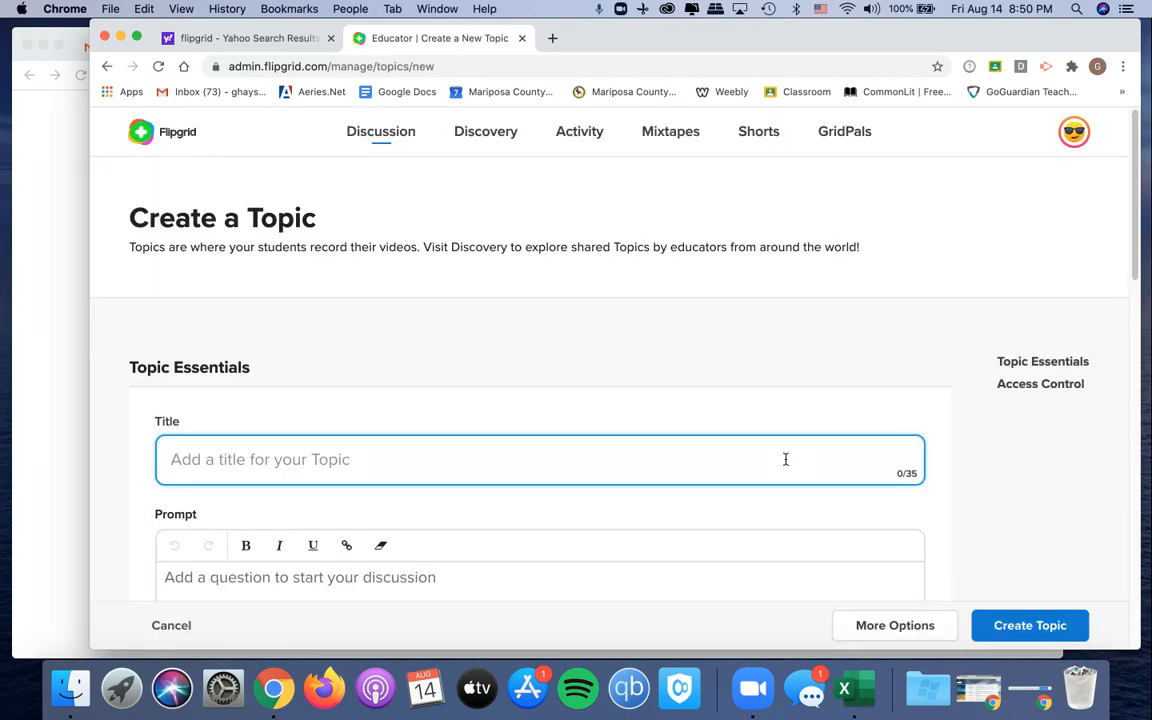
scroll(566, 370, down, 5)
scroll(400, 280, up, 2)
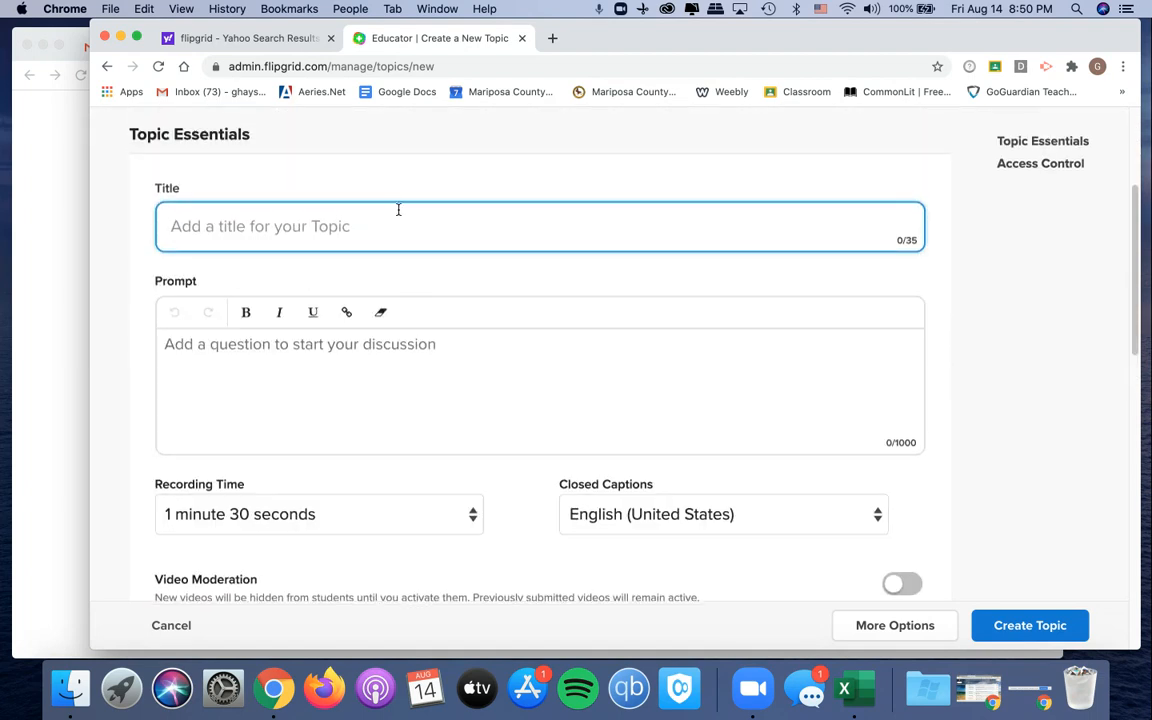
text(W)
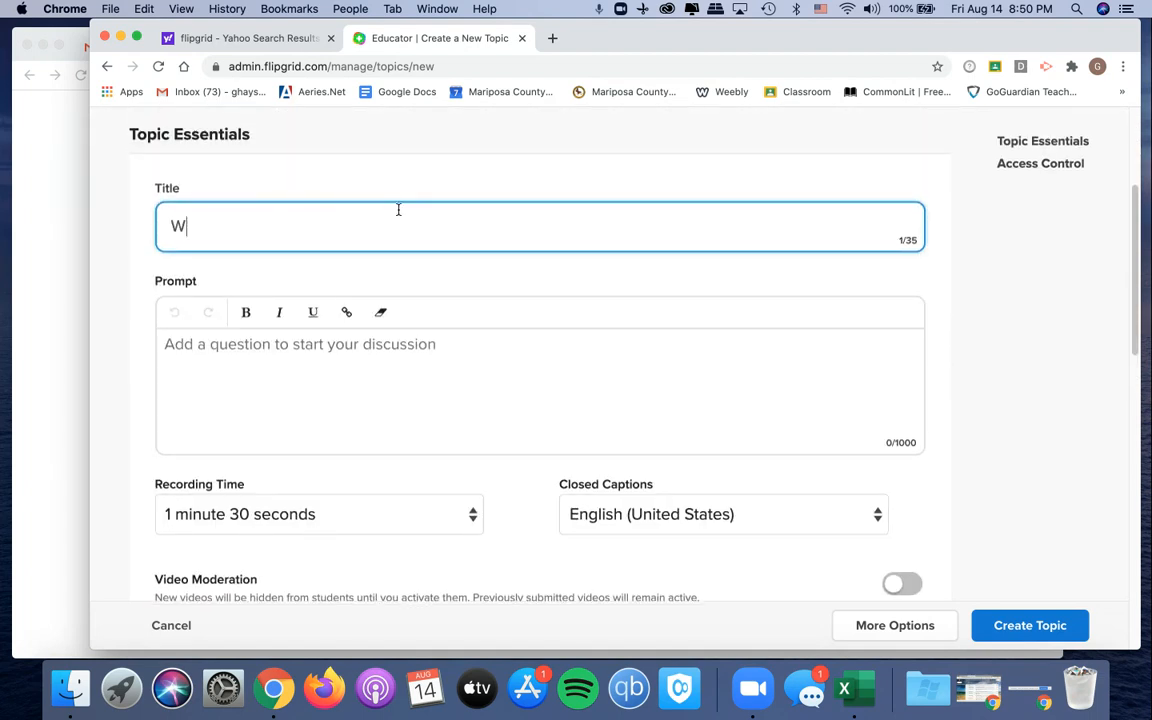
text(elcome Mes)
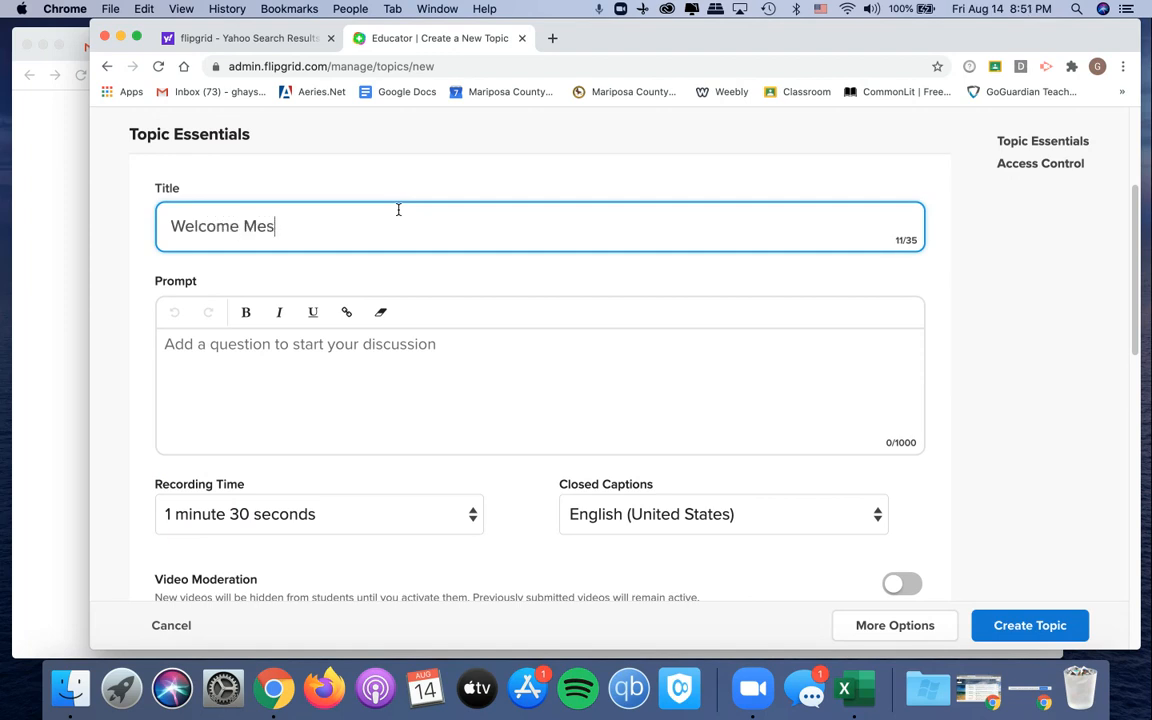
text(sages)
Enter the topic prompt "Detailed description of what they need to do. and what they need to say."
click(322, 374)
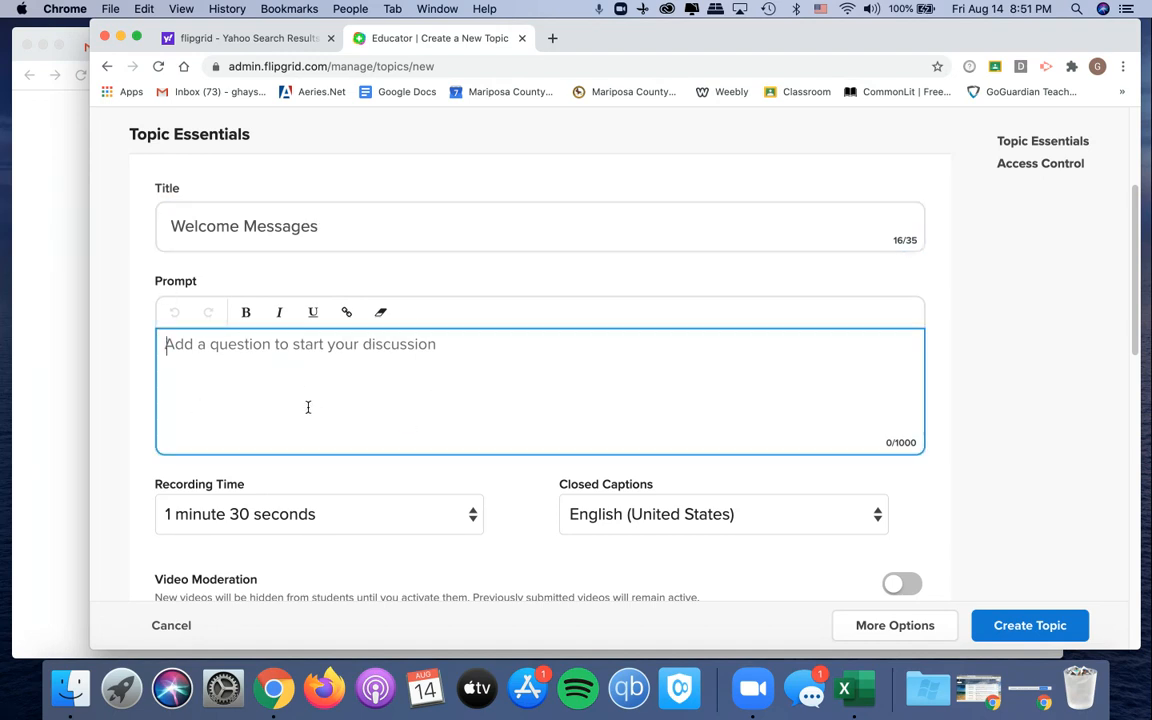
text(Detailed description of wha th)
key(BackSpace)
key(BackSpace)
key(BackSpace)
text(t they need to do.  and what )
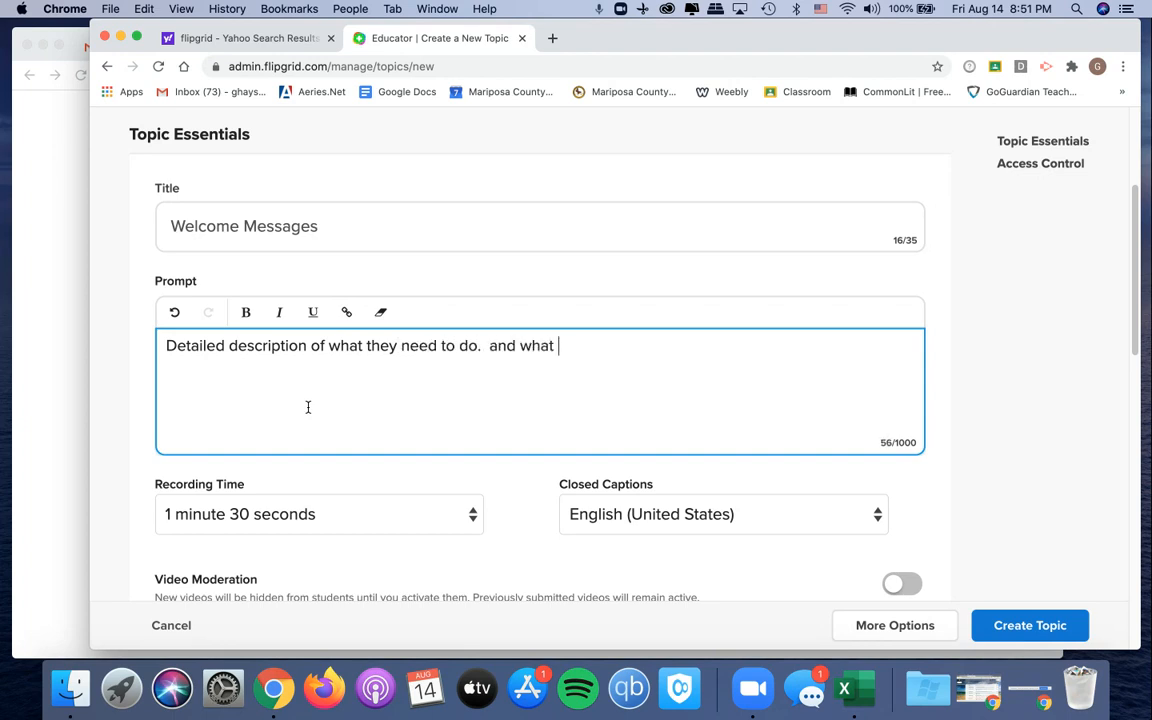
text(they need to say.)
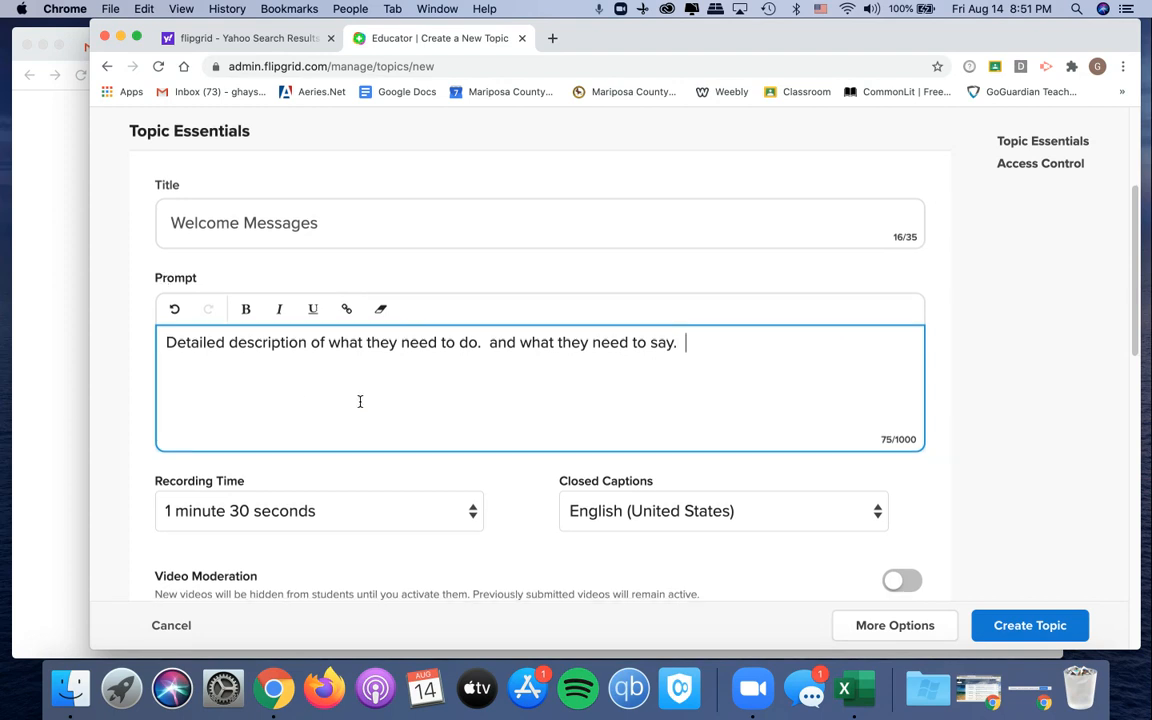
Set the topic's recording time to 2 minutes and keep English (United States) for the closed captions
scroll(436, 349, down, 3)
scroll(490, 305, down, 3)
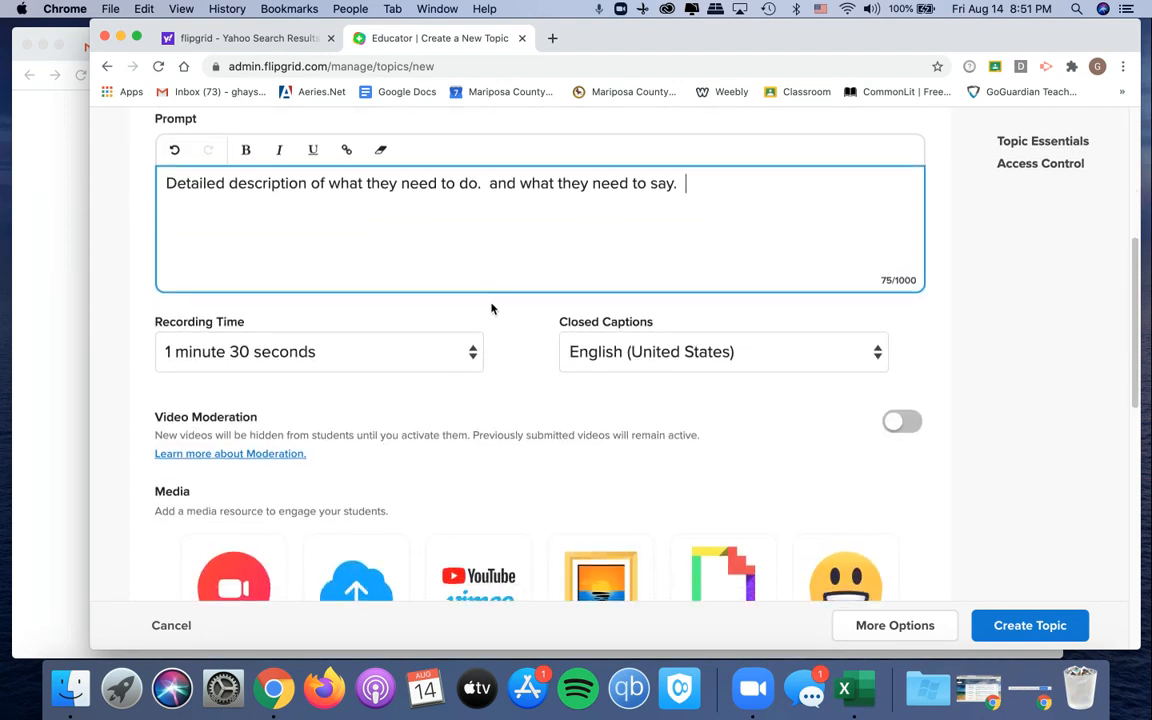
click(467, 249)
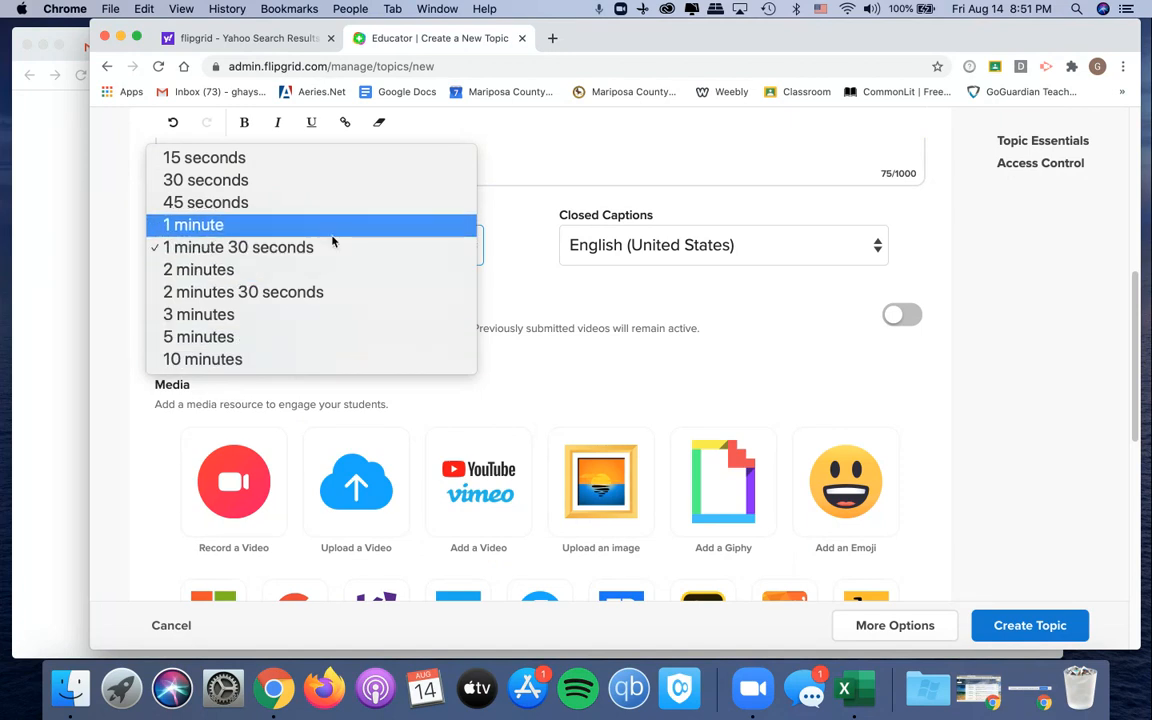
click(226, 268)
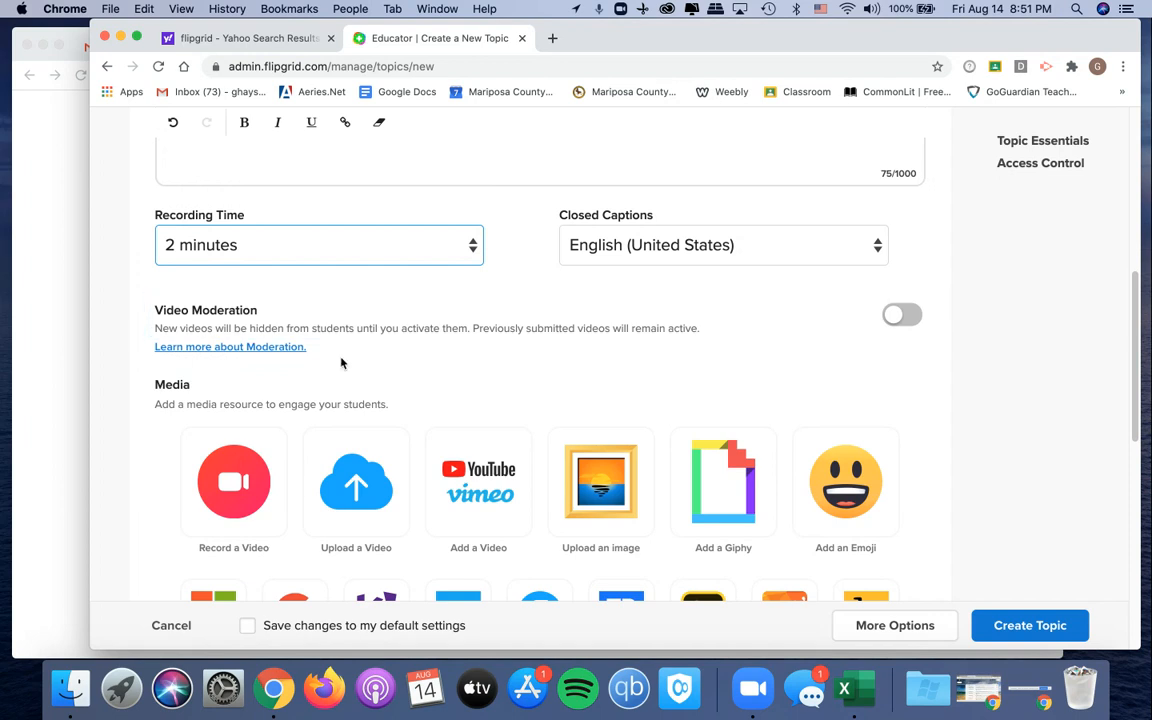
click(754, 254)
click(738, 252)
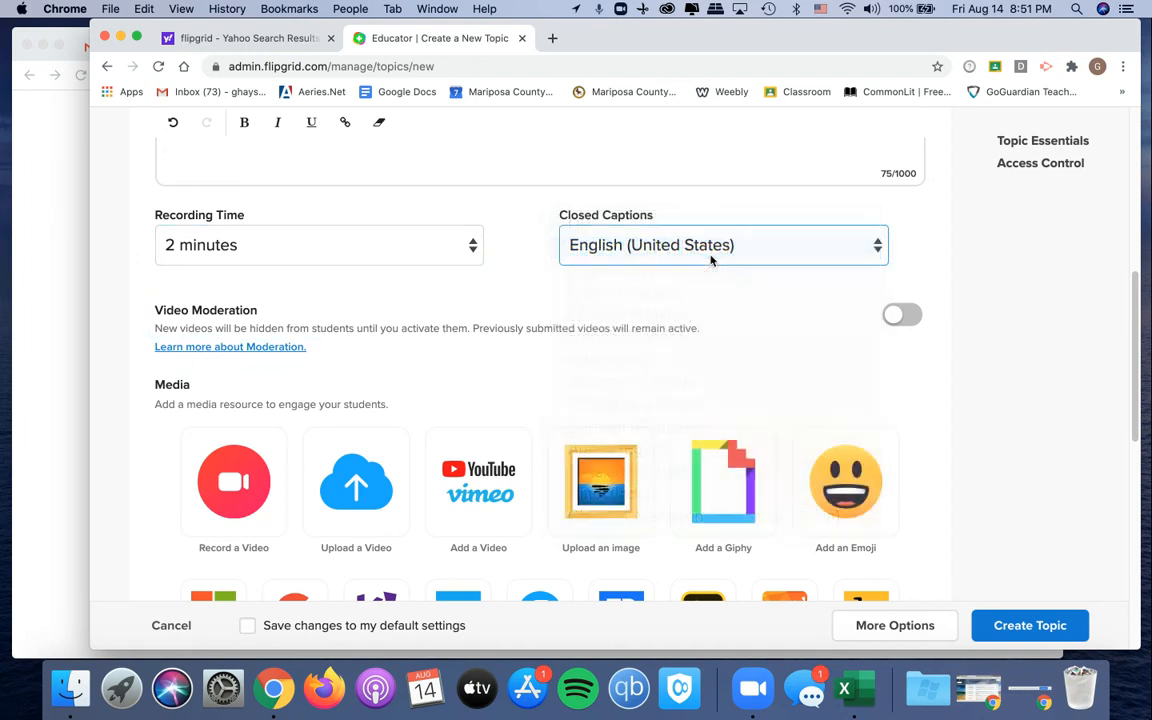
Turn on video moderation for the topic
click(617, 302)
click(678, 303)
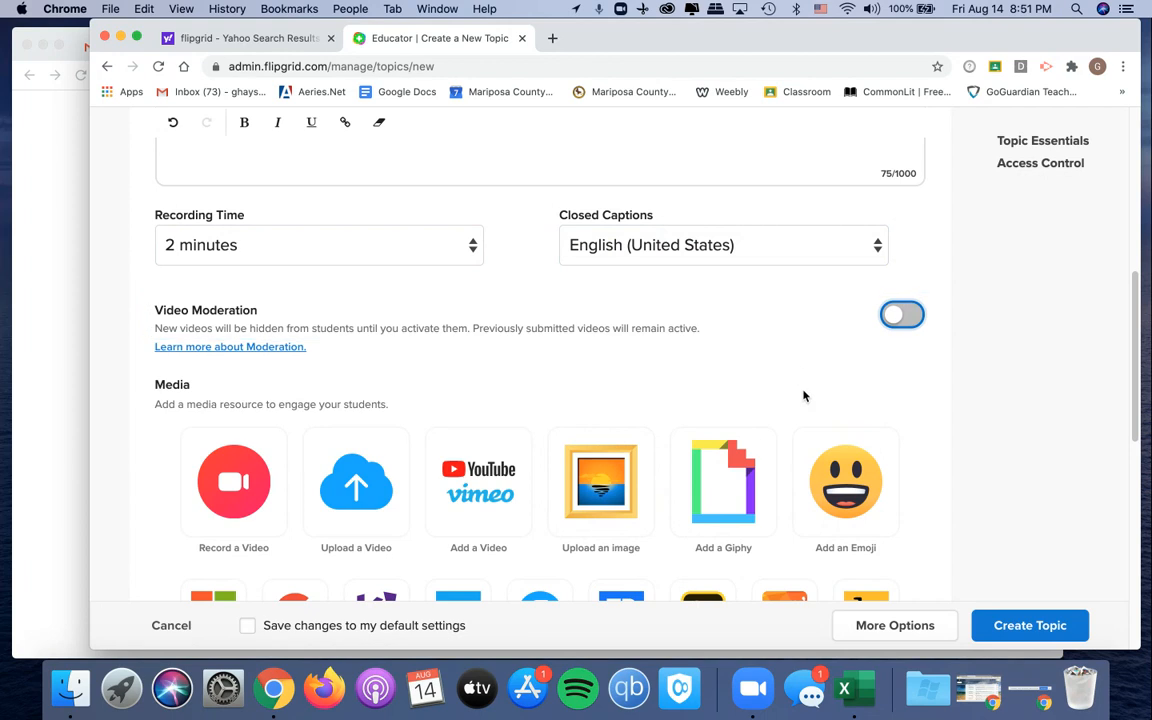
scroll(729, 343, down, 2)
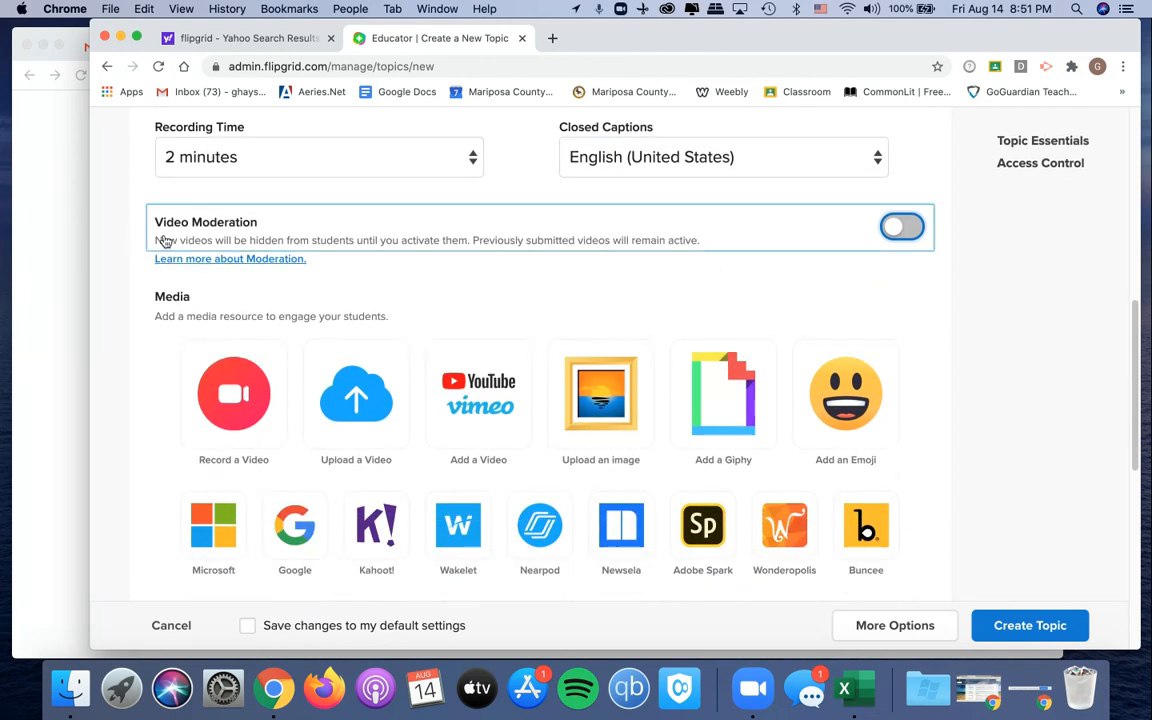
scroll(145, 258, down, 1)
click(905, 187)
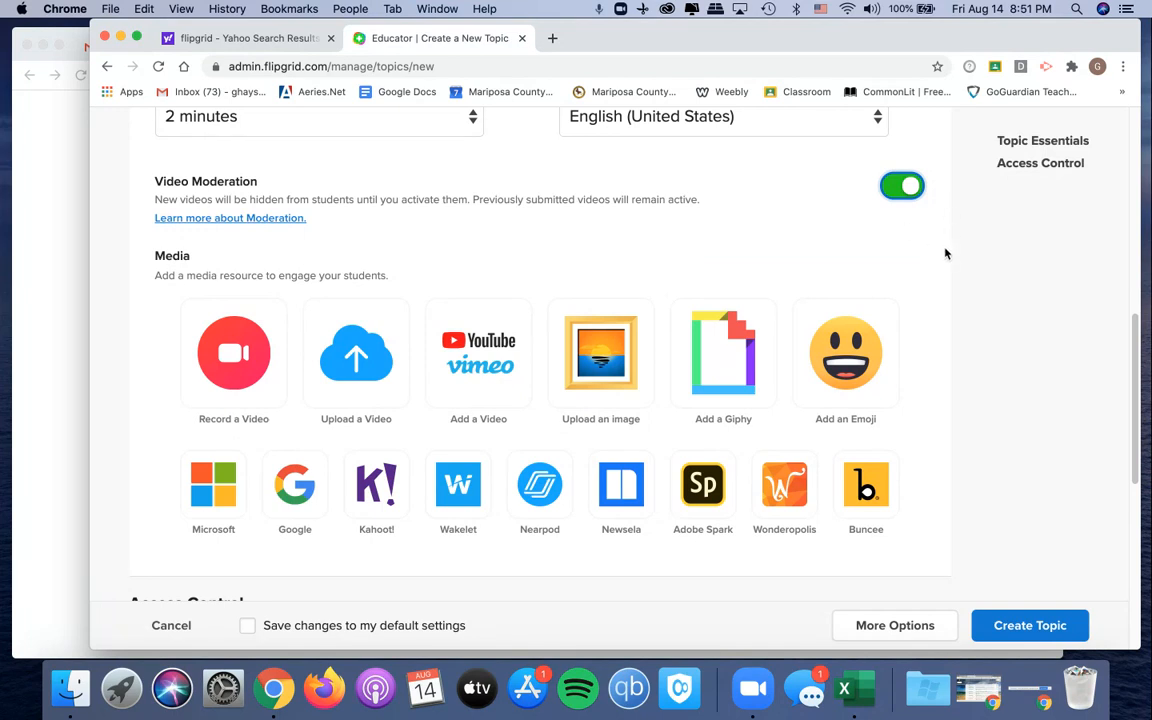
Open the video recorder for the topic's media resource and allow it to use the microphone and camera
scroll(985, 285, down, 1)
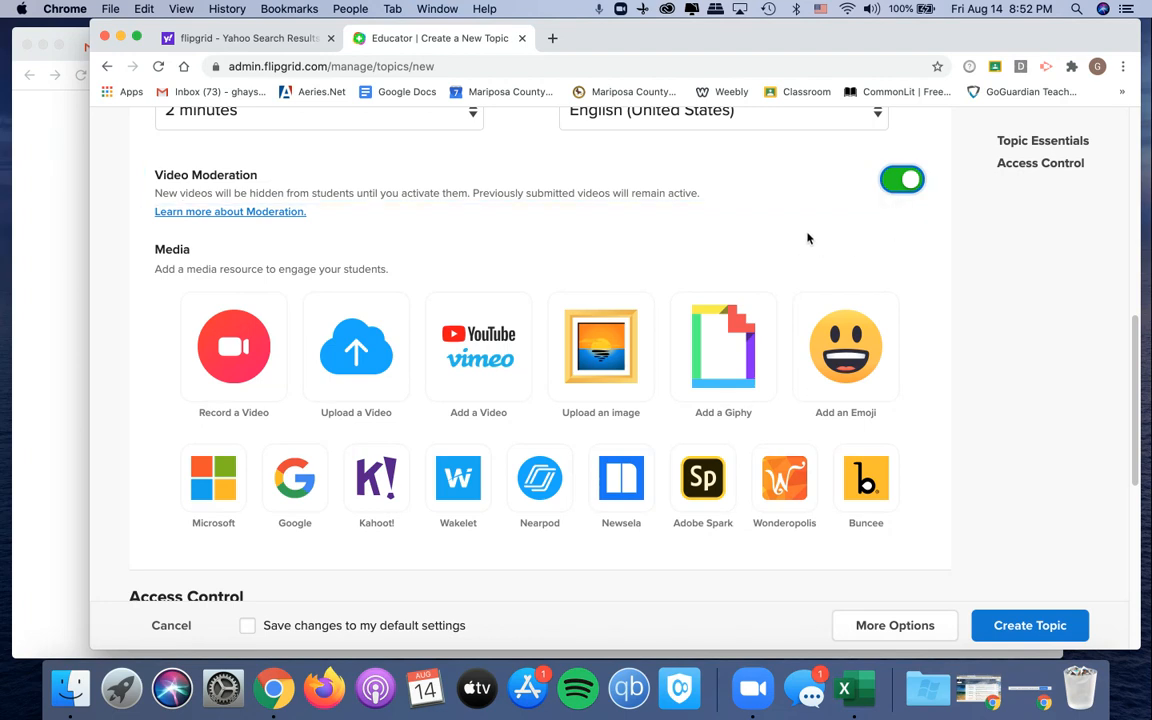
scroll(962, 318, down, 2)
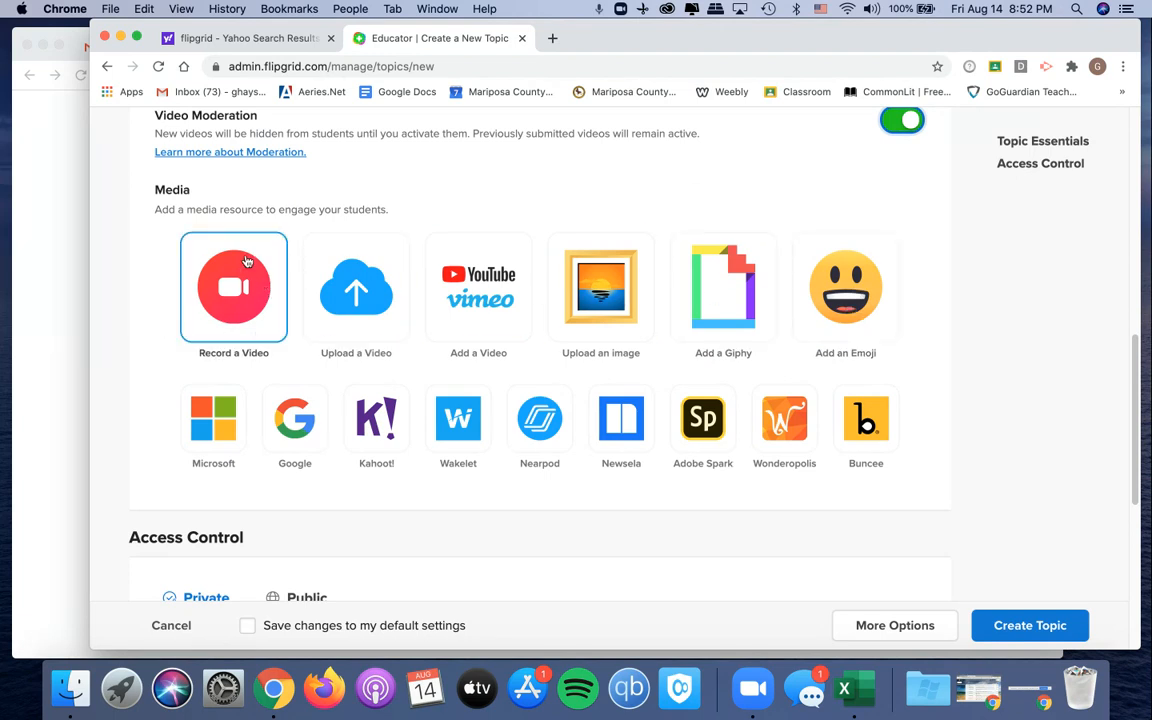
click(230, 275)
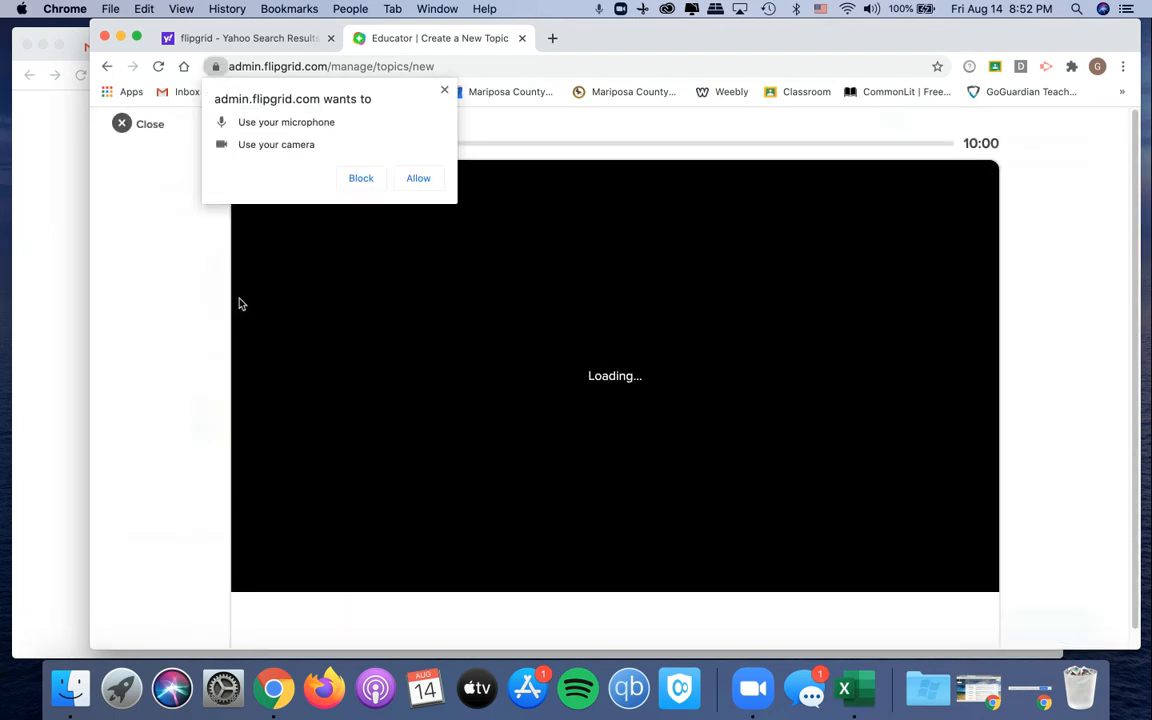
click(418, 180)
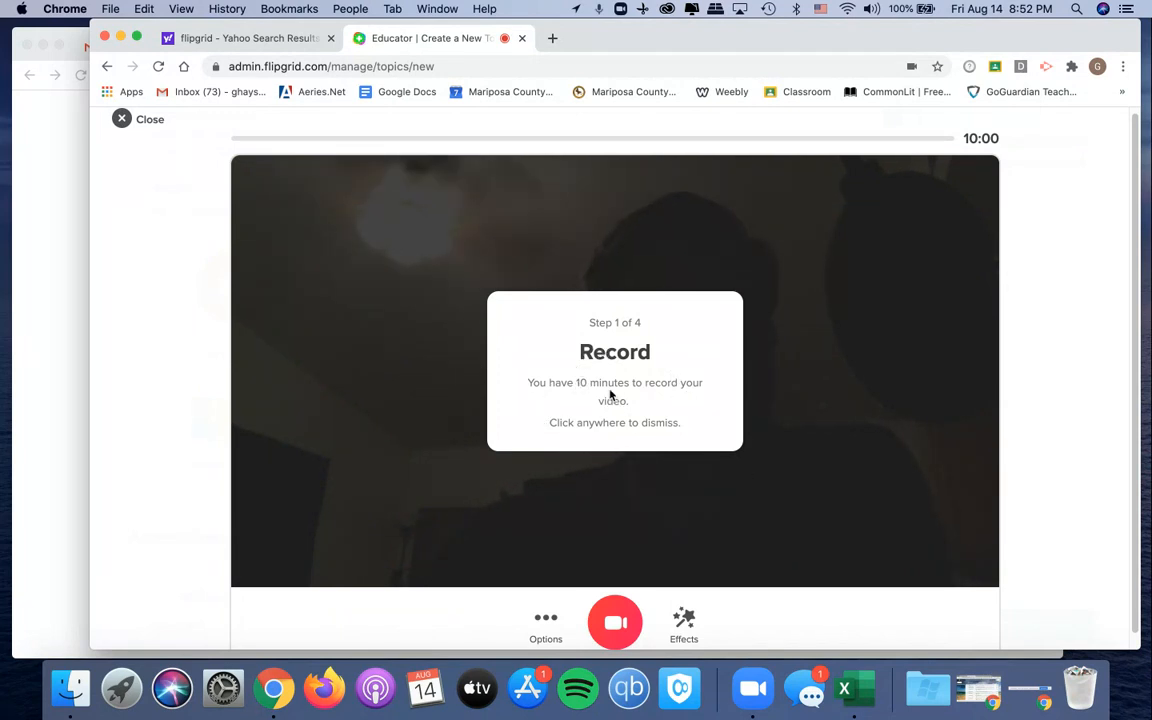
Try the dotted, grid, lined notebook and starry sky board backgrounds from the video recorder's effects
click(698, 627)
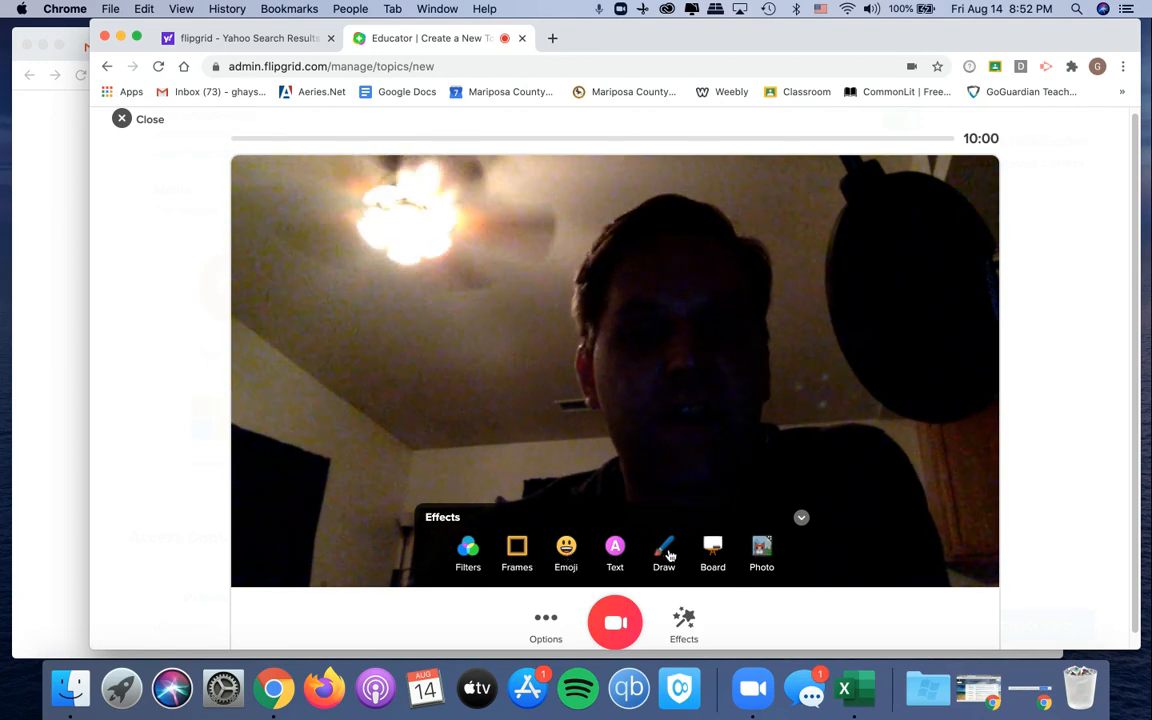
click(711, 548)
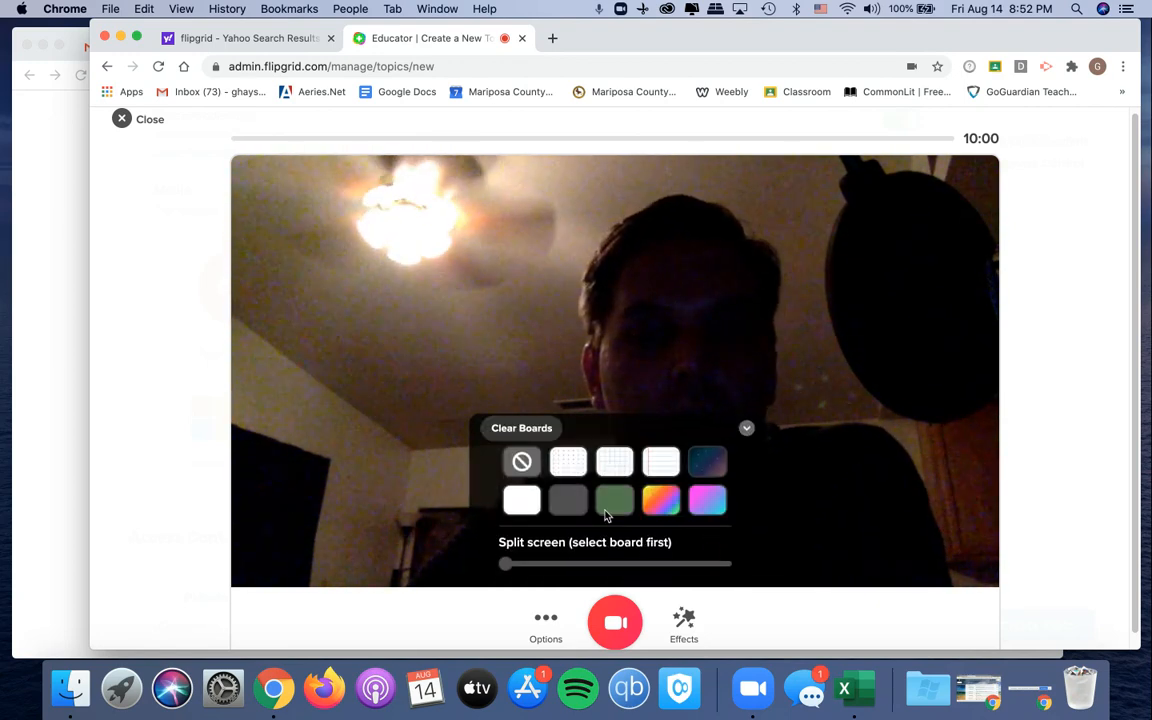
click(568, 461)
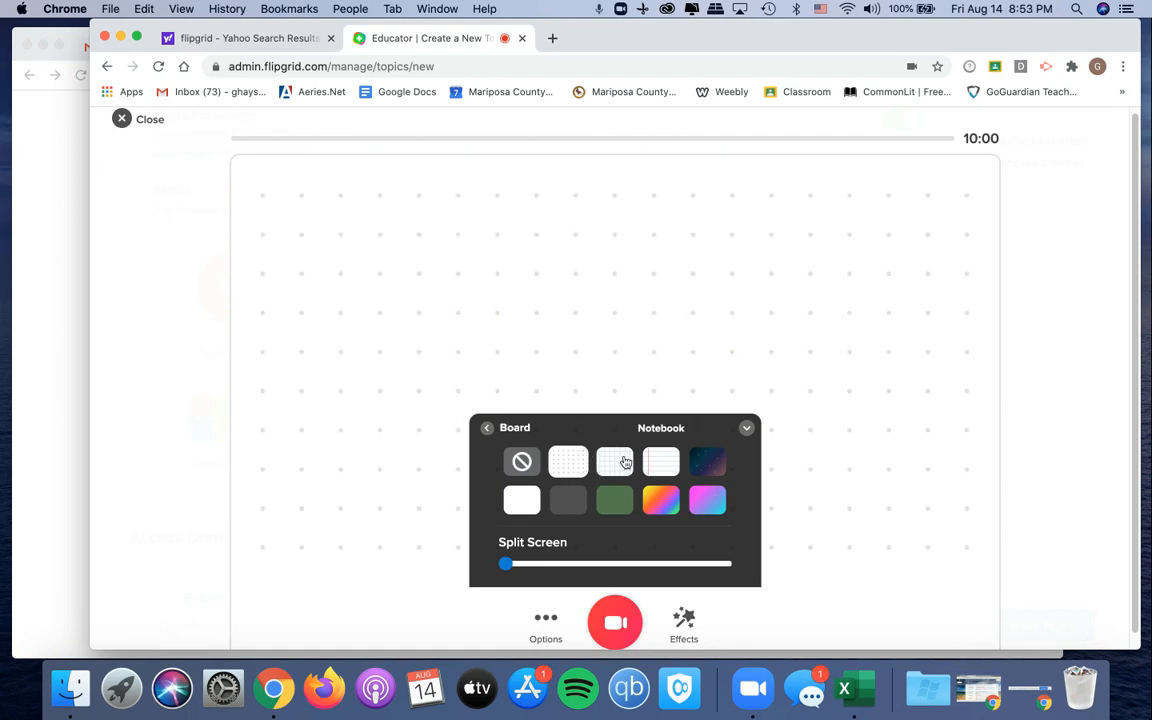
click(616, 462)
click(668, 463)
click(716, 463)
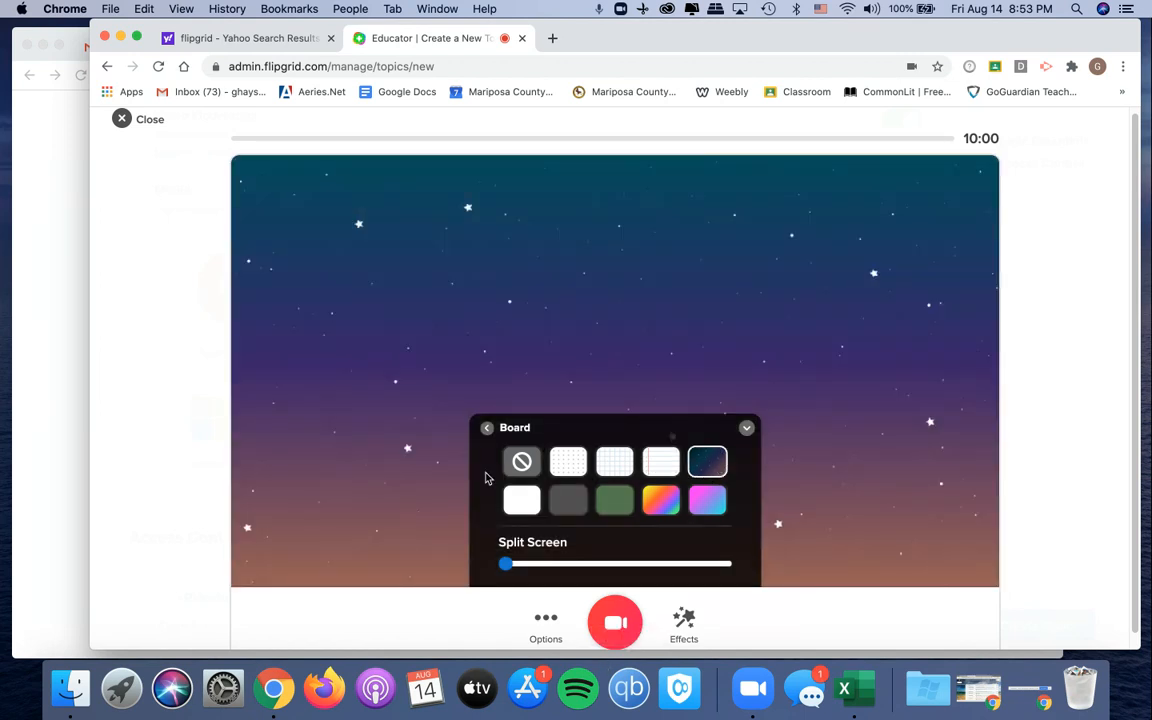
Look at the available video filters and close the recorder without recording
click(487, 428)
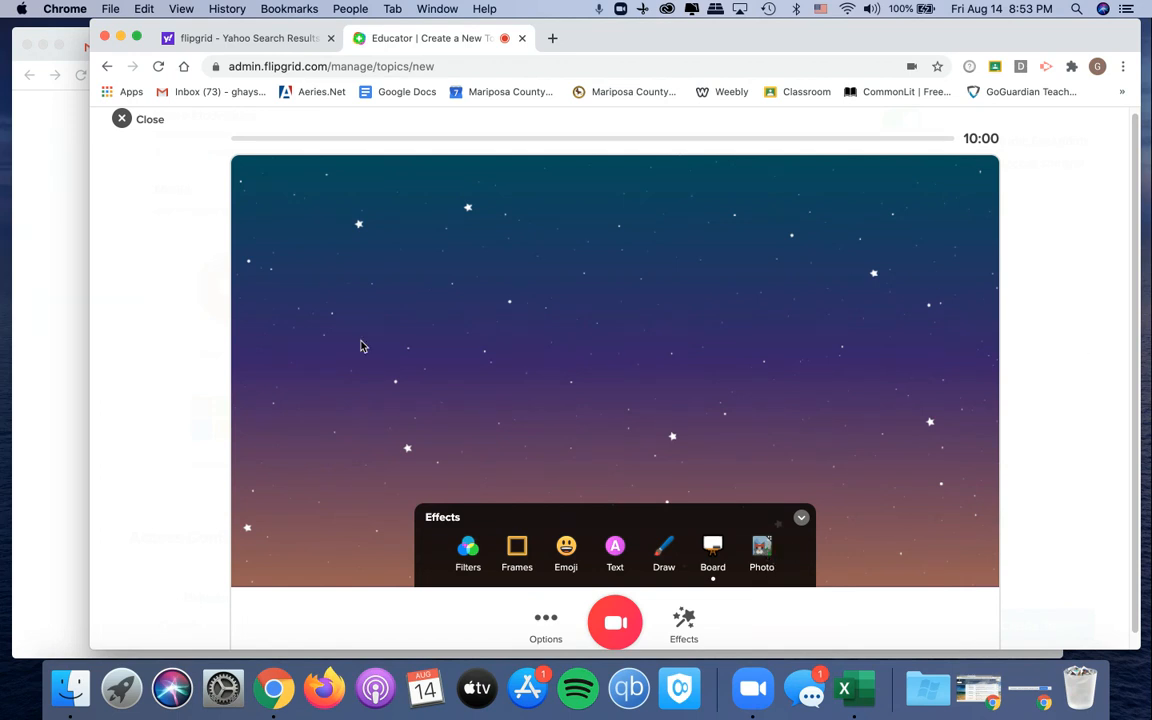
click(468, 550)
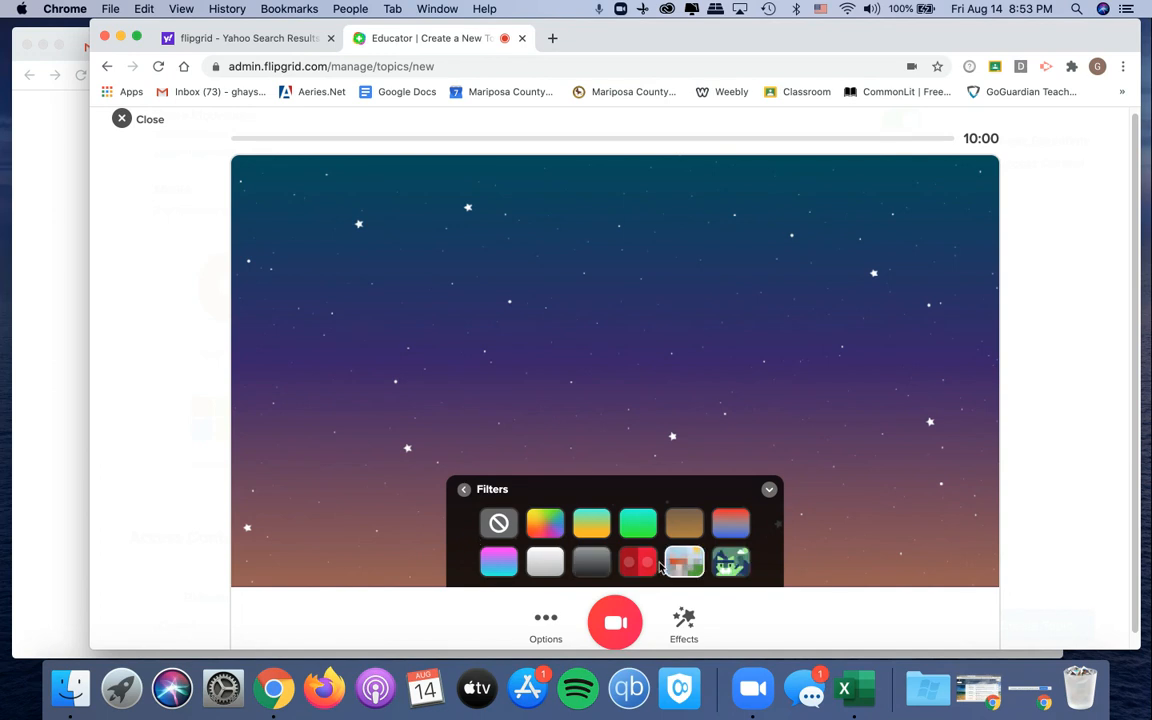
click(125, 117)
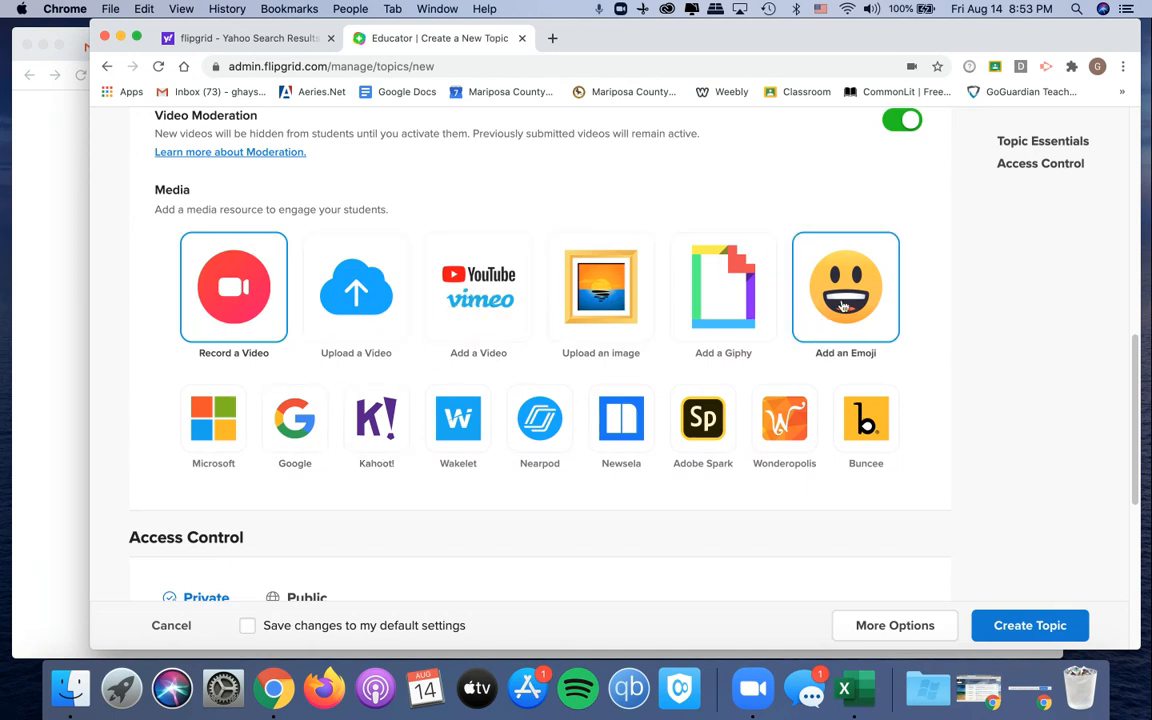
scroll(811, 519, down, 5)
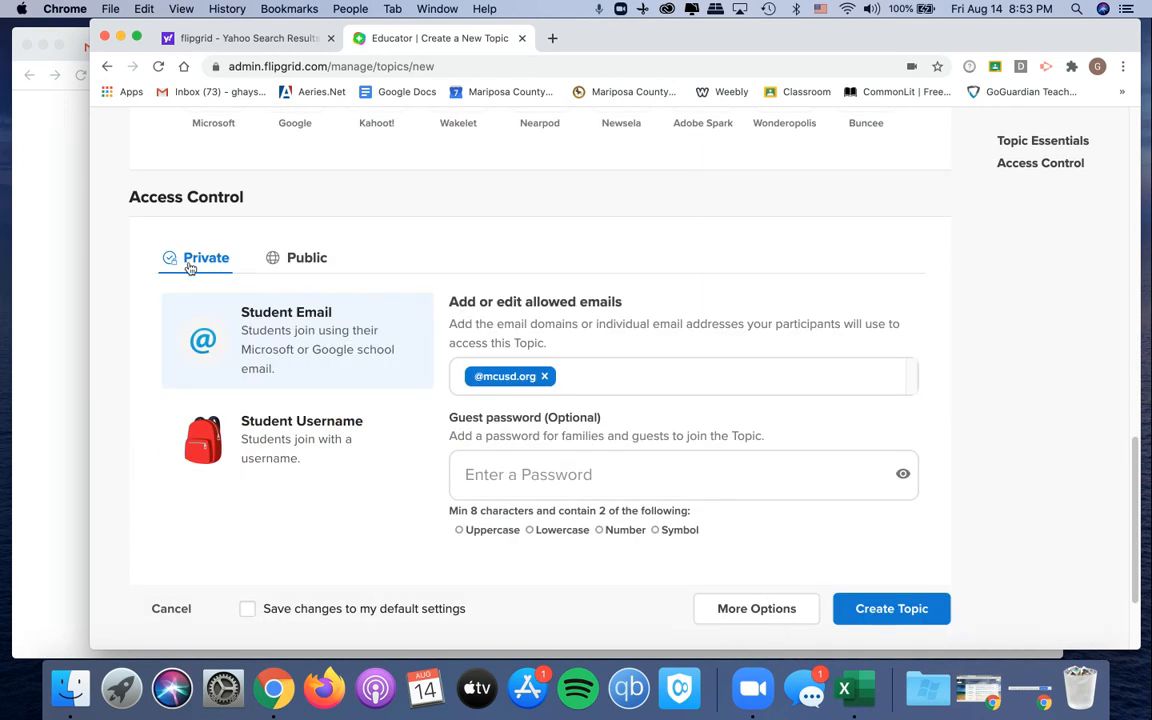
click(622, 376)
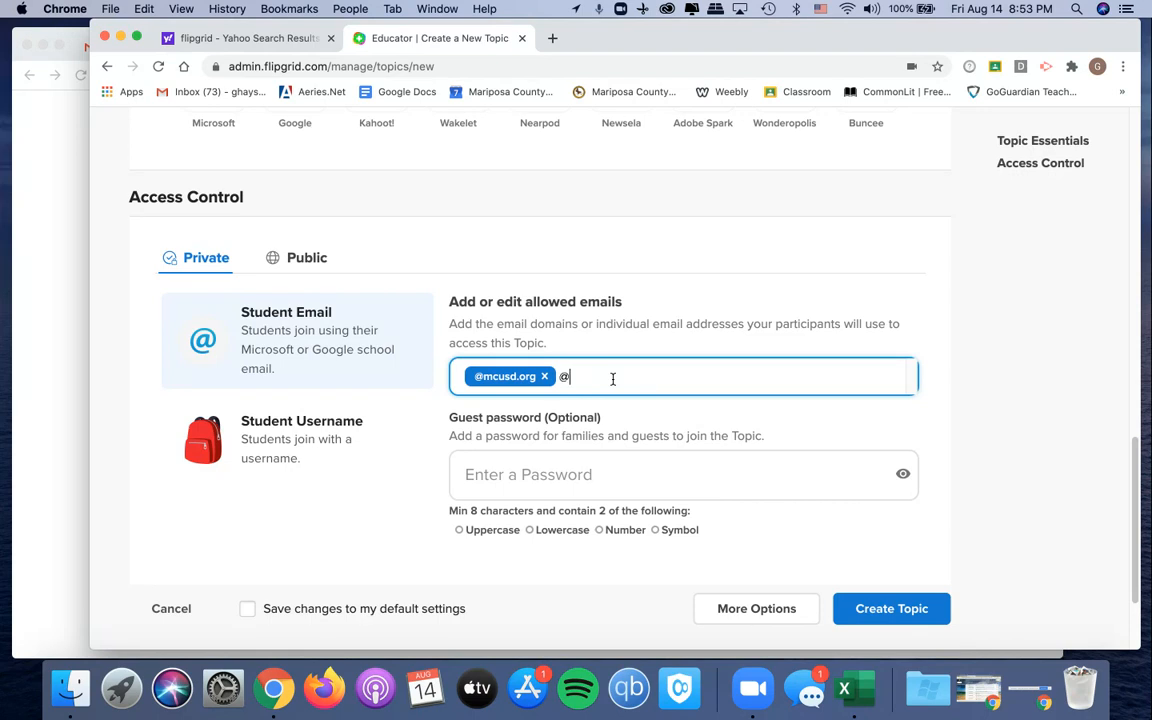
text(udentmcusd.oeg)
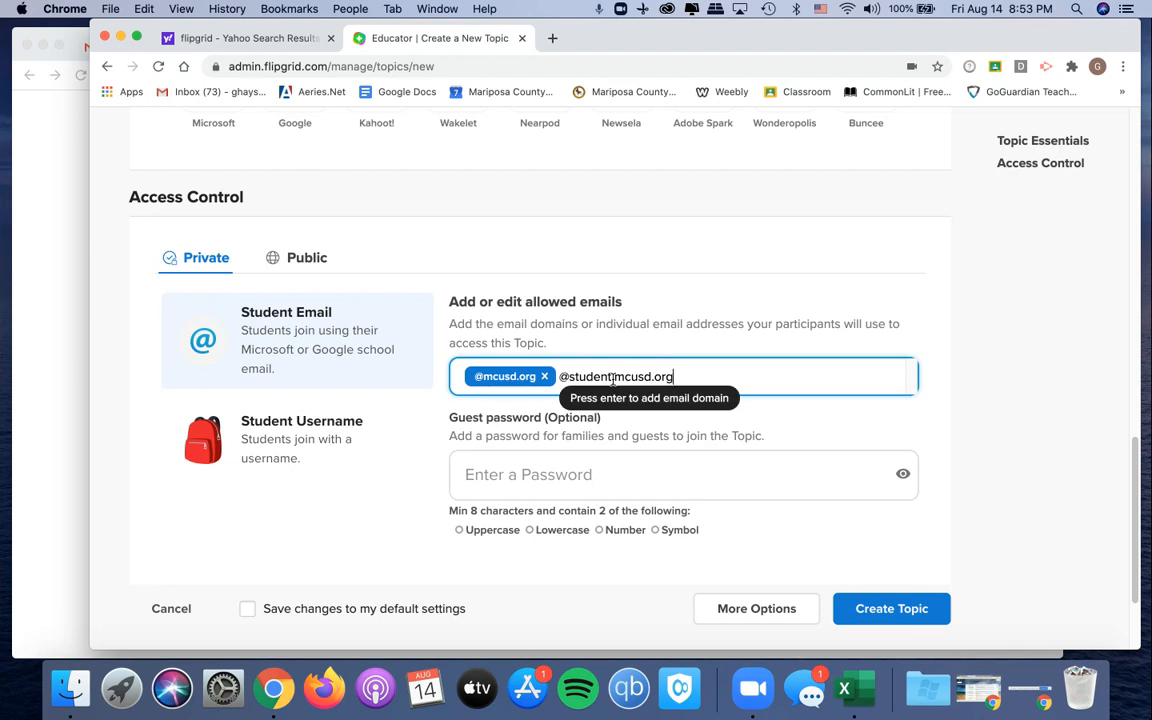
click(614, 377)
text(.)
key(Return)
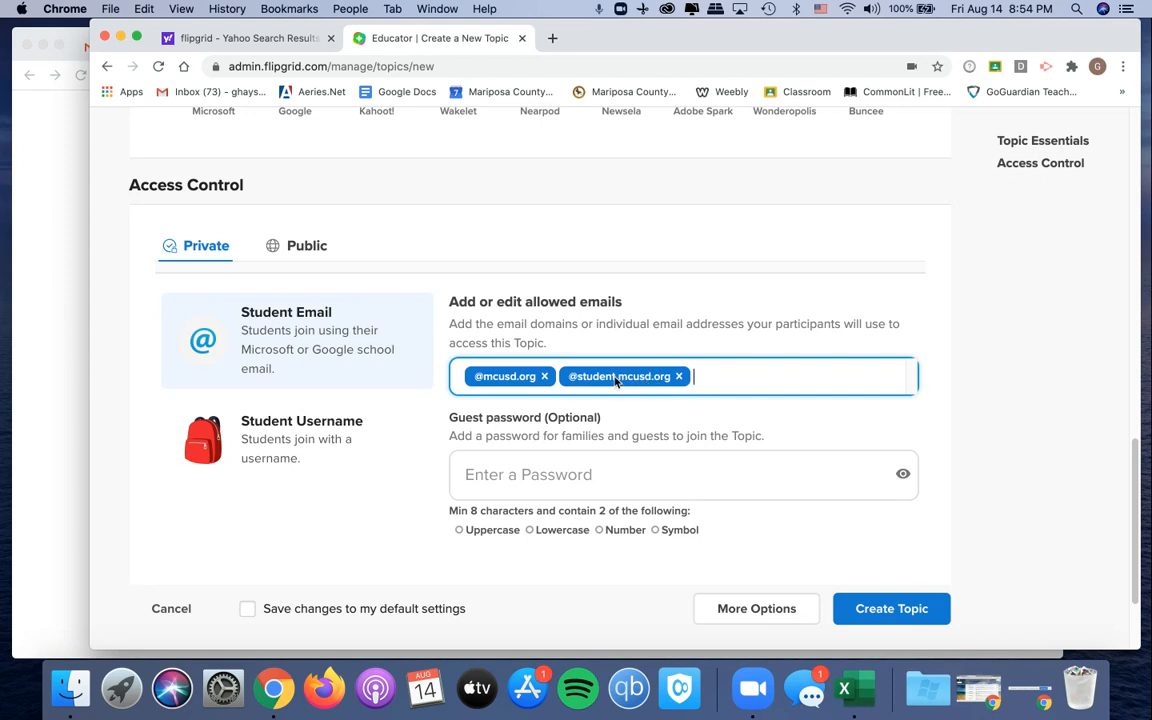
Choose to save the changes to the default settings and create the topic
scroll(810, 404, down, 1)
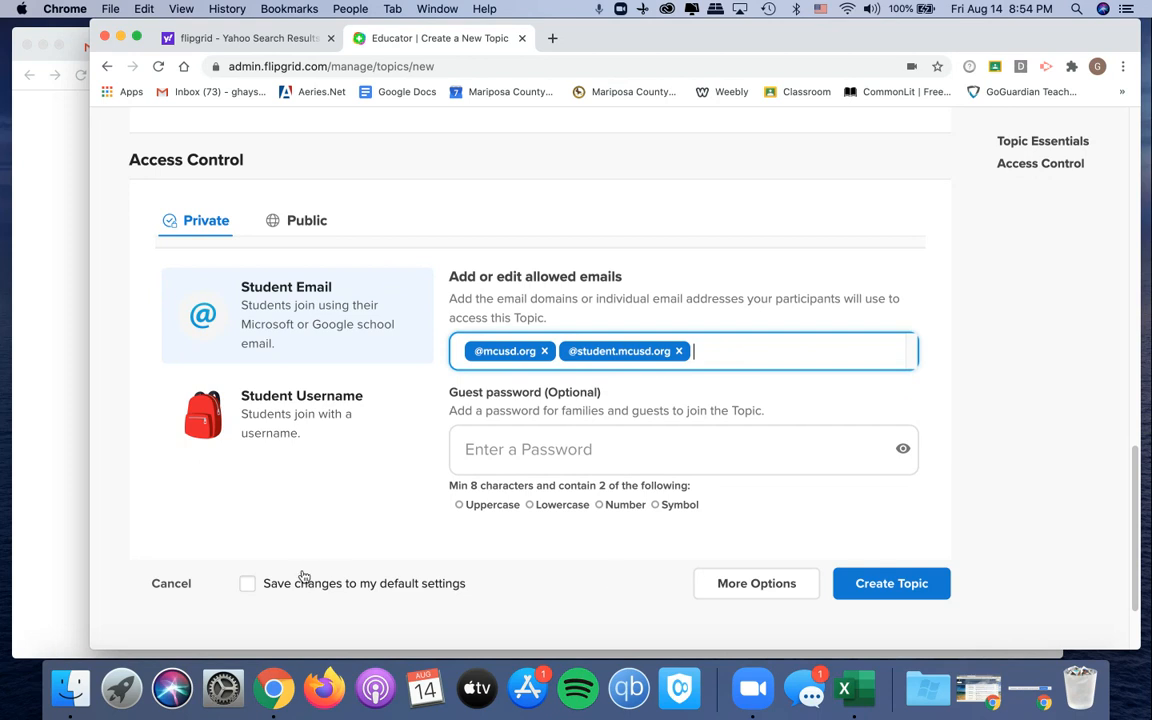
scroll(368, 455, down, 4)
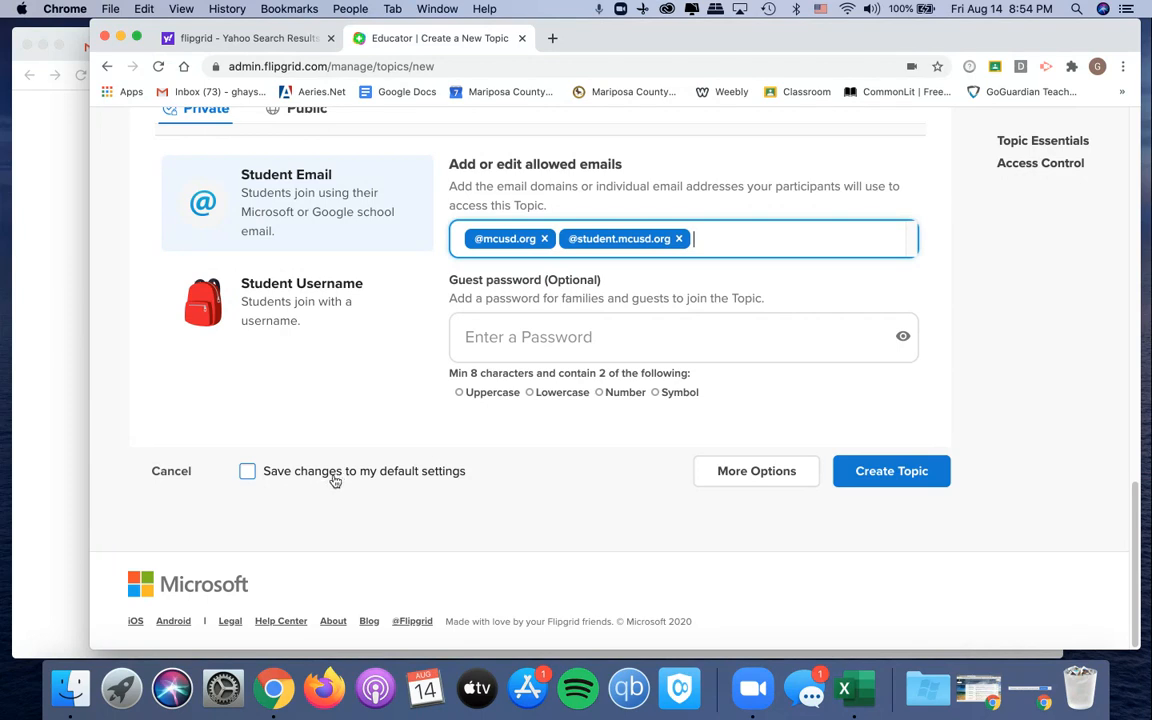
click(249, 471)
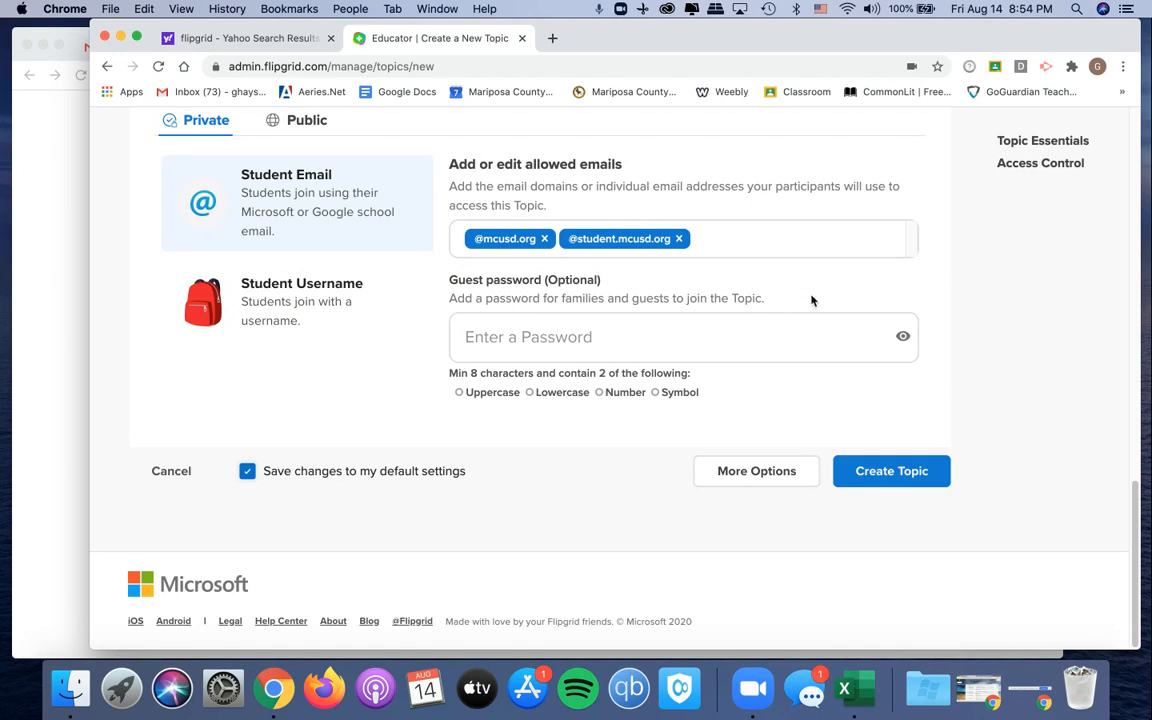
click(920, 472)
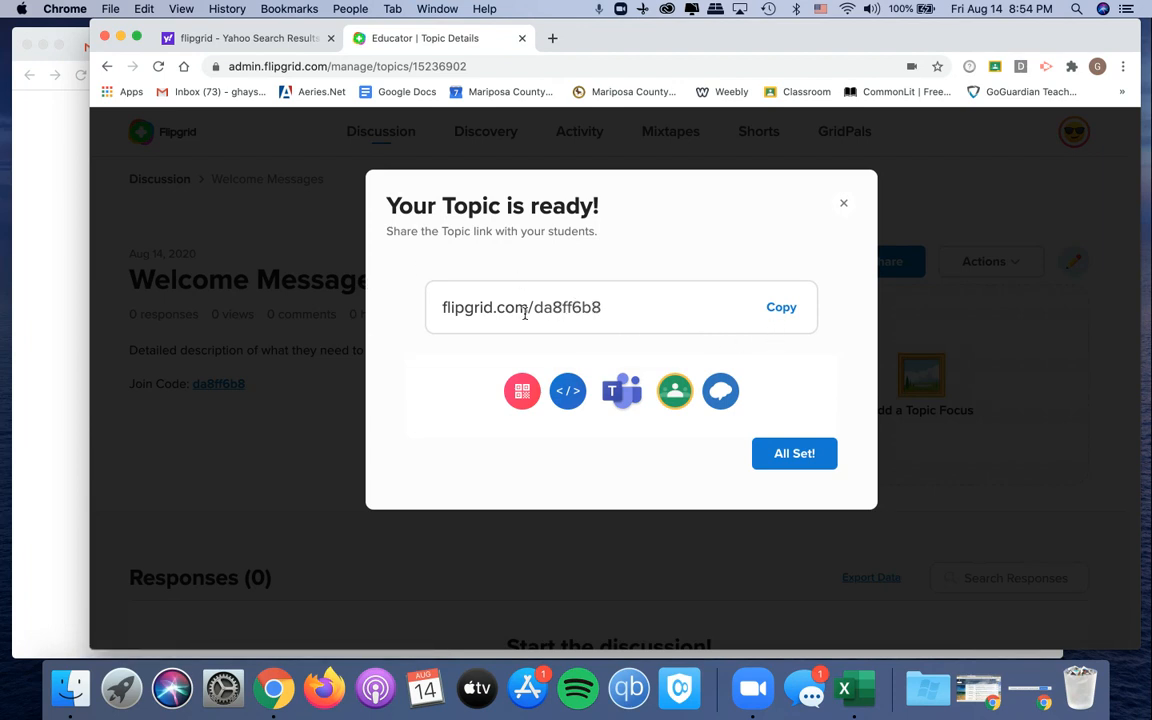
Highlight the code at the end of the new topic's link and finish the sharing dialog
drag(537, 309, 646, 306)
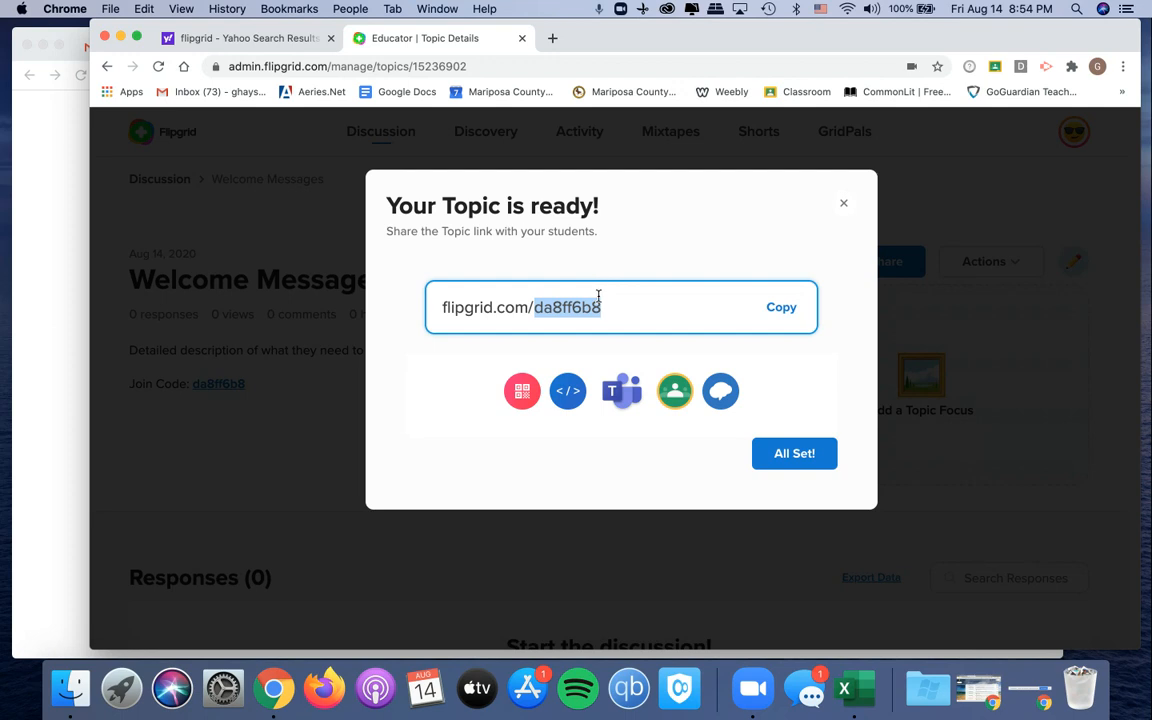
click(540, 307)
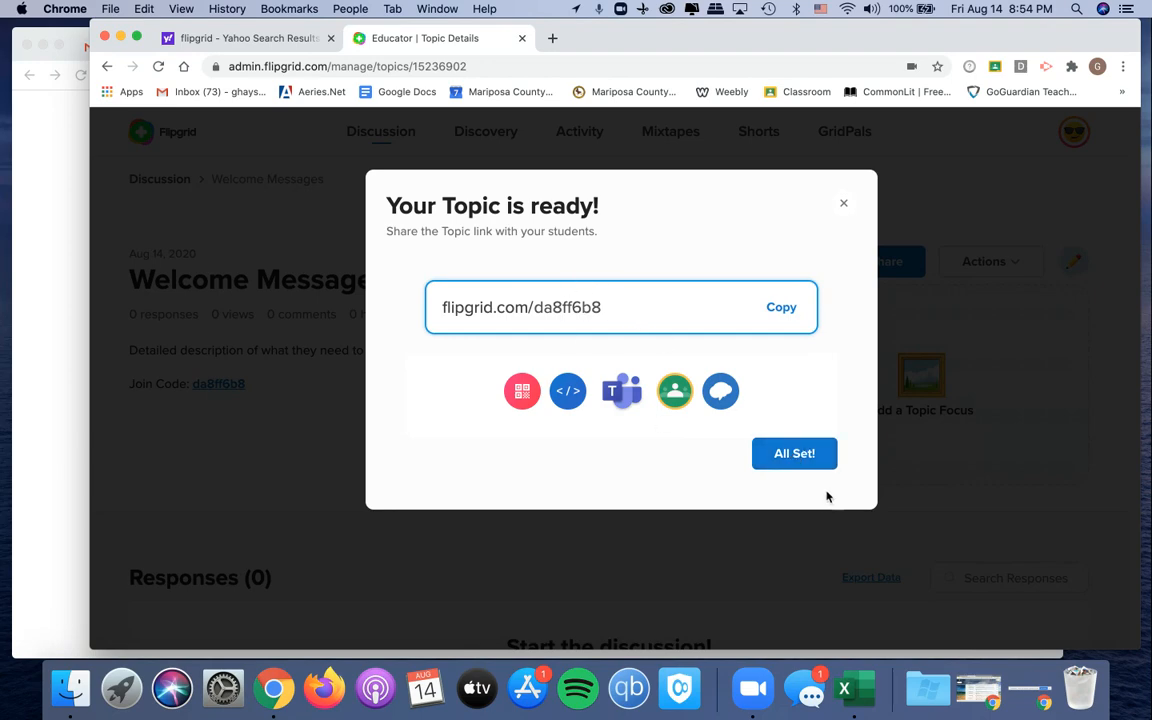
click(812, 455)
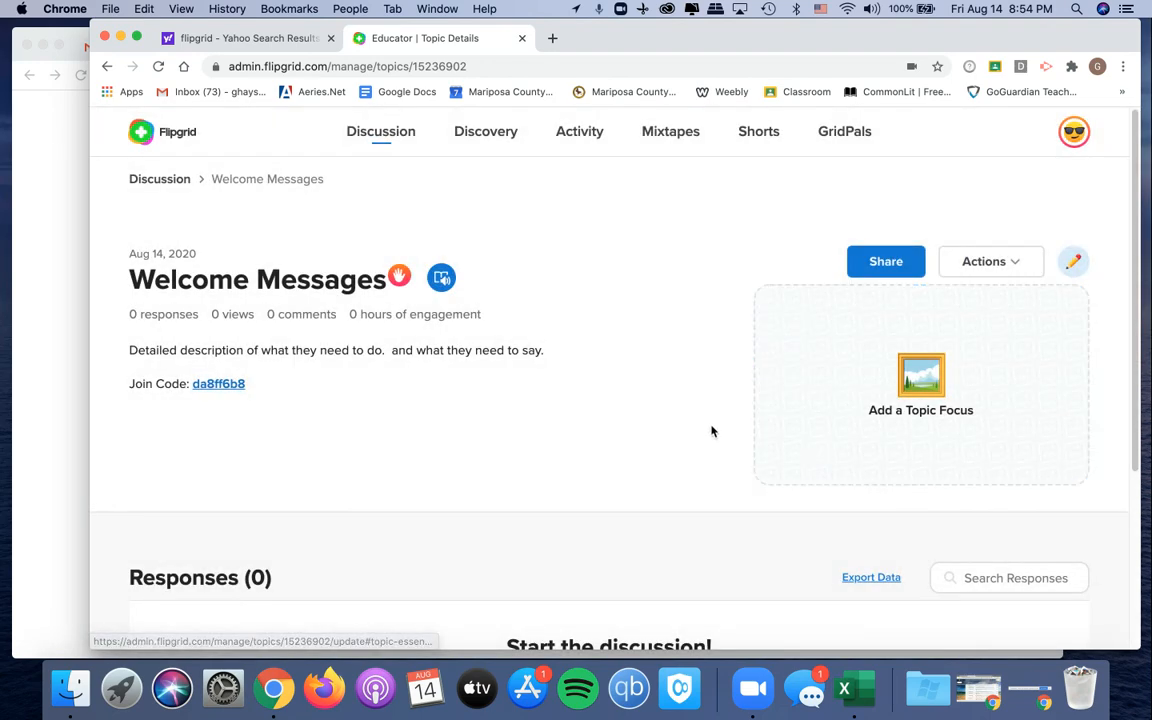
Review the Welcome Messages topic page and its sharing options, and close the sharing dialog
scroll(527, 362, down, 5)
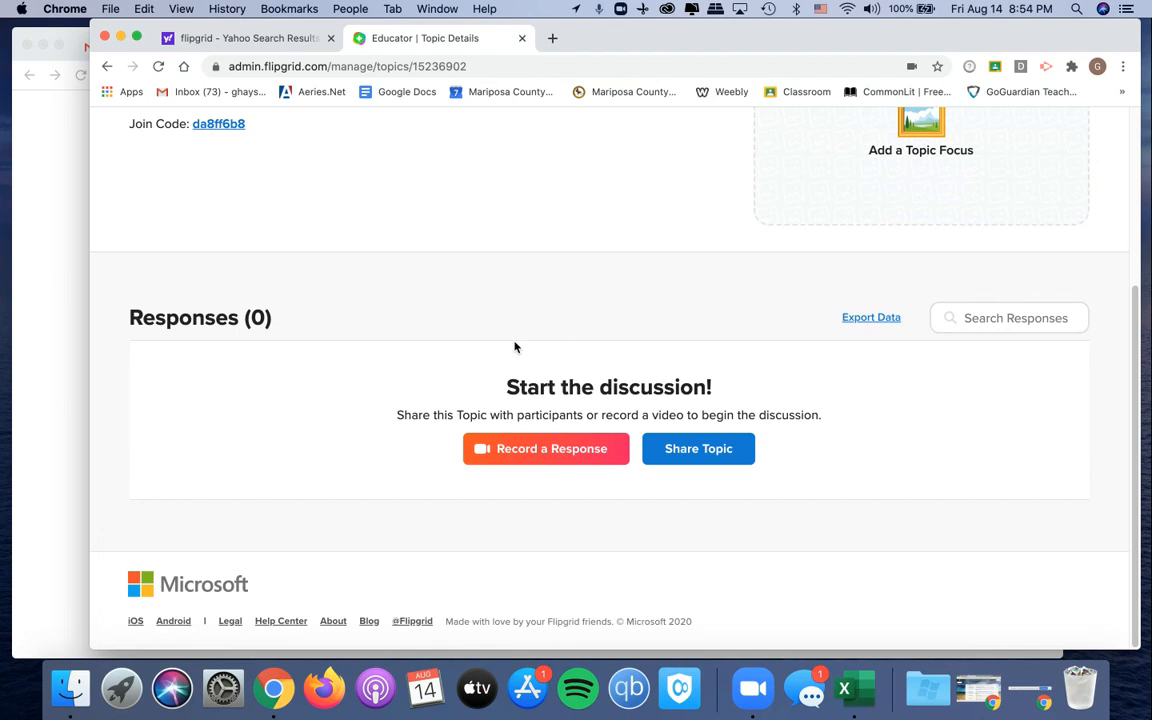
scroll(496, 344, up, 5)
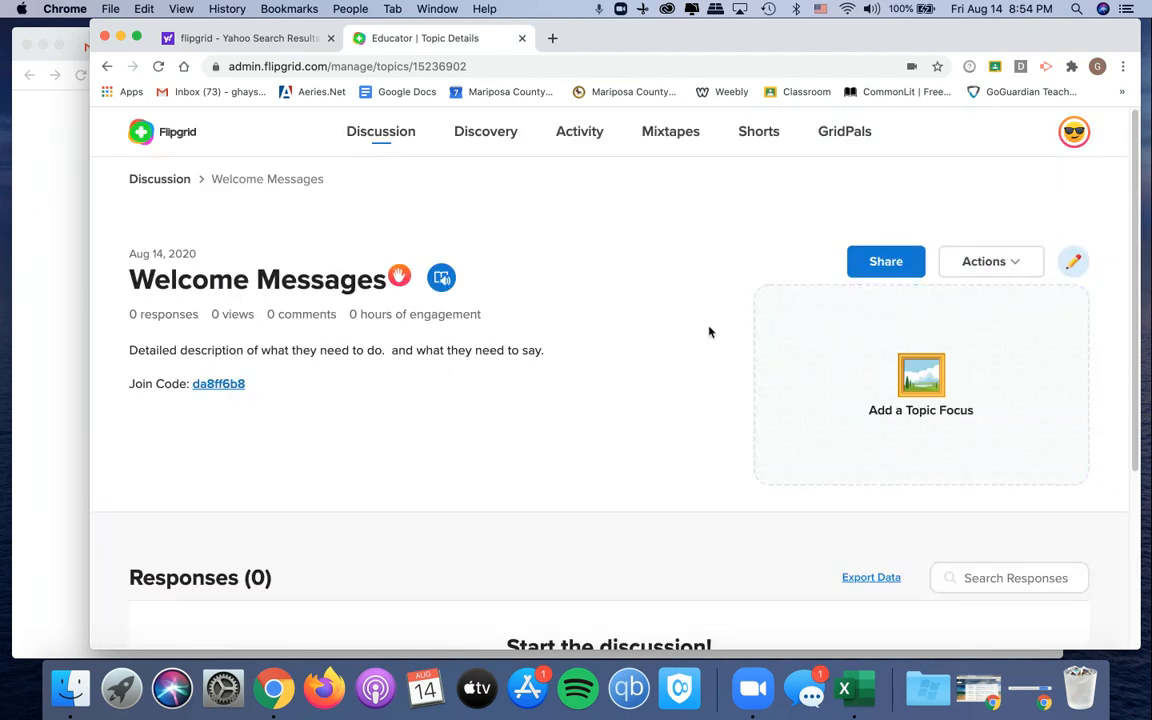
scroll(653, 334, down, 2)
click(876, 232)
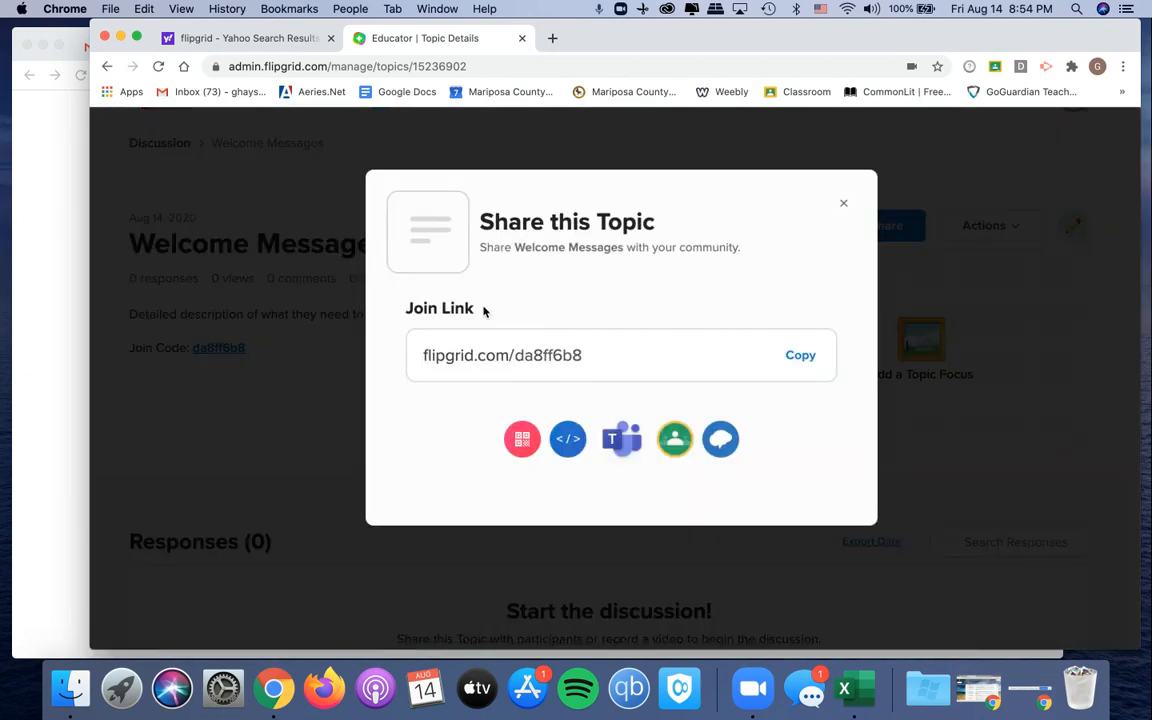
click(844, 203)
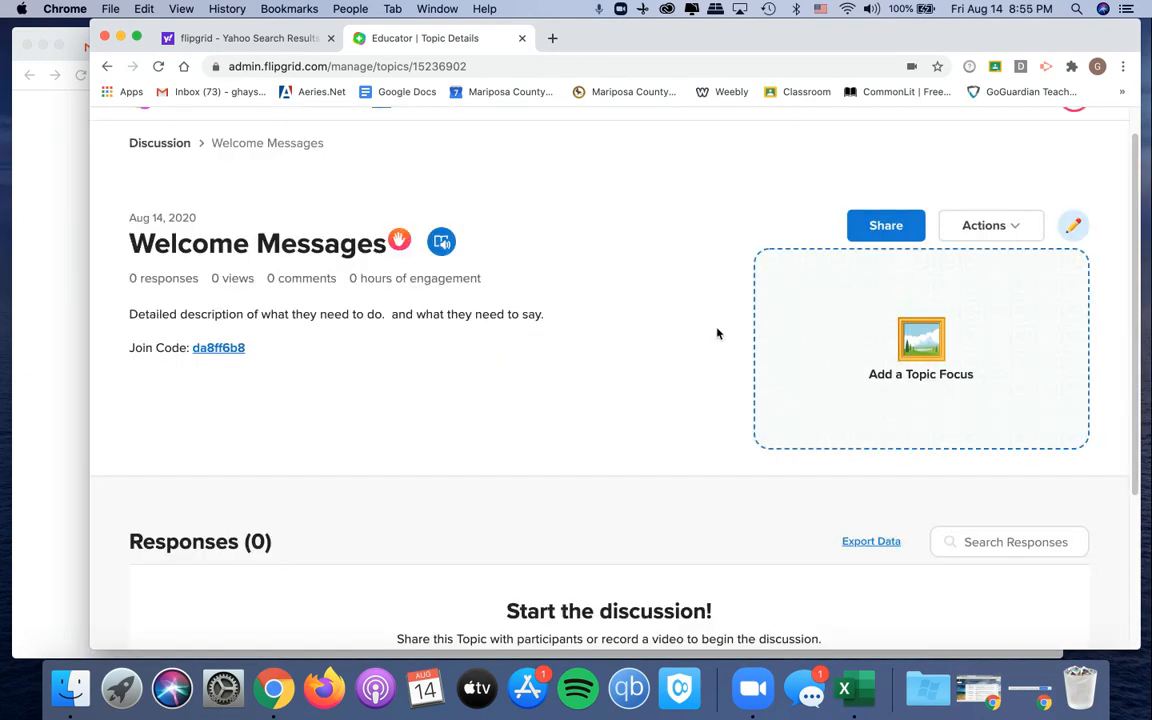
Open the topic focus settings, examine the media, access, status and feature options, and leave without updating the topic
click(965, 355)
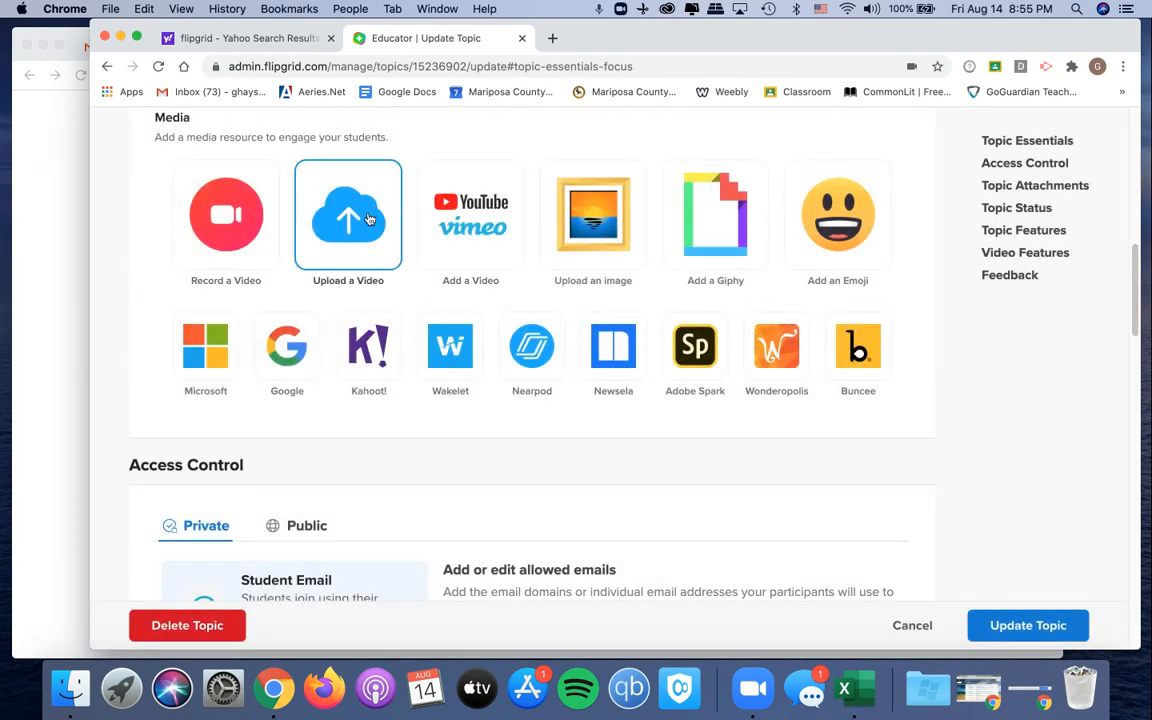
scroll(490, 300, down, 5)
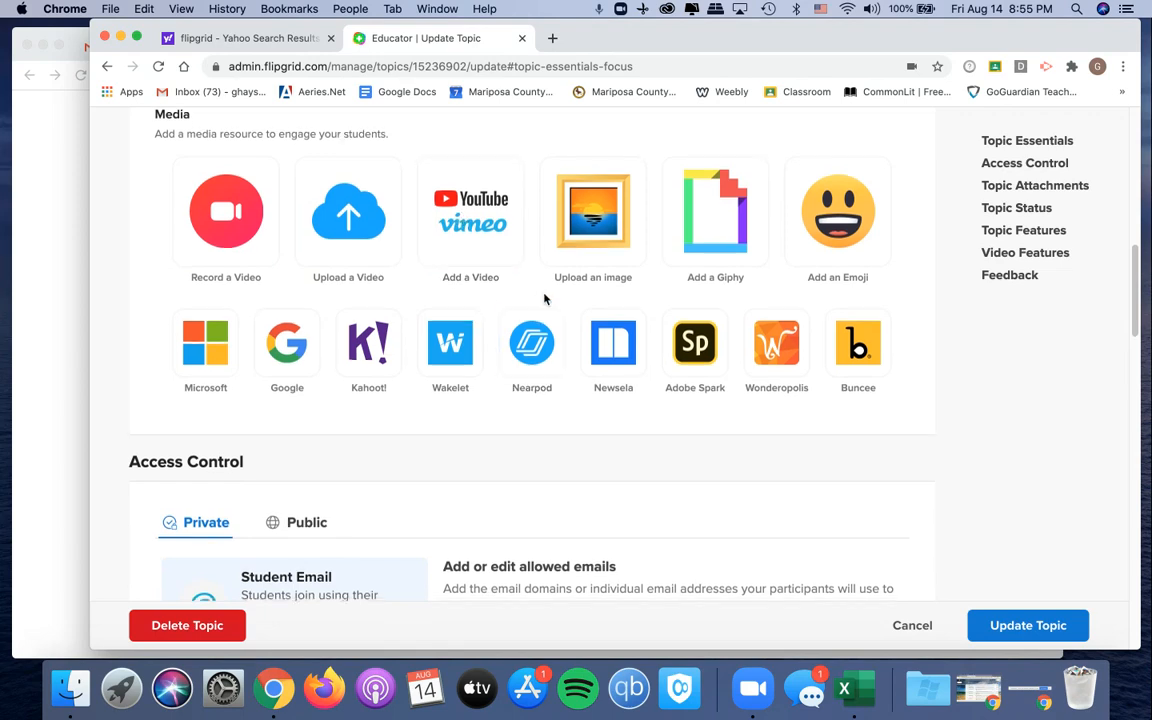
scroll(517, 397, up, 5)
scroll(514, 378, down, 10)
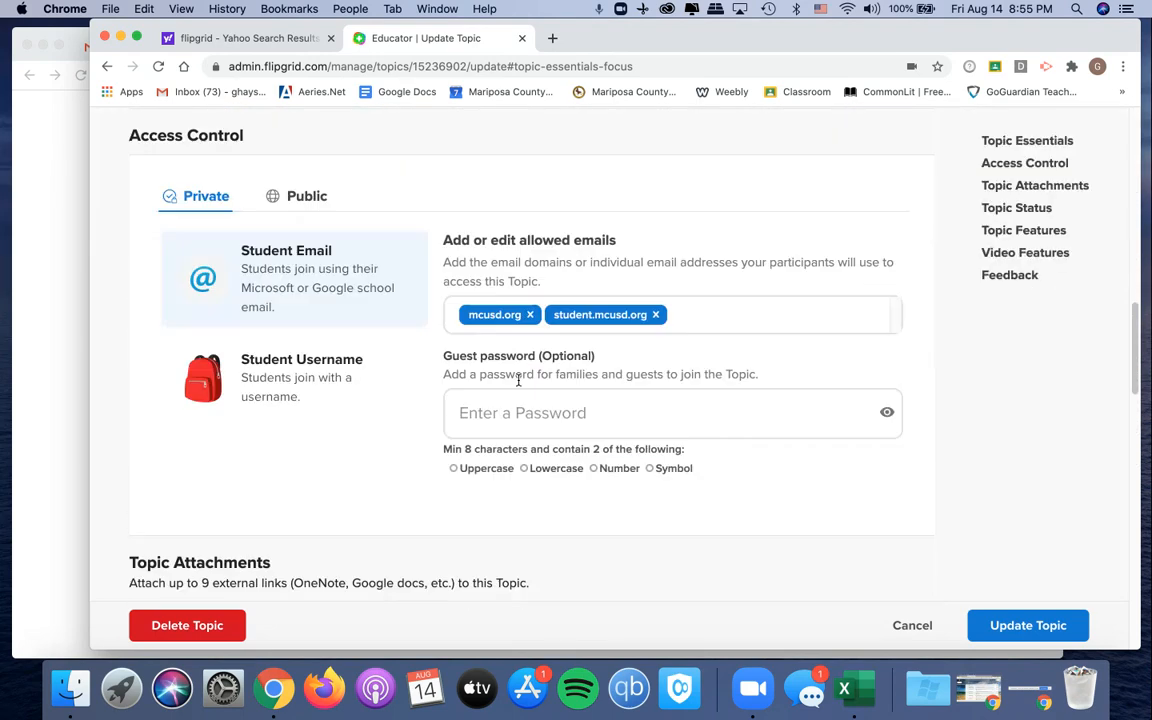
scroll(540, 373, down, 3)
scroll(540, 373, up, 10)
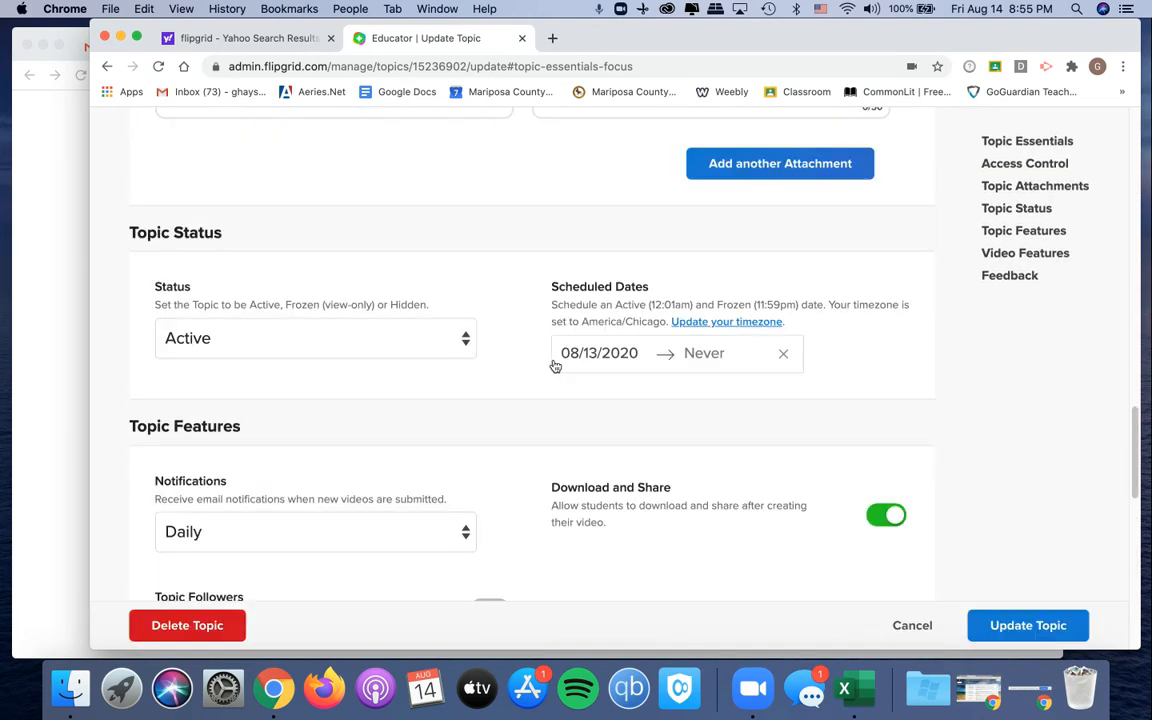
scroll(769, 411, down, 10)
click(902, 576)
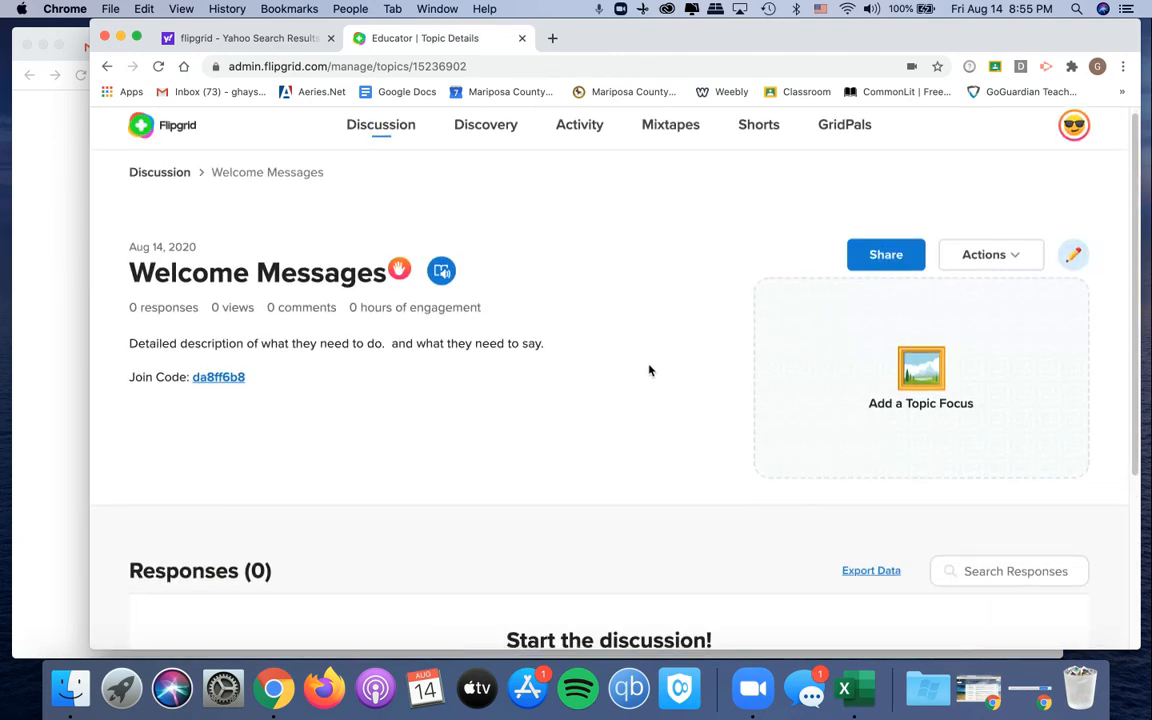
Examine the topic's responses section and the list of actions available for the topic
scroll(648, 368, down, 5)
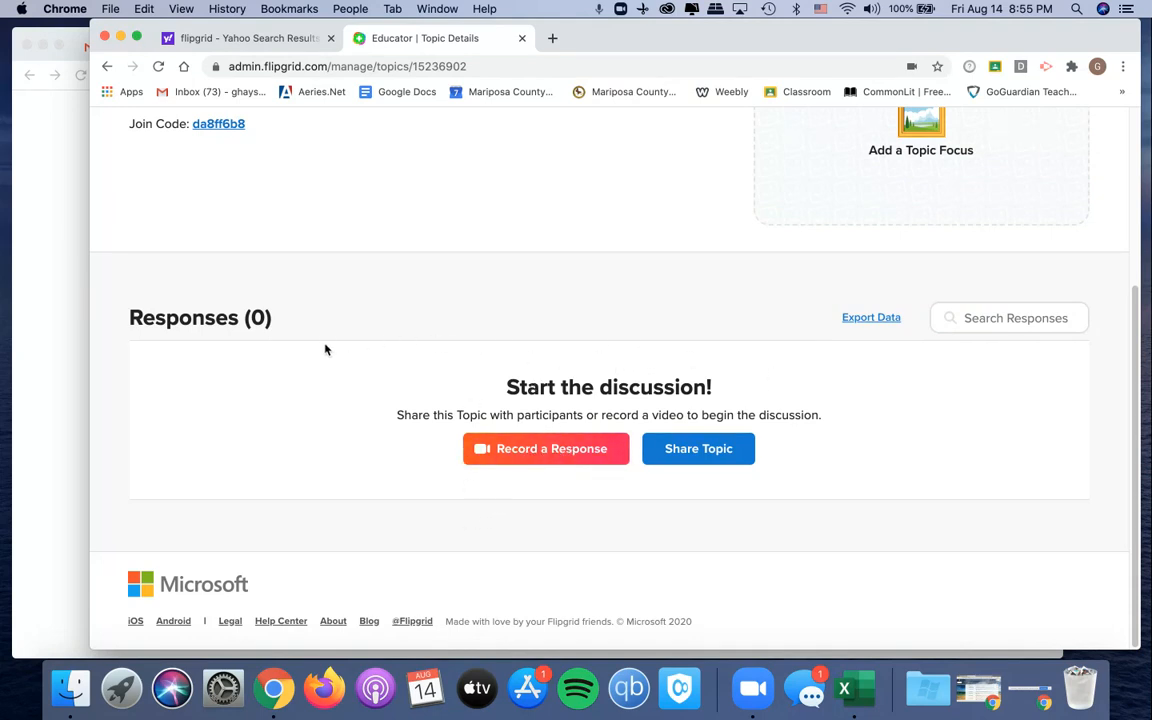
scroll(785, 440, up, 3)
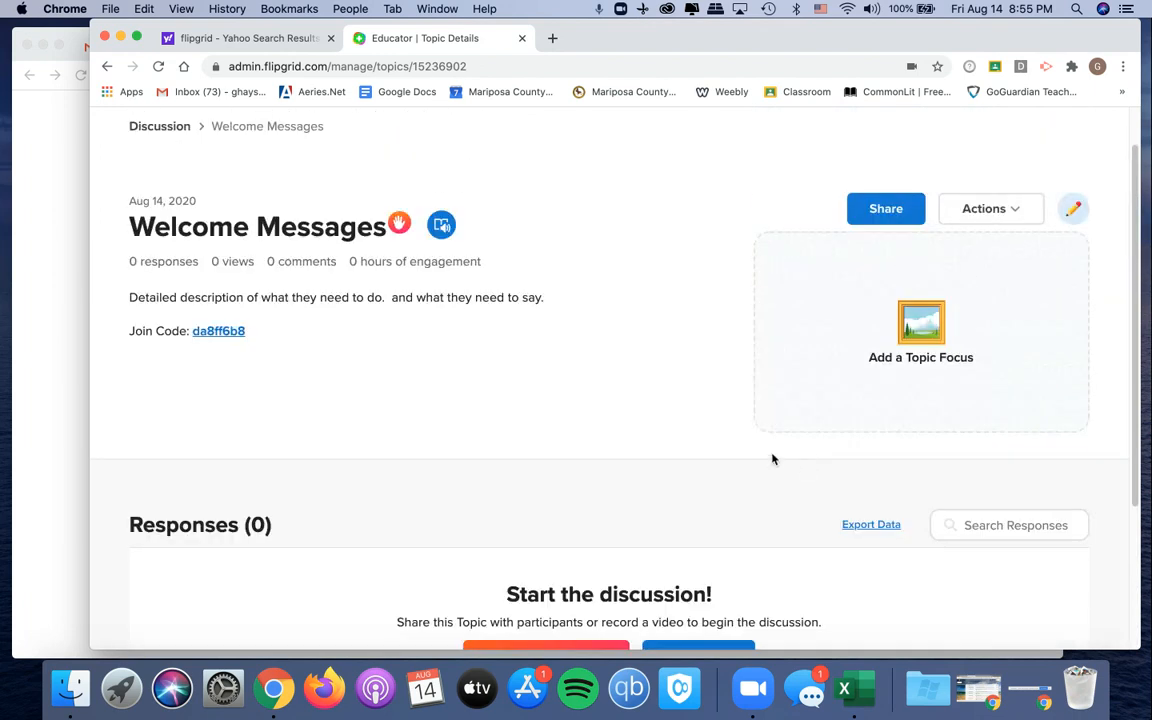
click(1015, 210)
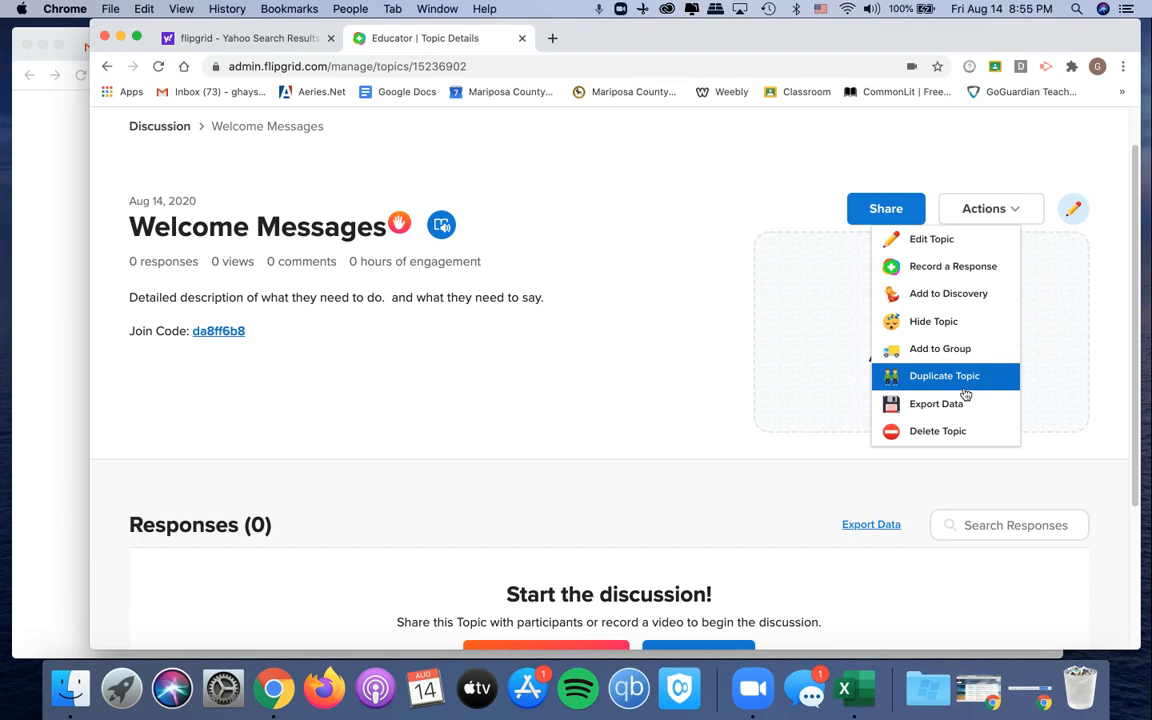
click(710, 461)
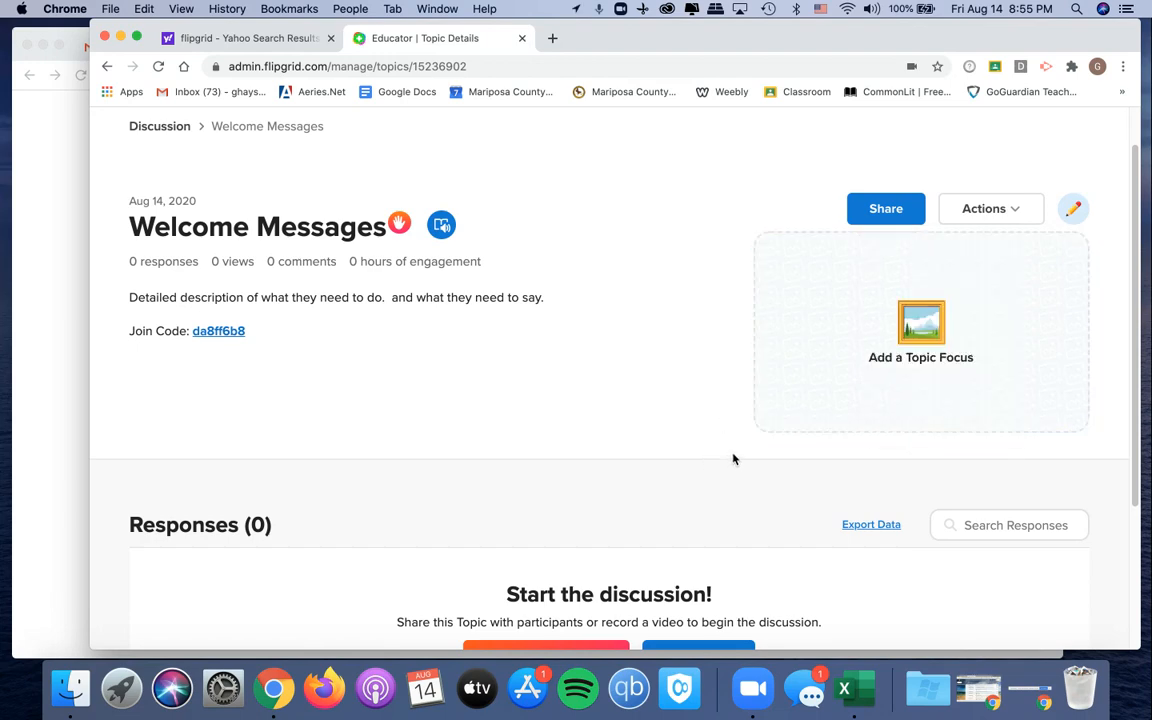
Open the sharing options for the Welcome Messages topic and copy its join link
scroll(748, 437, down, 3)
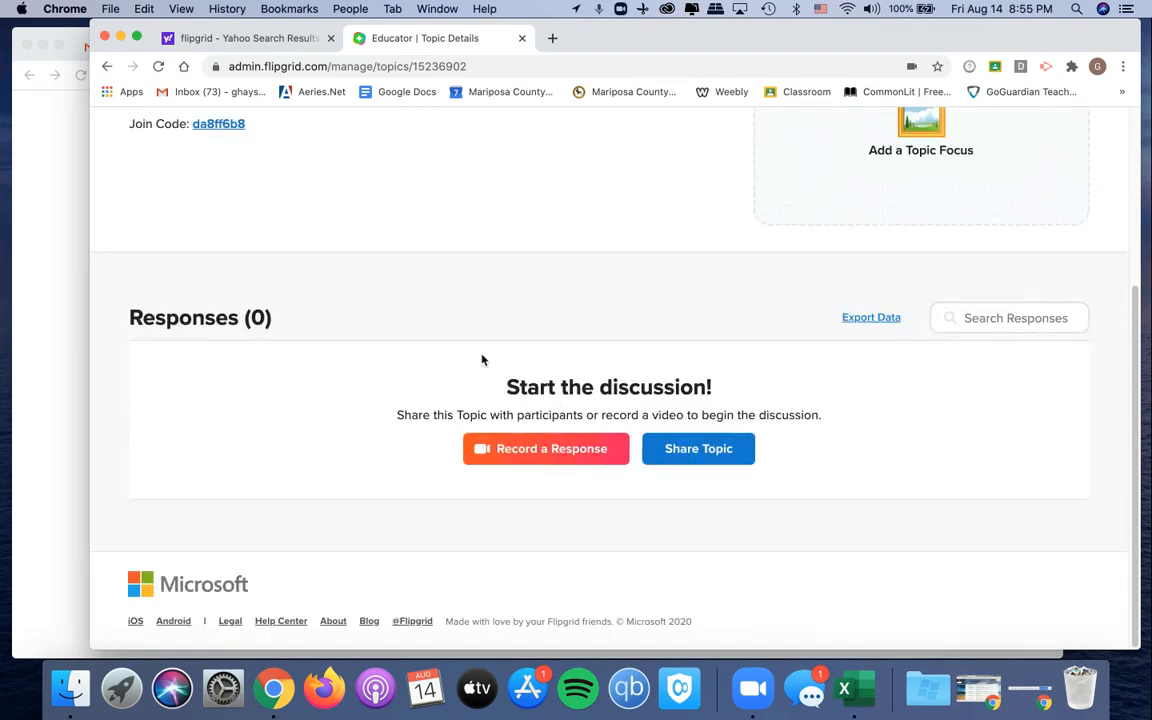
scroll(376, 409, up, 4)
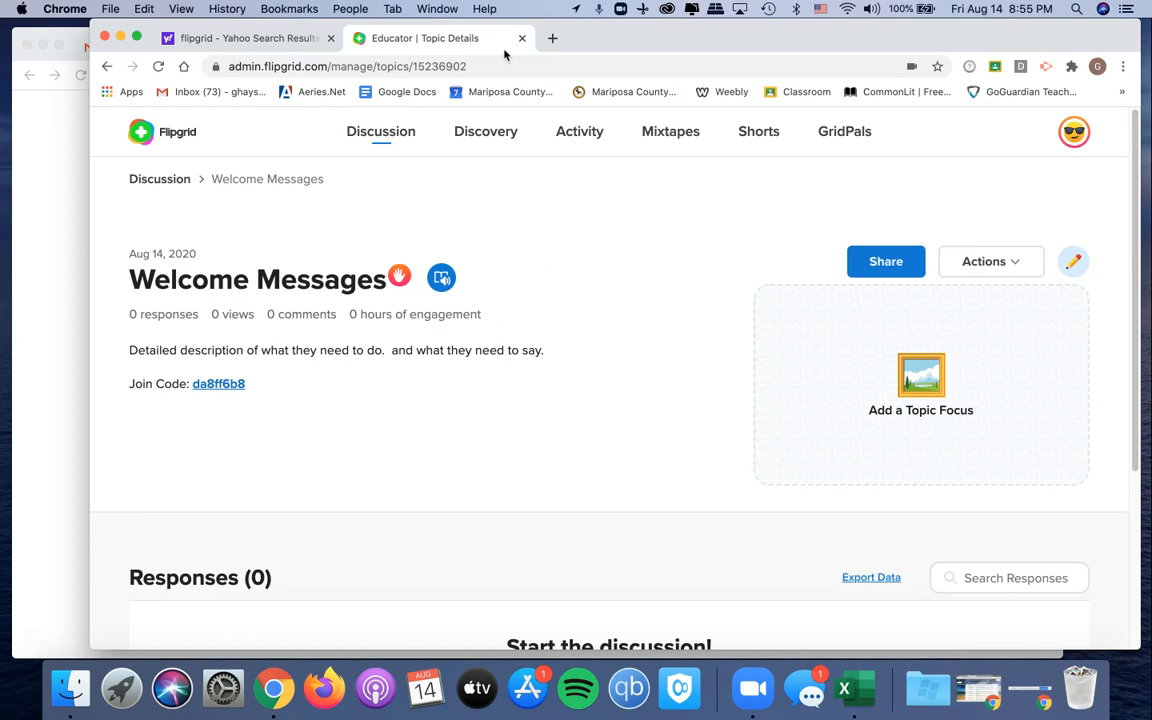
click(900, 265)
click(609, 338)
double_click(609, 338)
key(super+c)
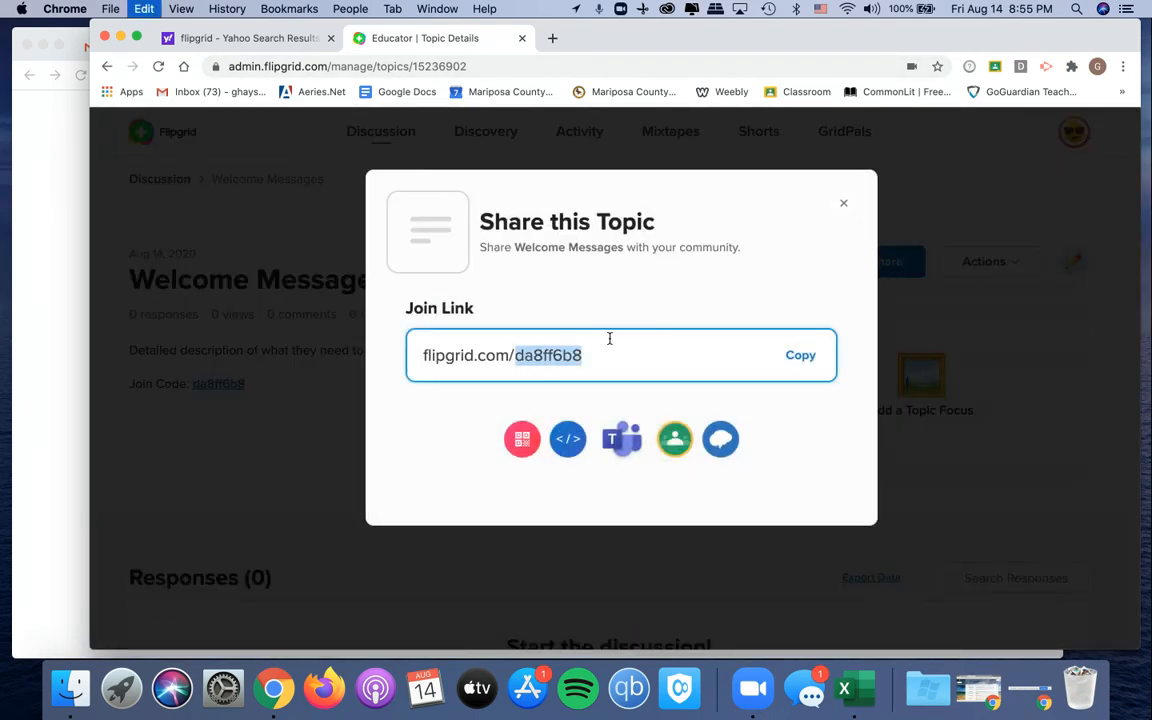
click(795, 356)
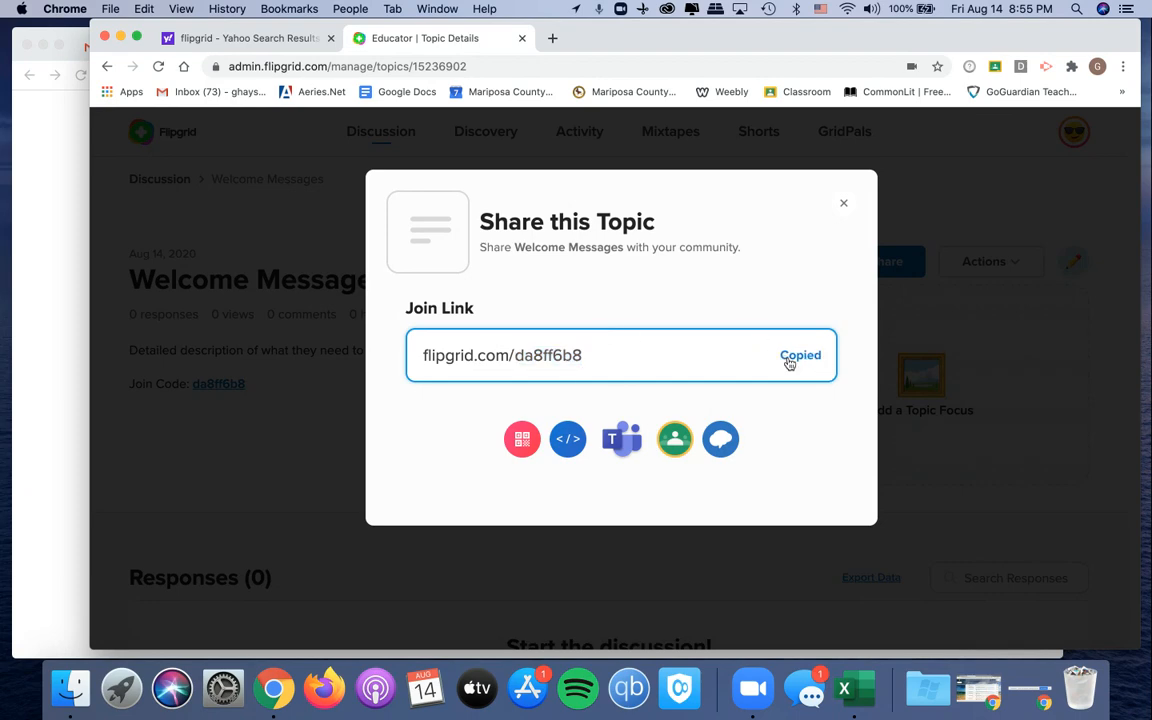
Open the copied join link in a separate Chrome window under the student profile and join Welcome Messages with the student's Google account
right_click(273, 688)
click(342, 479)
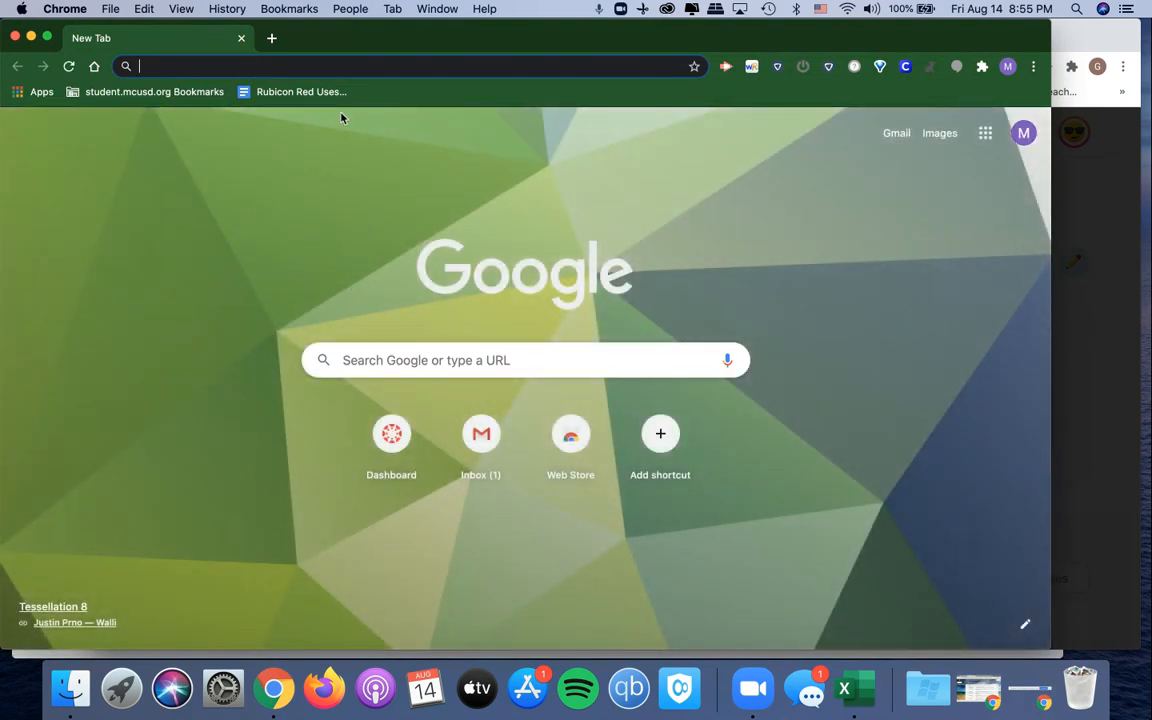
key(super+v)
key(Return)
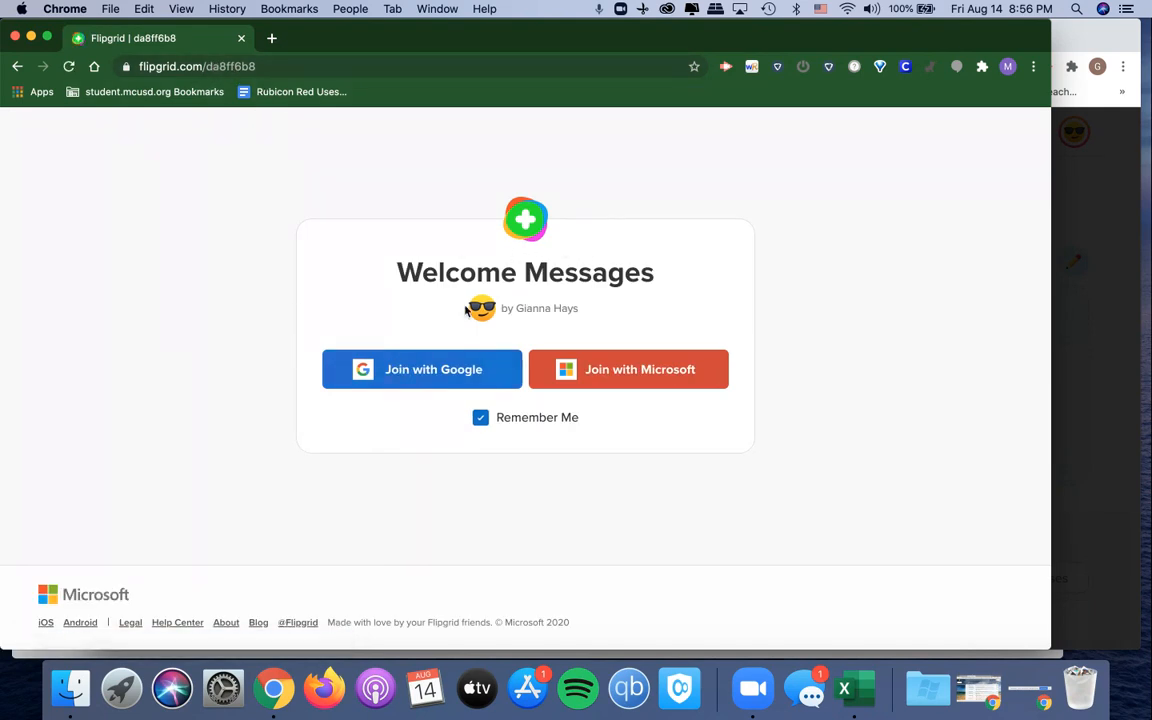
click(442, 362)
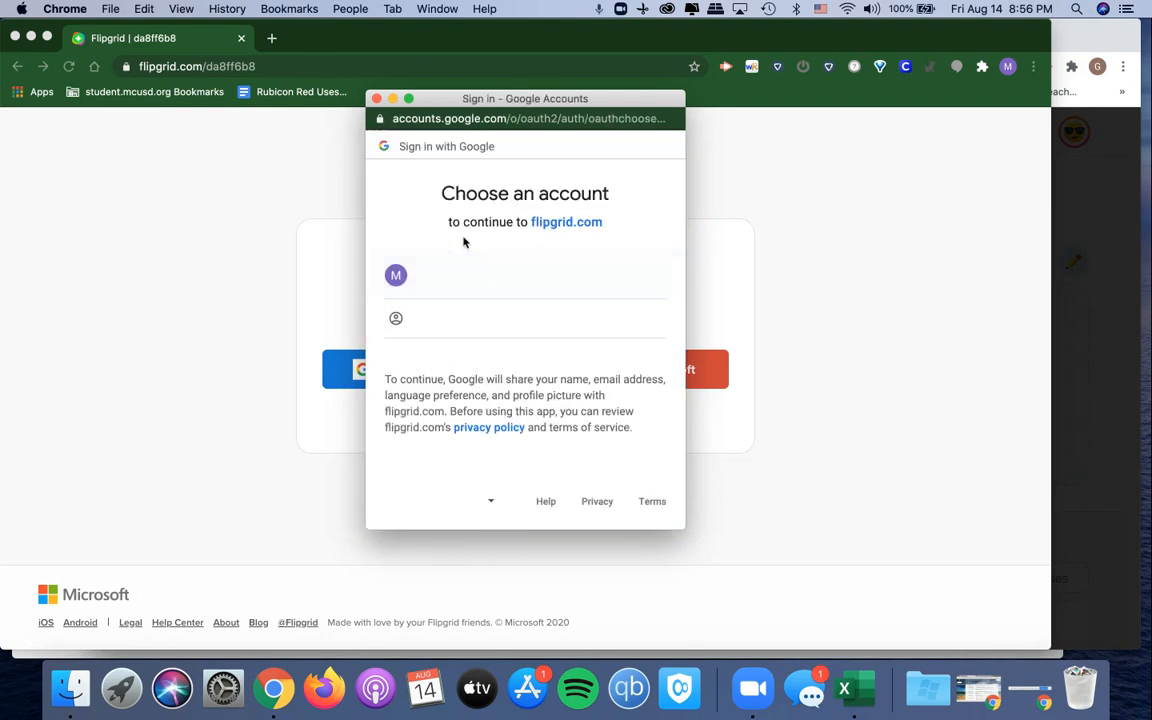
click(502, 290)
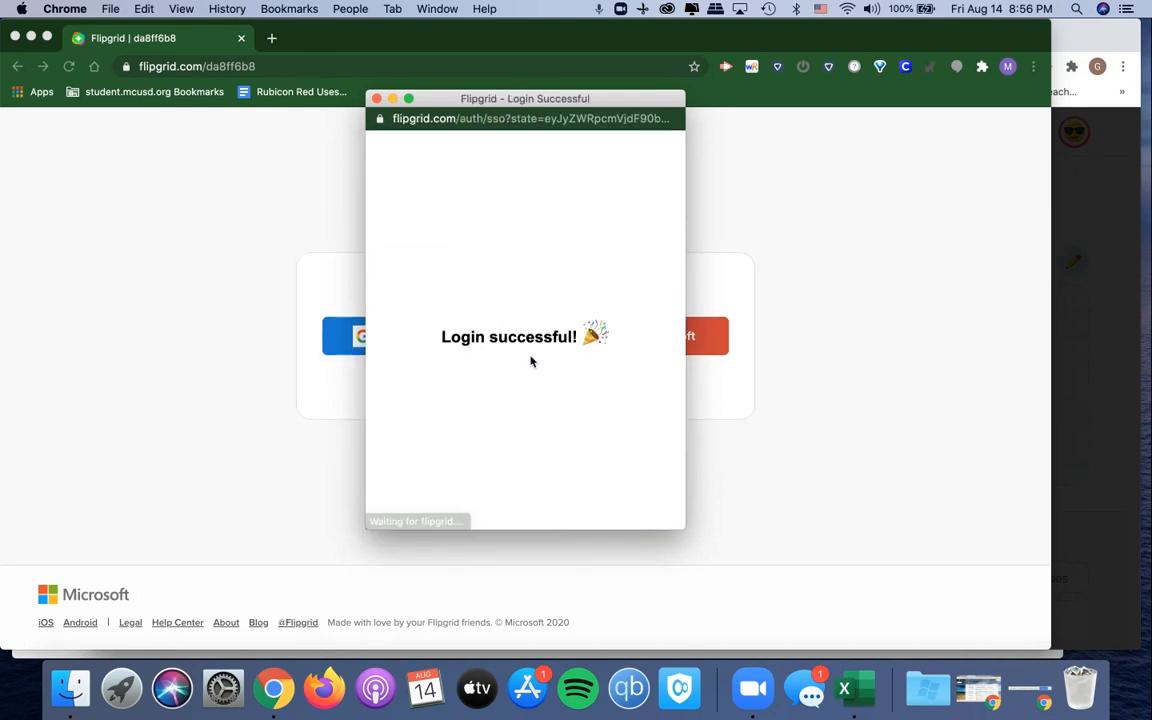
Open the response recorder from the student's topic page, view its introduction and controls, and close it without recording
scroll(460, 385, down, 3)
scroll(442, 337, up, 3)
click(205, 335)
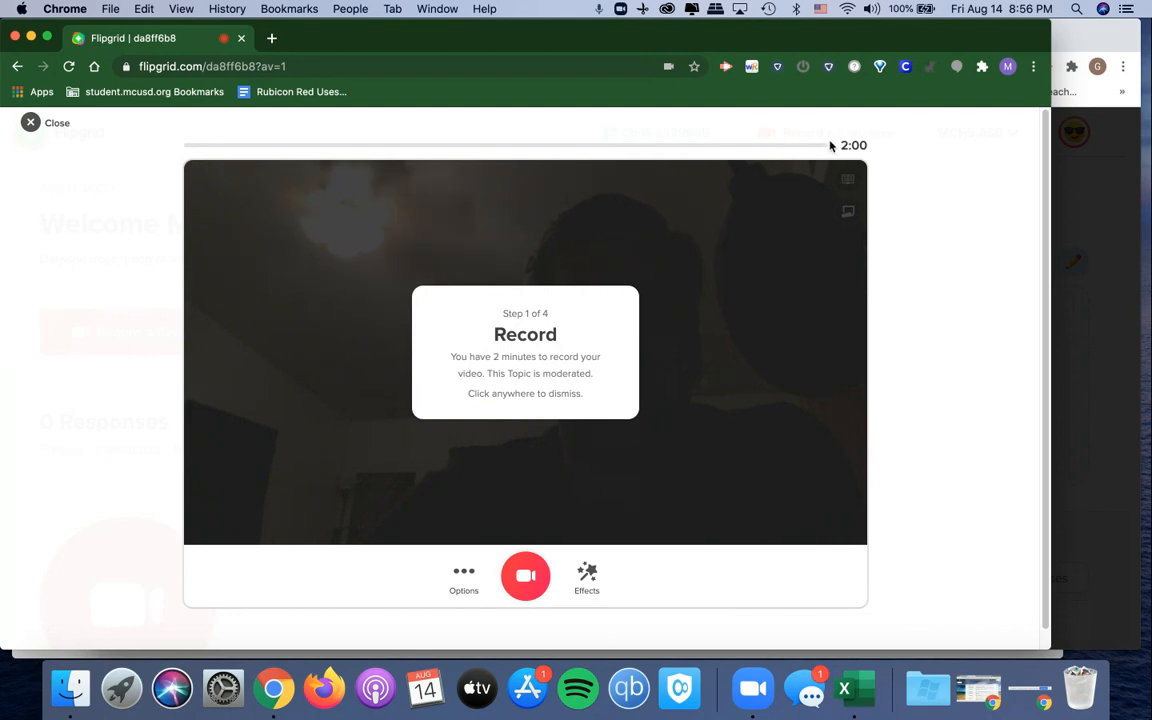
click(803, 172)
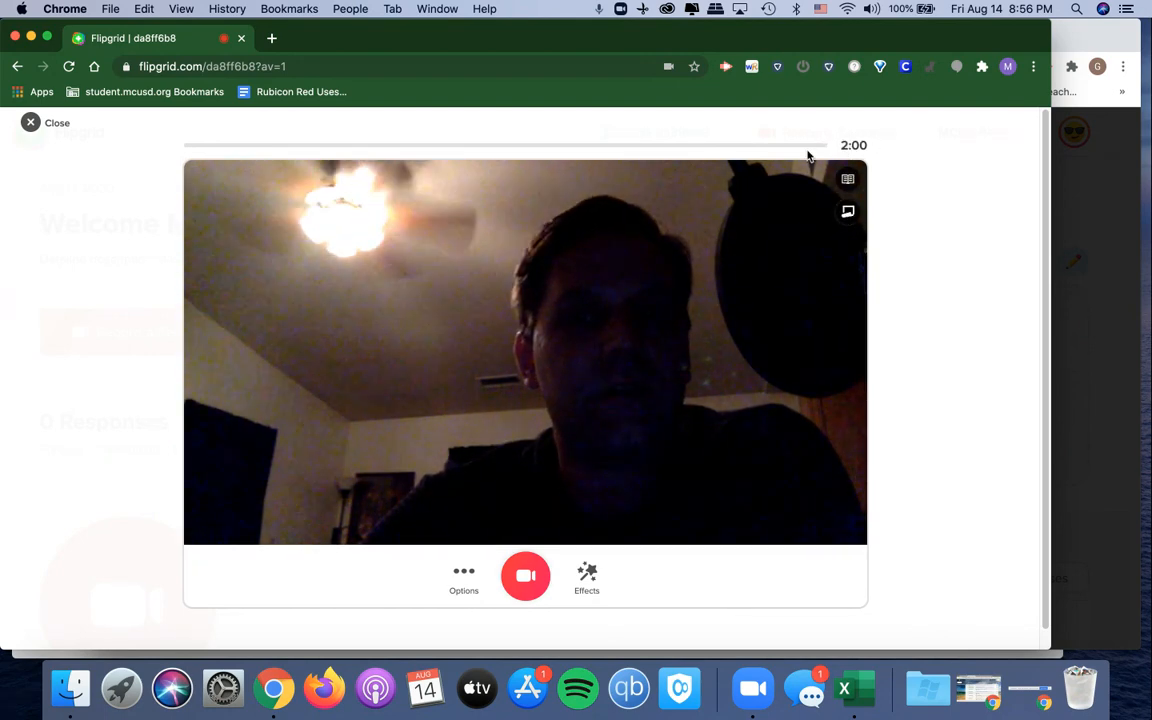
click(34, 123)
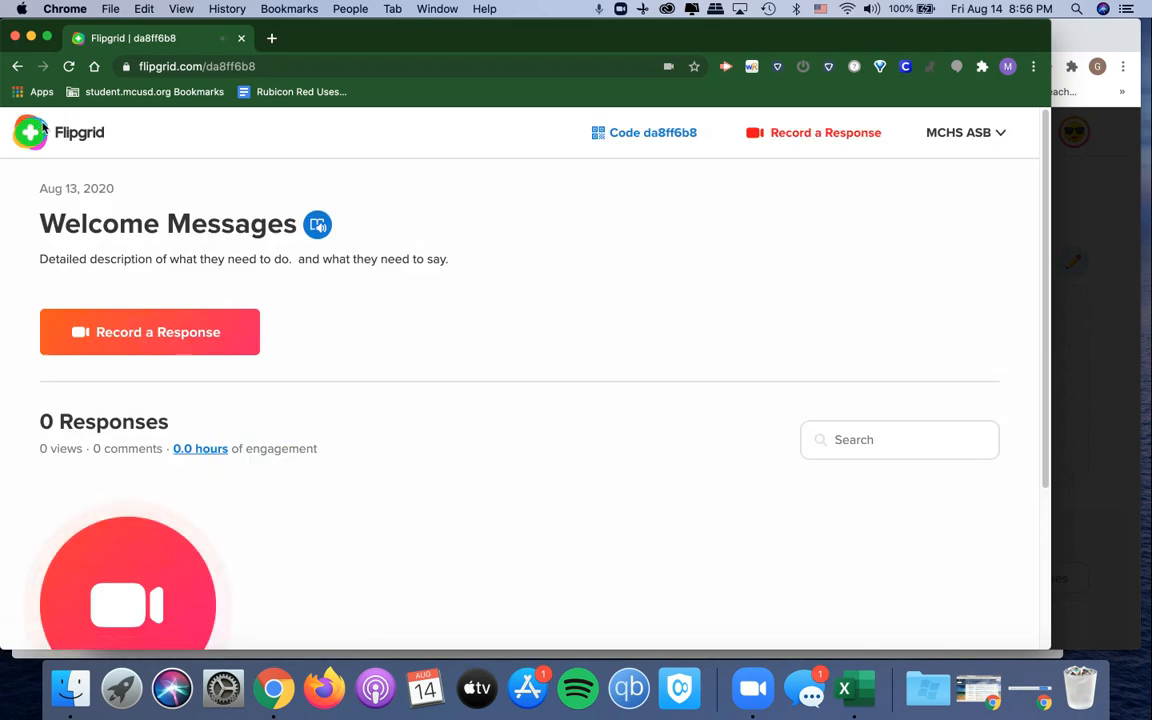
Examine the responses area of the student's topic page, including the moderation label under the record option
scroll(230, 401, down, 5)
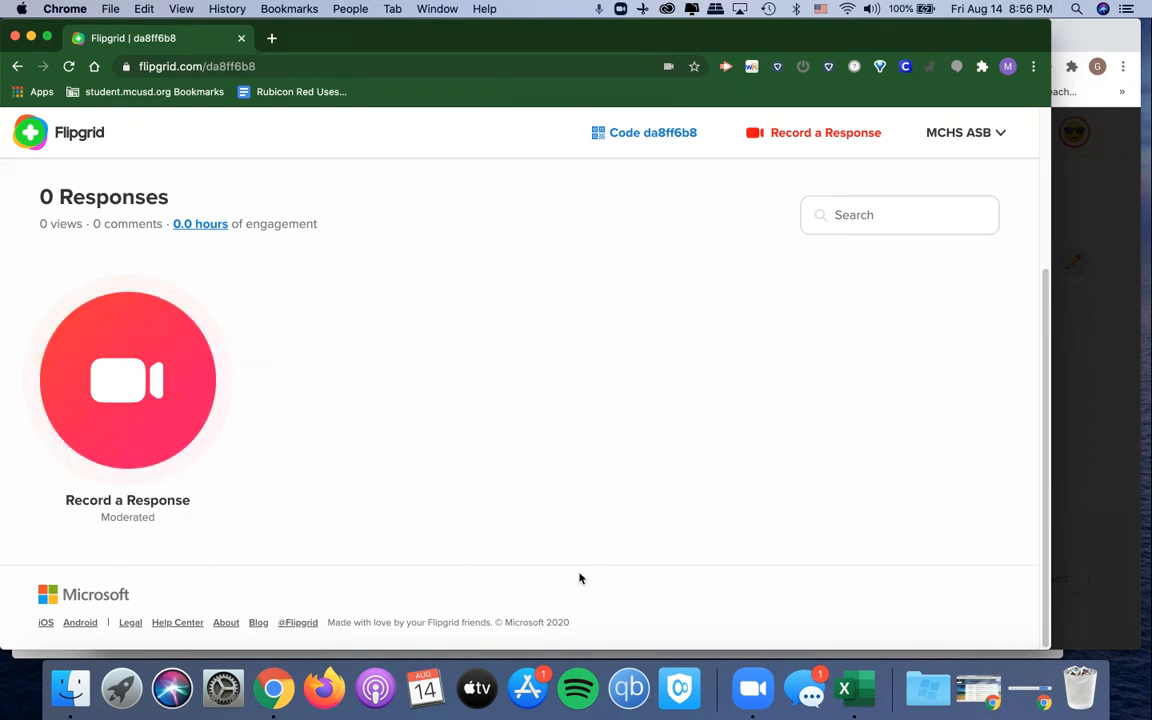
drag(103, 520, 170, 530)
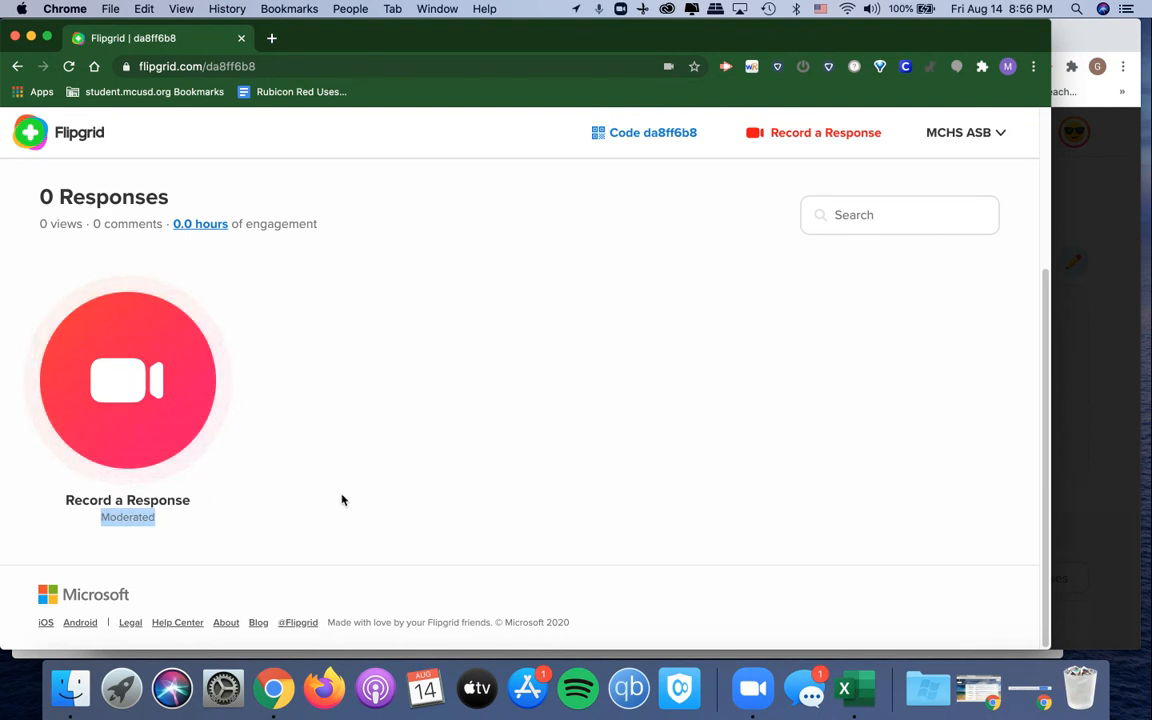
click(648, 283)
drag(333, 328, 1005, 417)
scroll(551, 363, up, 5)
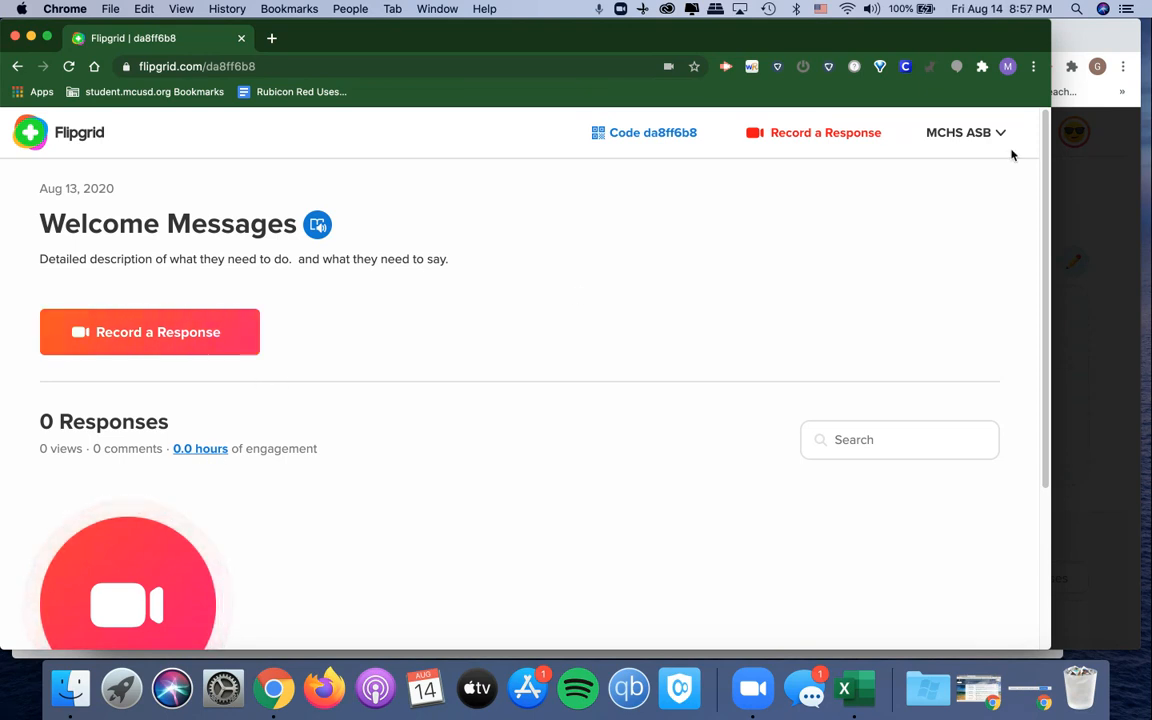
Return to the educator window, dismiss the topic's sharing dialog, and open the list of groups in the Discussion area
click(1124, 48)
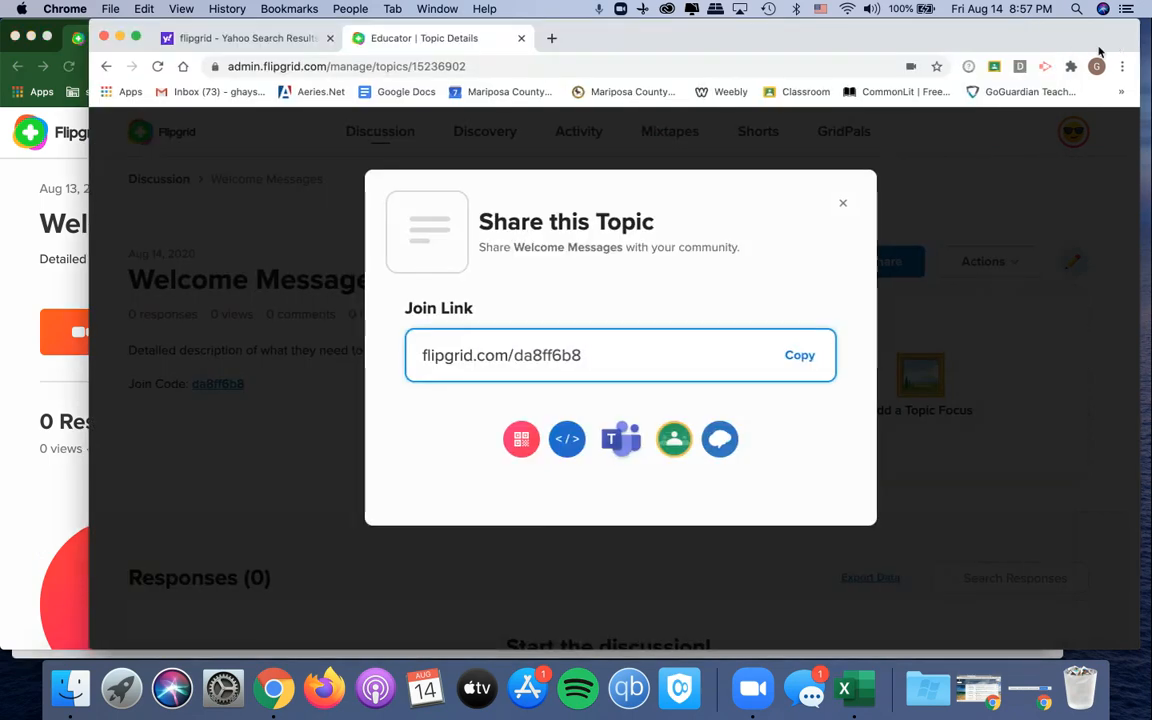
click(842, 203)
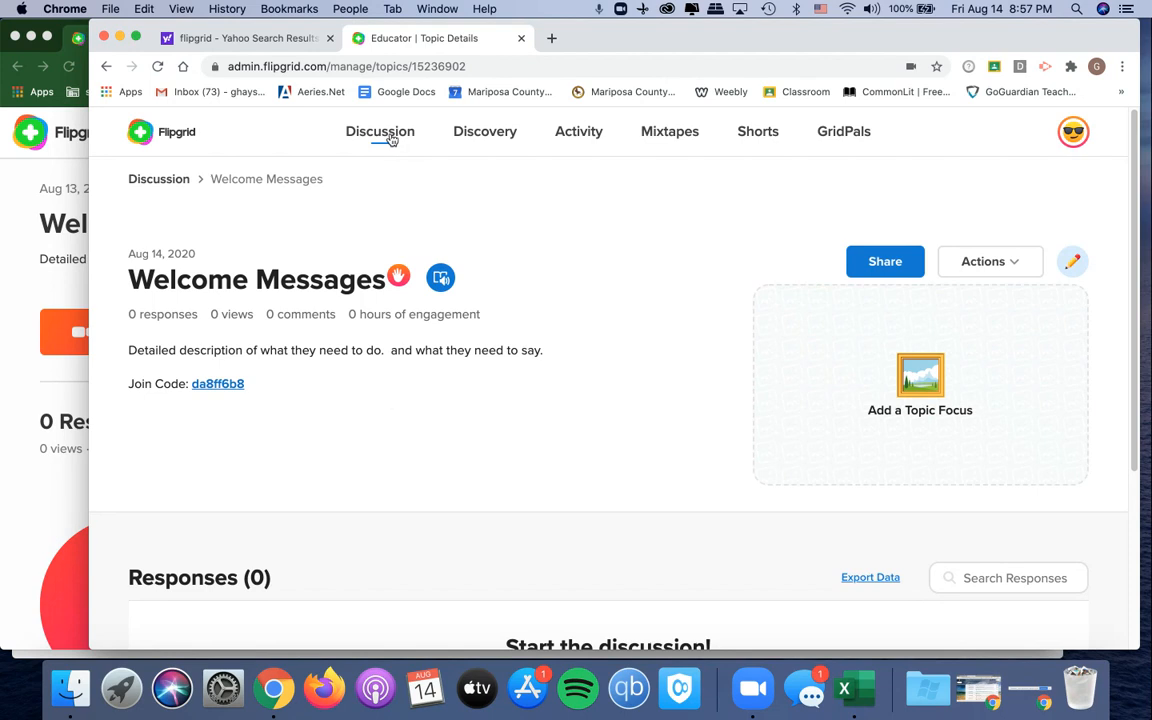
click(385, 135)
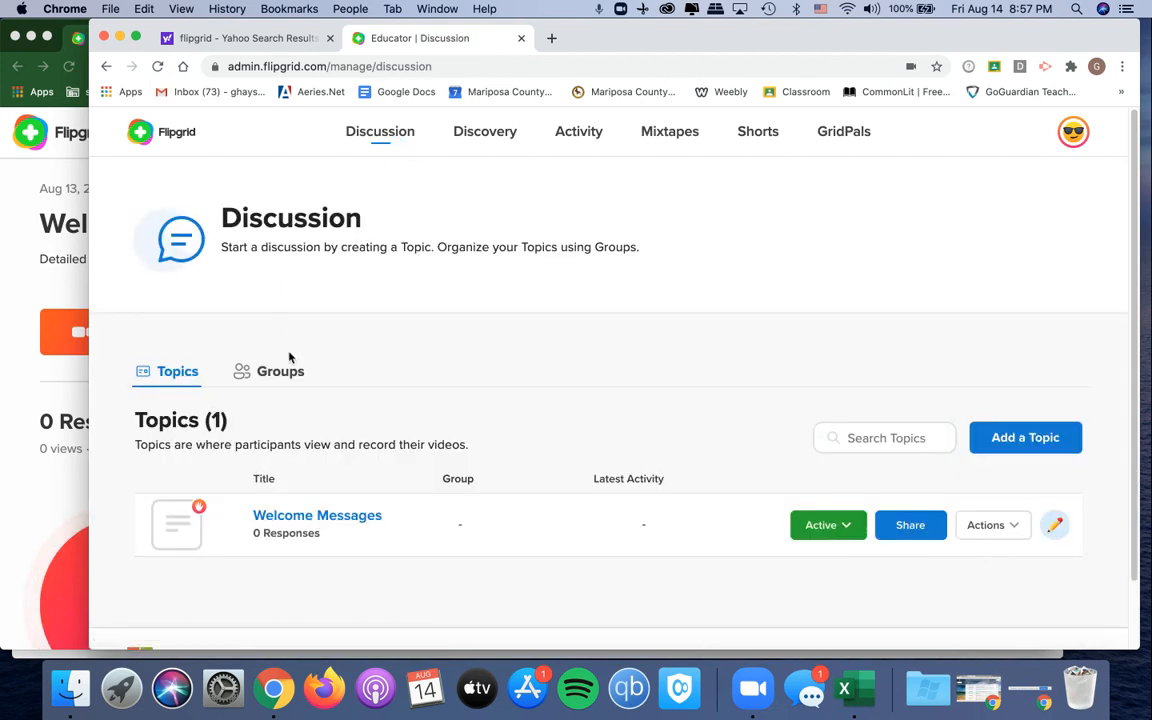
scroll(289, 357, down, 2)
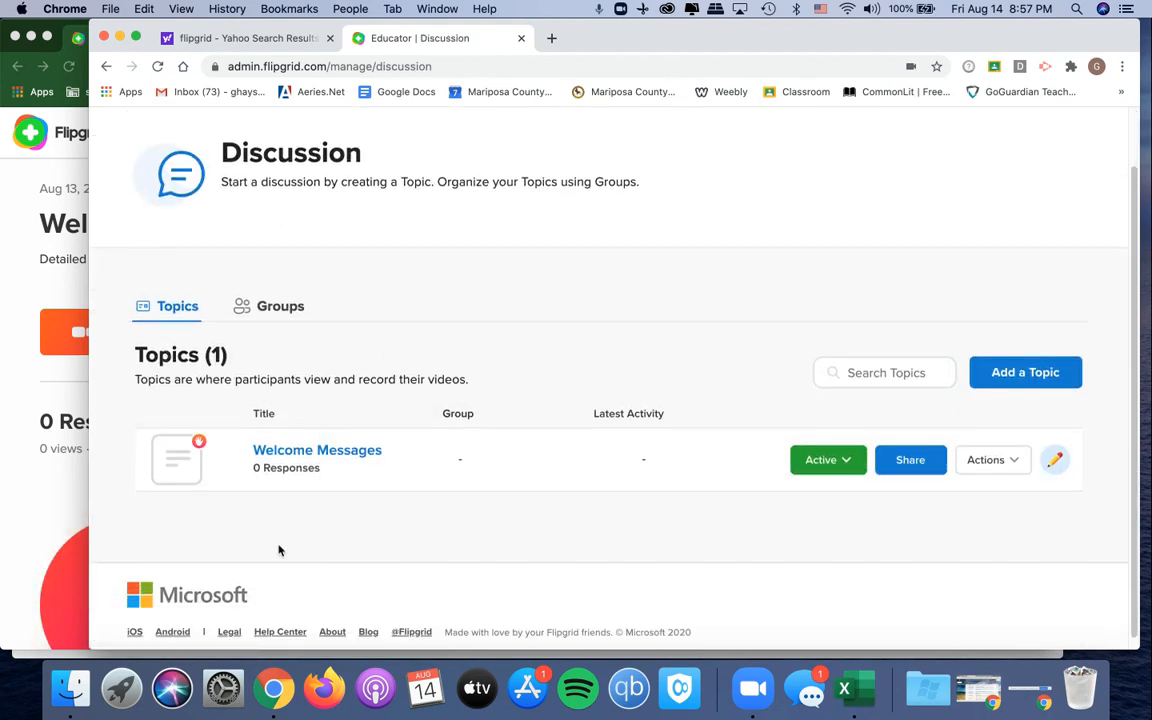
click(272, 316)
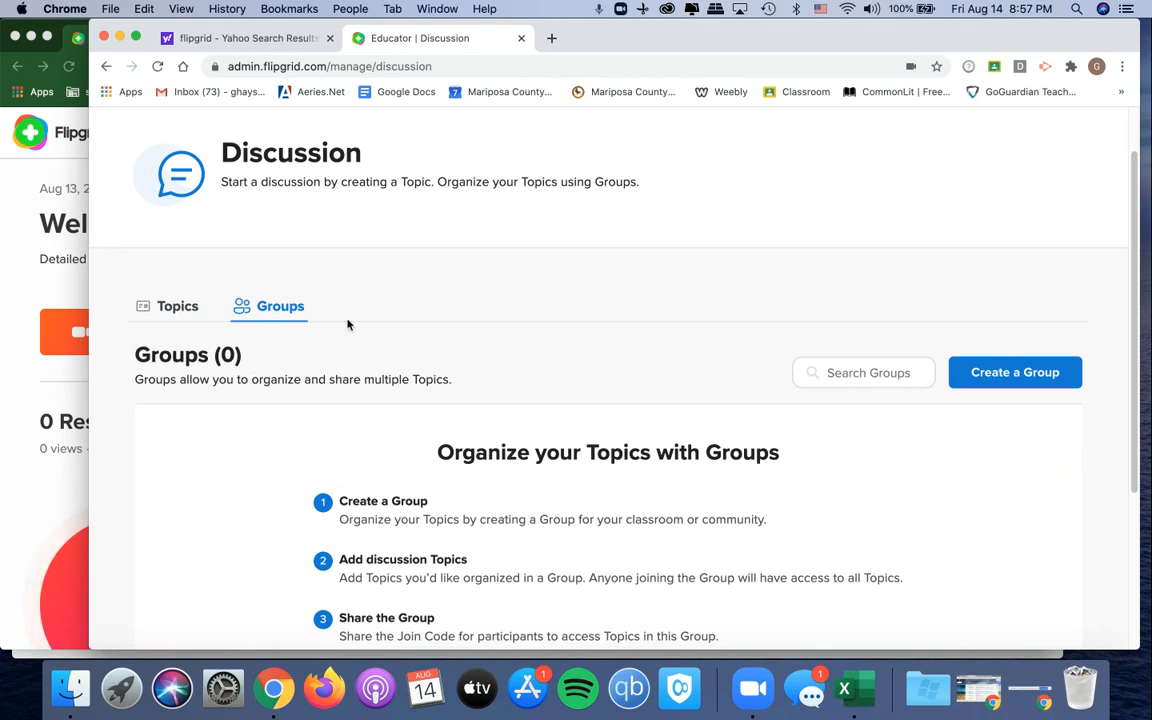
scroll(543, 393, down, 4)
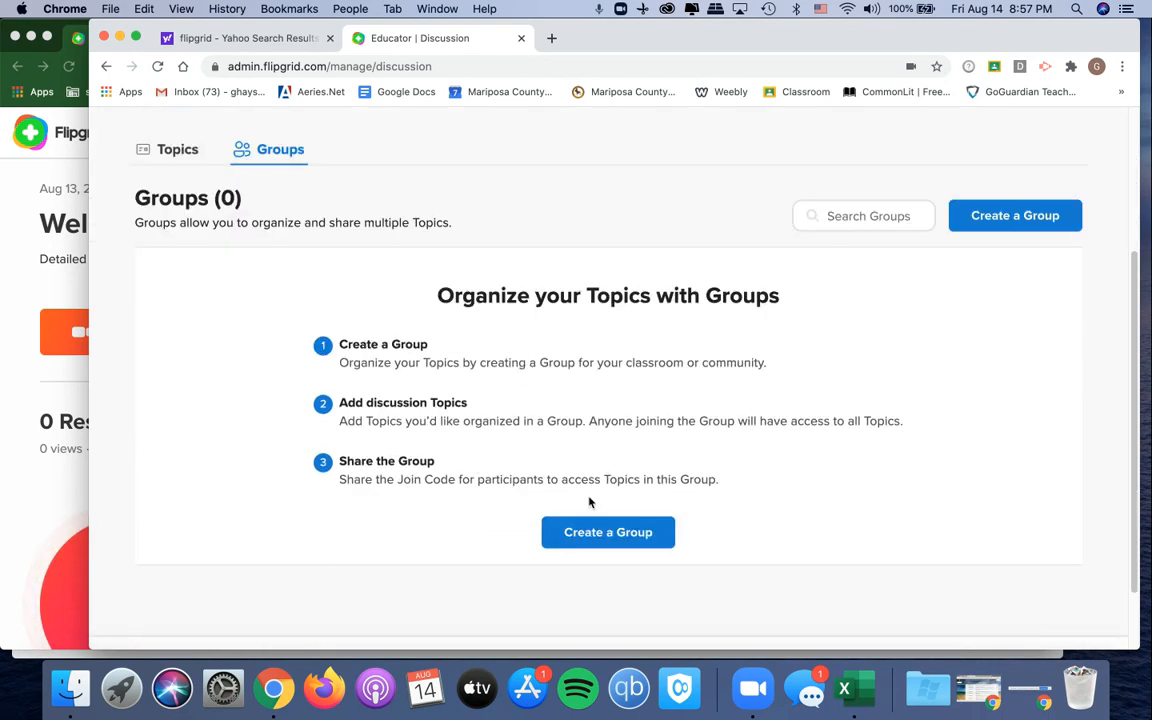
Start a new private group and name it "English 9 - Period 2"
click(662, 534)
click(480, 359)
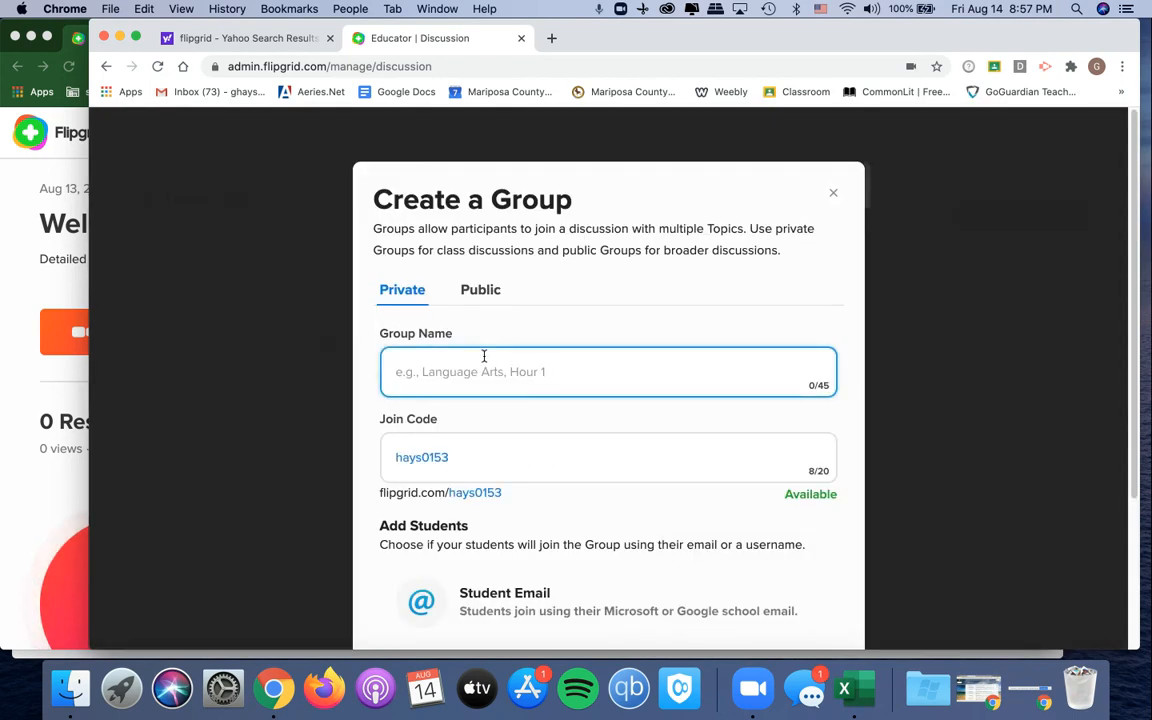
text(English 9 - Period 2)
click(469, 456)
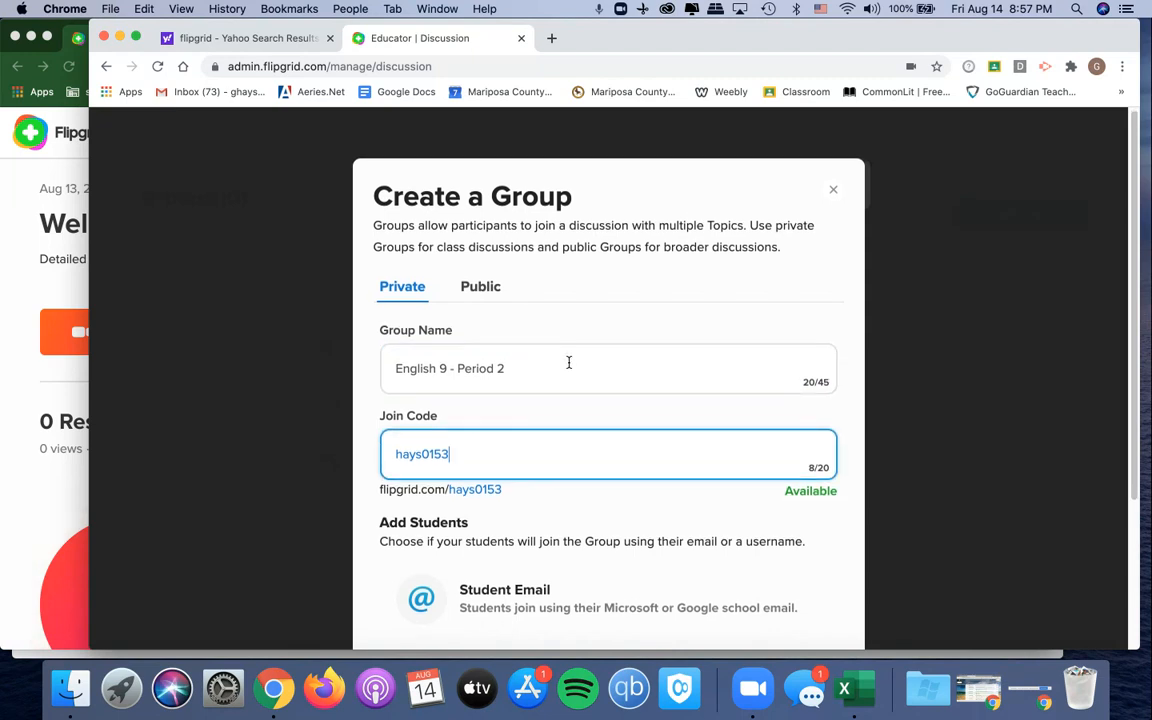
Set students to join the group by Student Email, keep the suggested join code, and continue to adding students
scroll(568, 362, down, 3)
scroll(569, 362, down, 1)
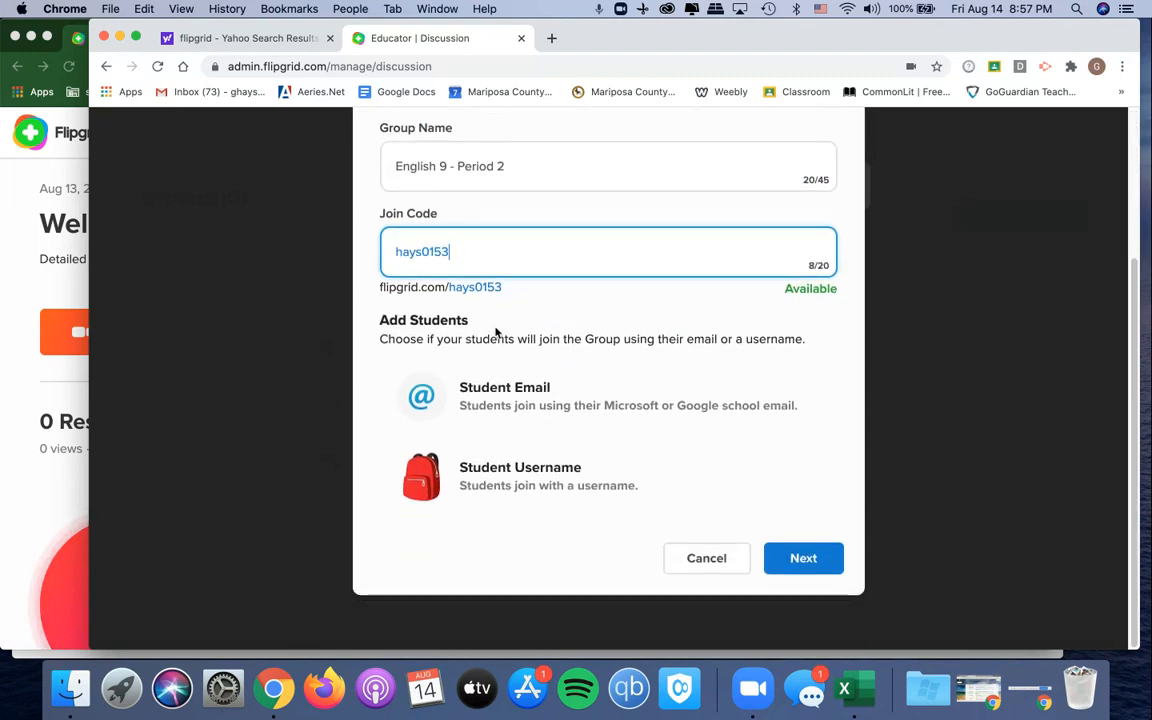
click(468, 401)
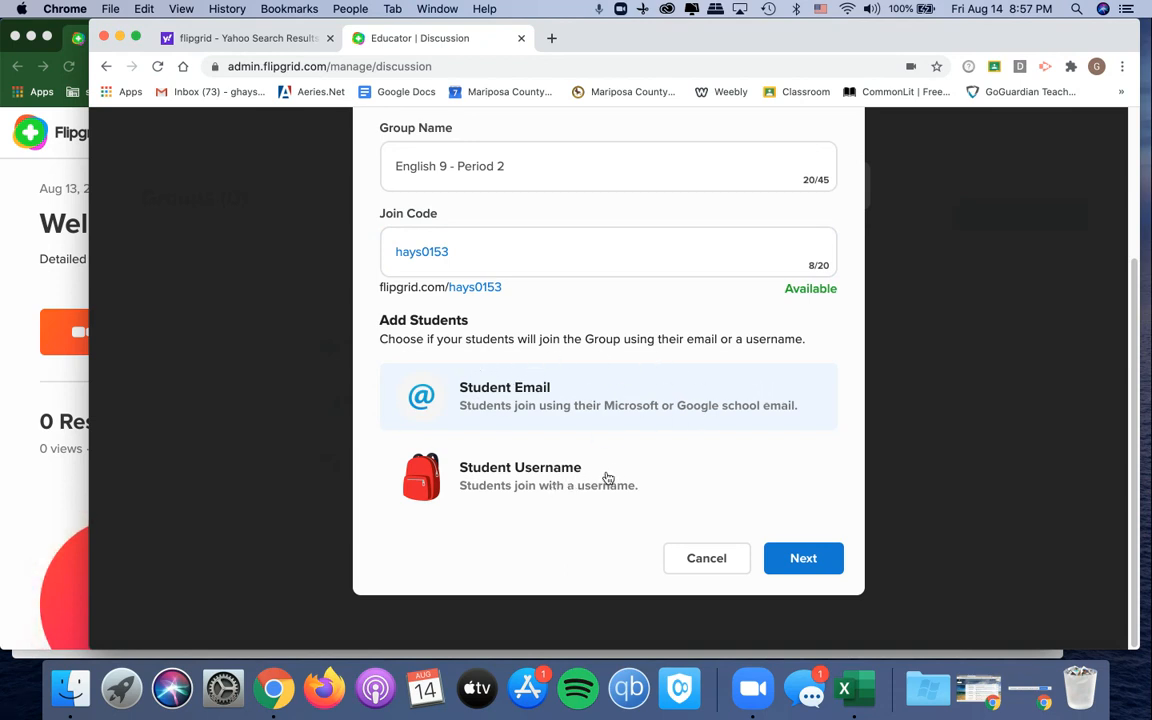
scroll(605, 490, up, 1)
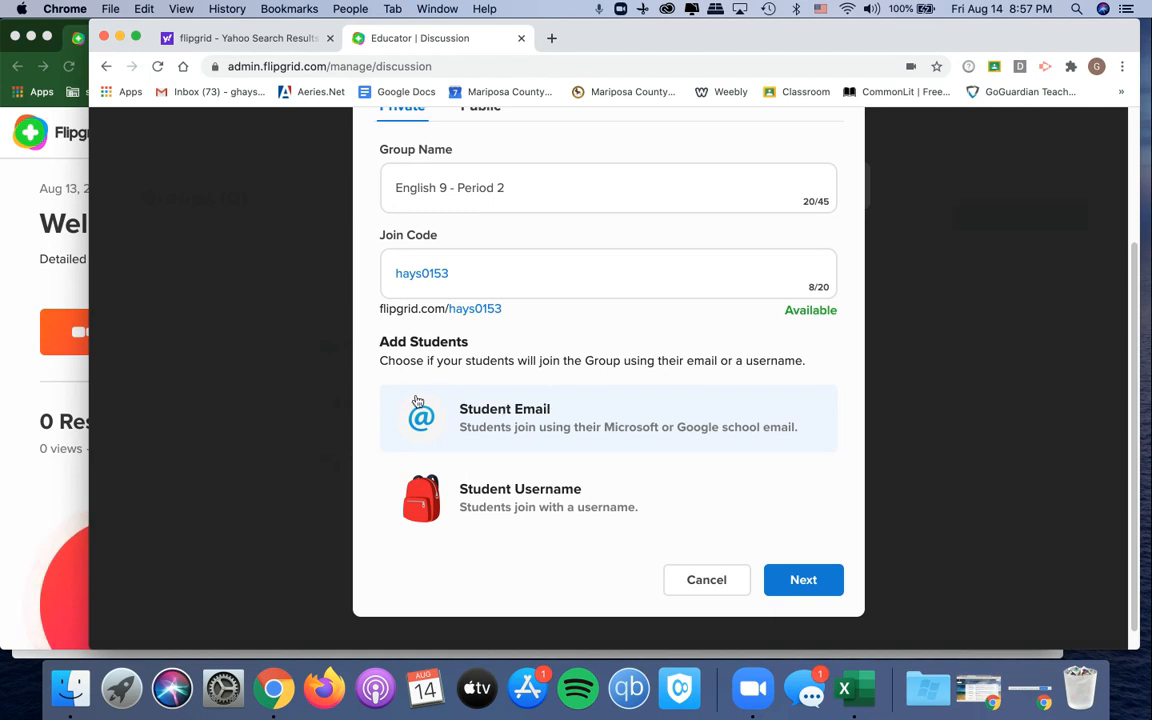
scroll(440, 380, up, 1)
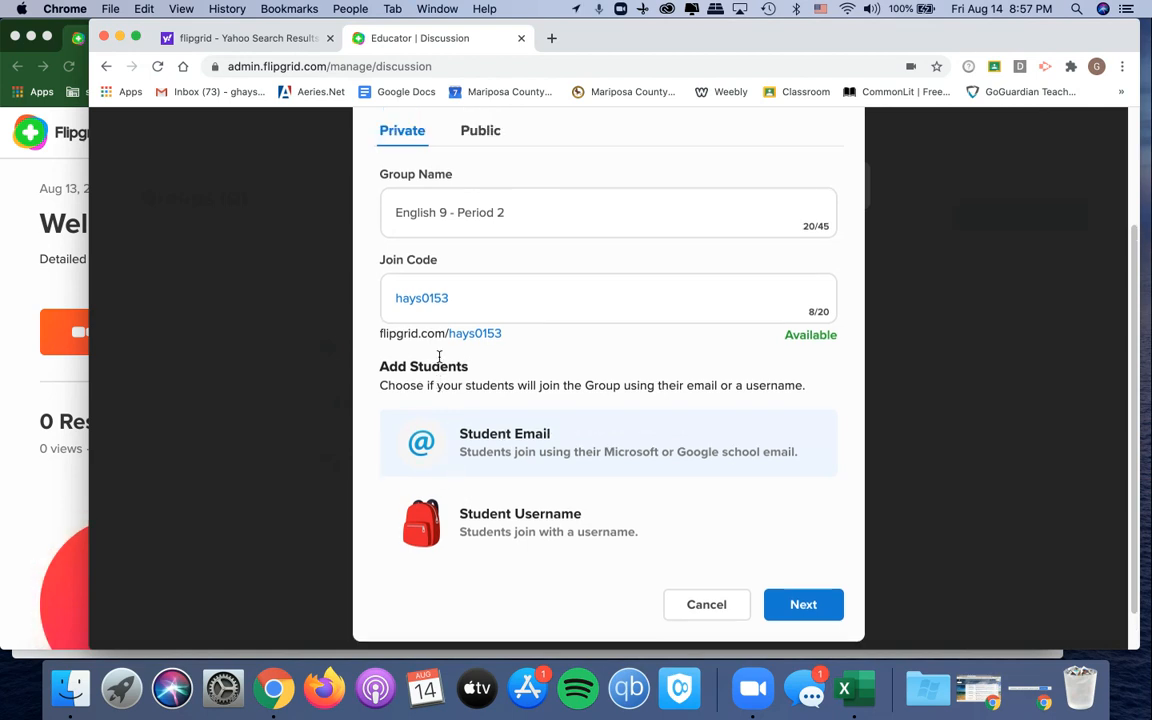
click(806, 614)
click(537, 376)
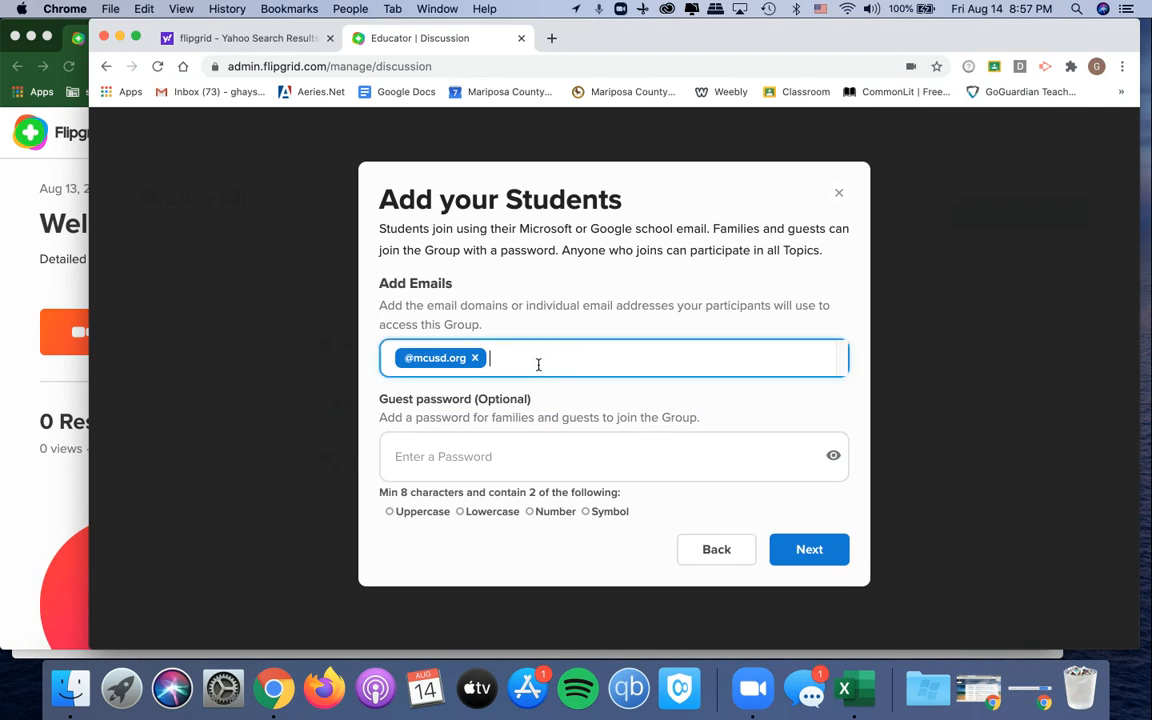
text(@student.mcyusd.)
key(BackSpace)
key(BackSpace)
key(BackSpace)
key(BackSpace)
text(usd.org)
key(Return)
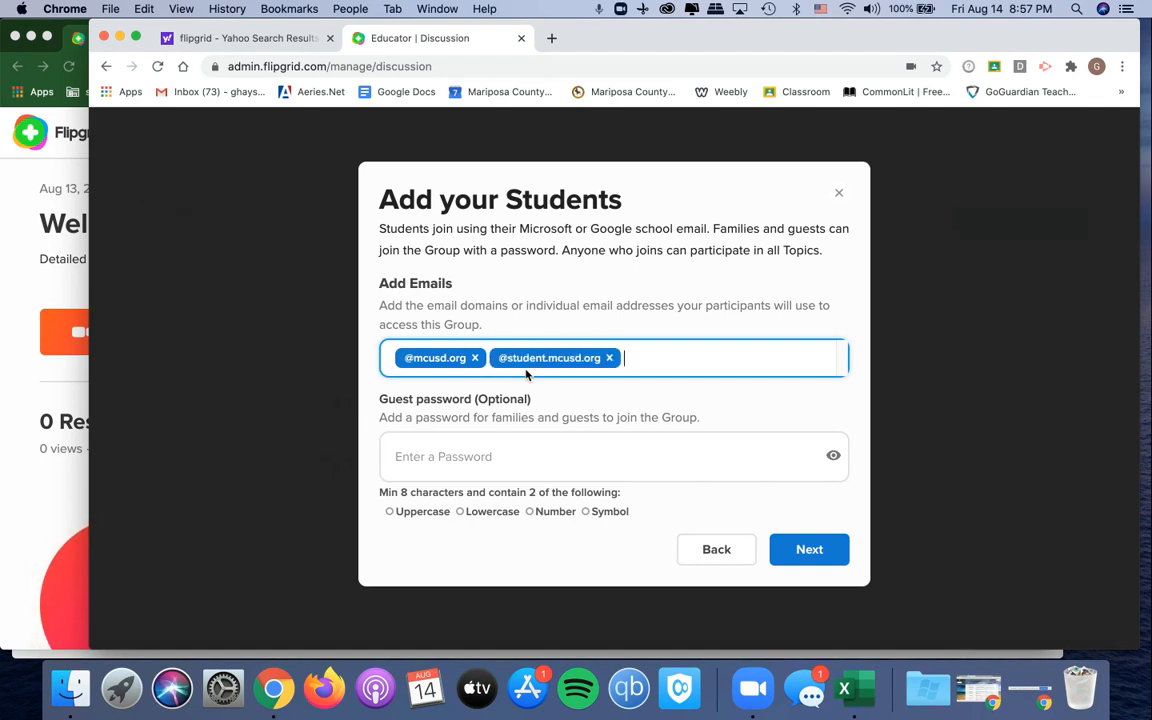
click(818, 551)
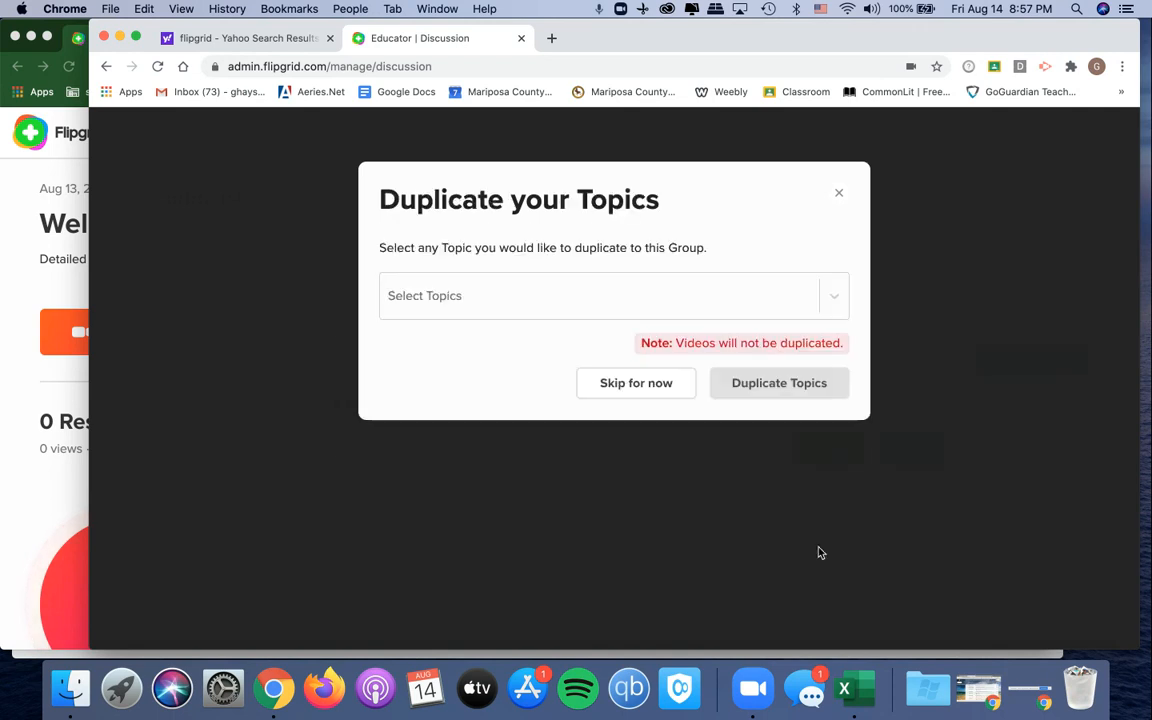
click(628, 280)
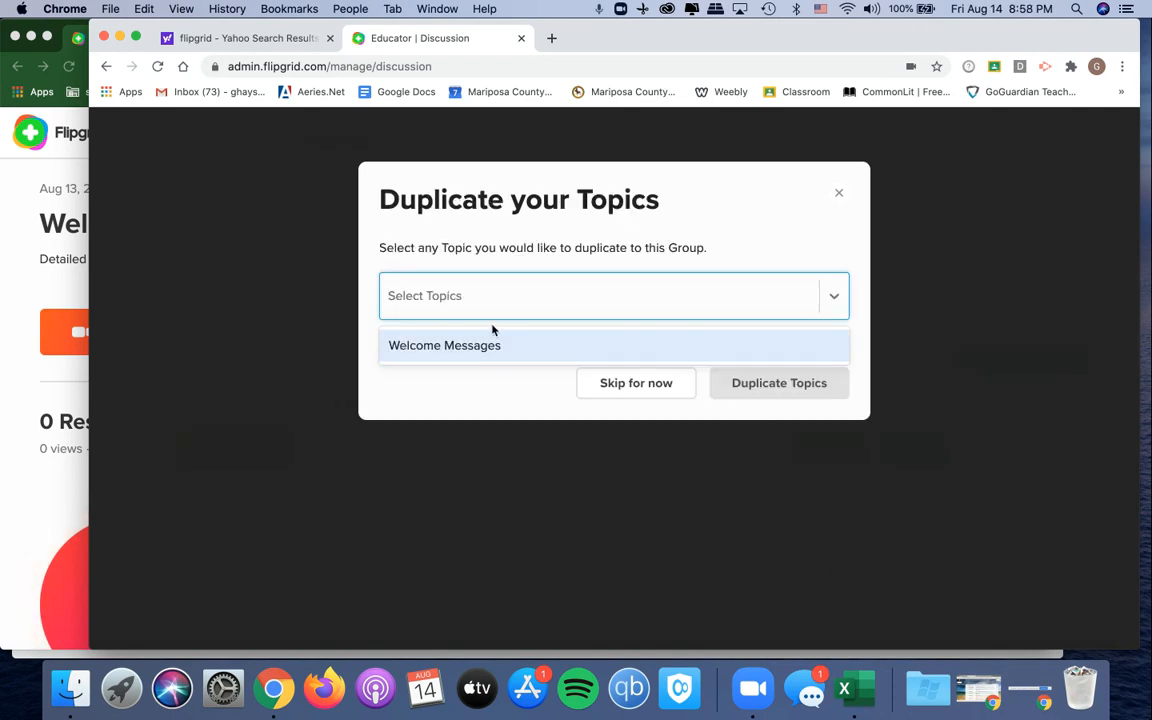
click(581, 342)
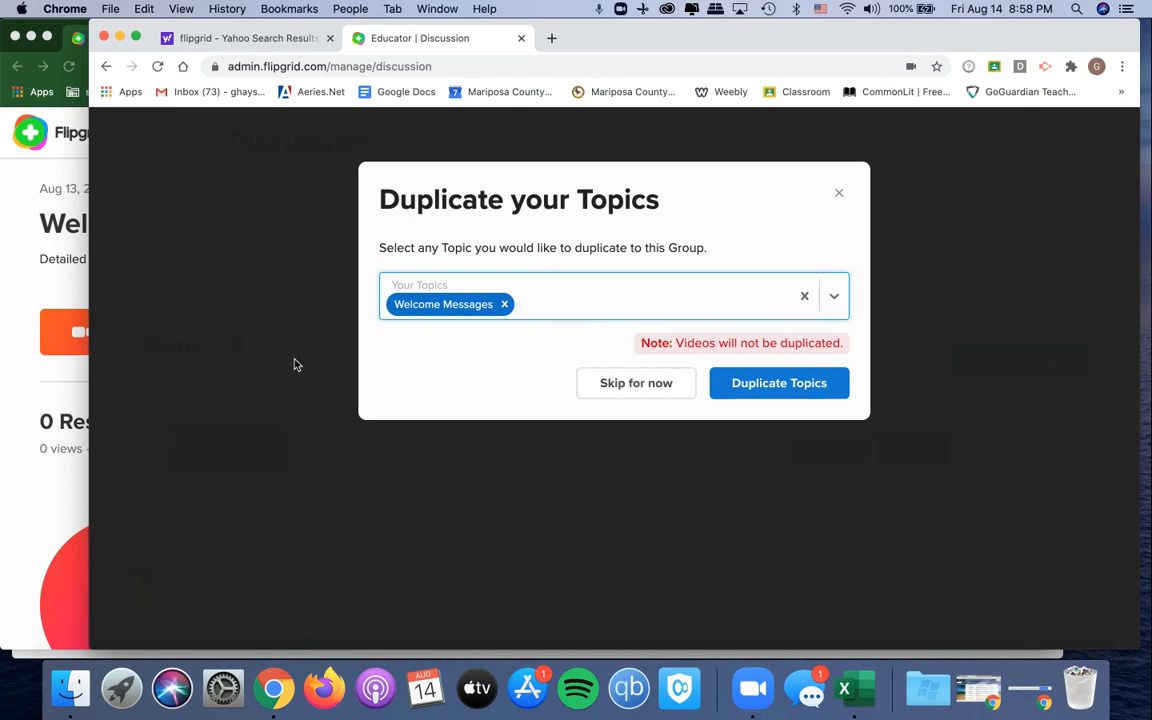
click(504, 304)
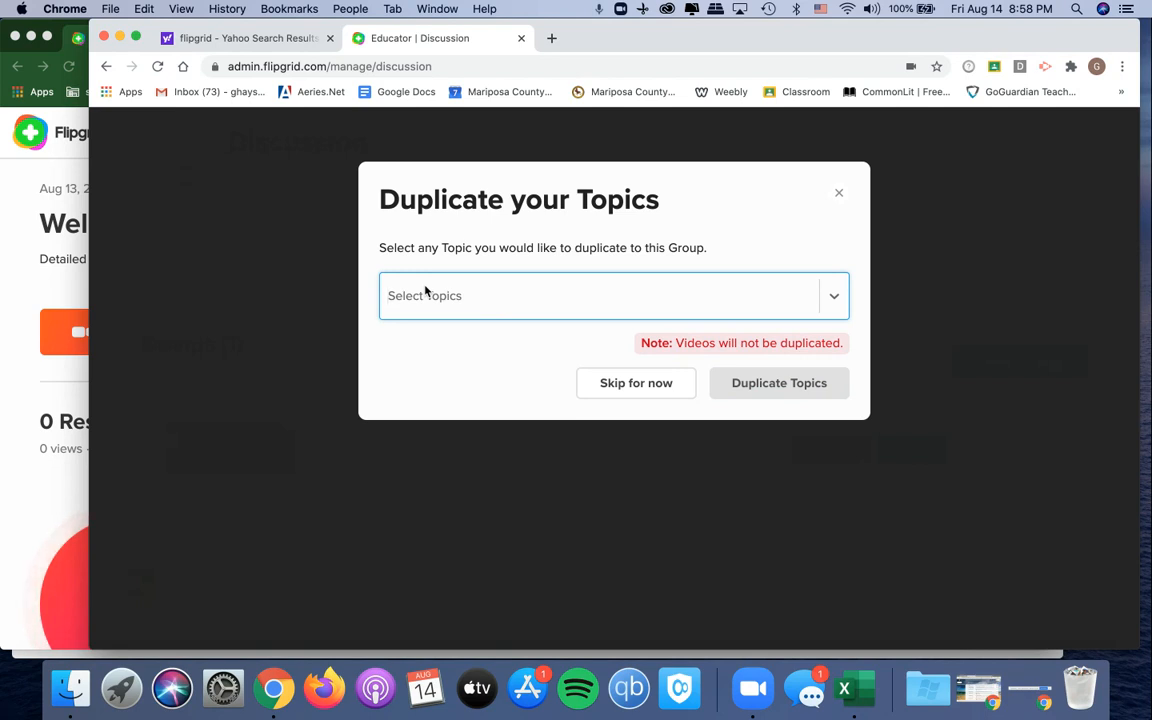
click(451, 303)
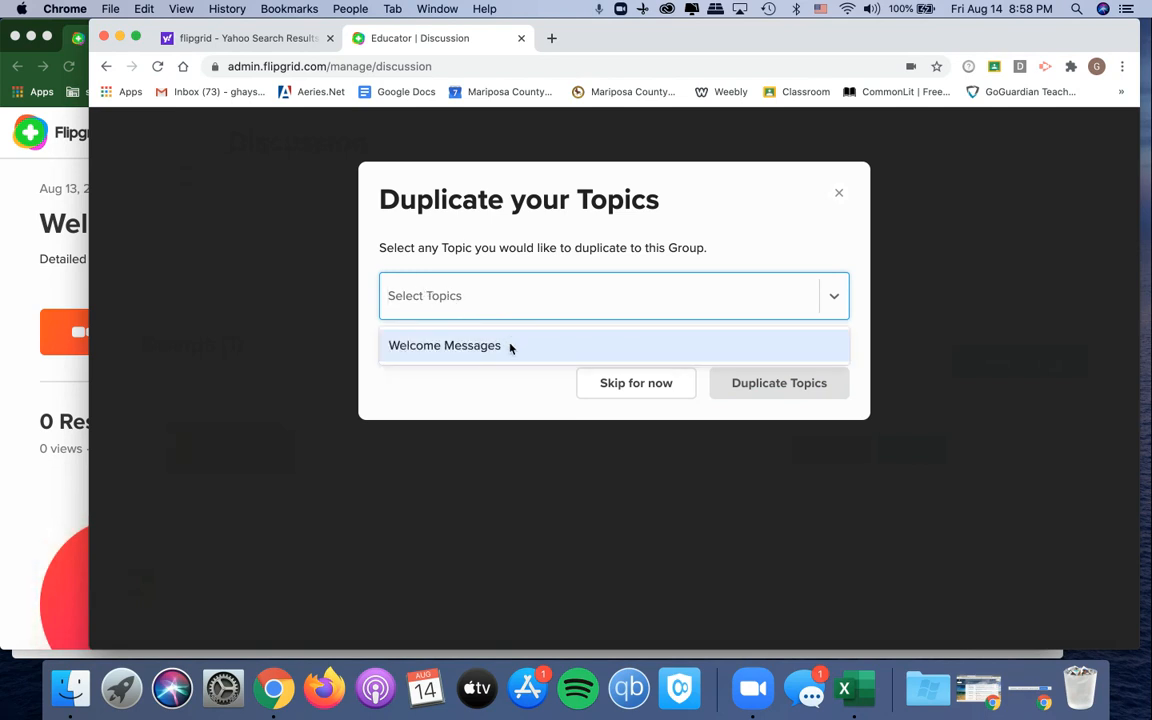
click(466, 401)
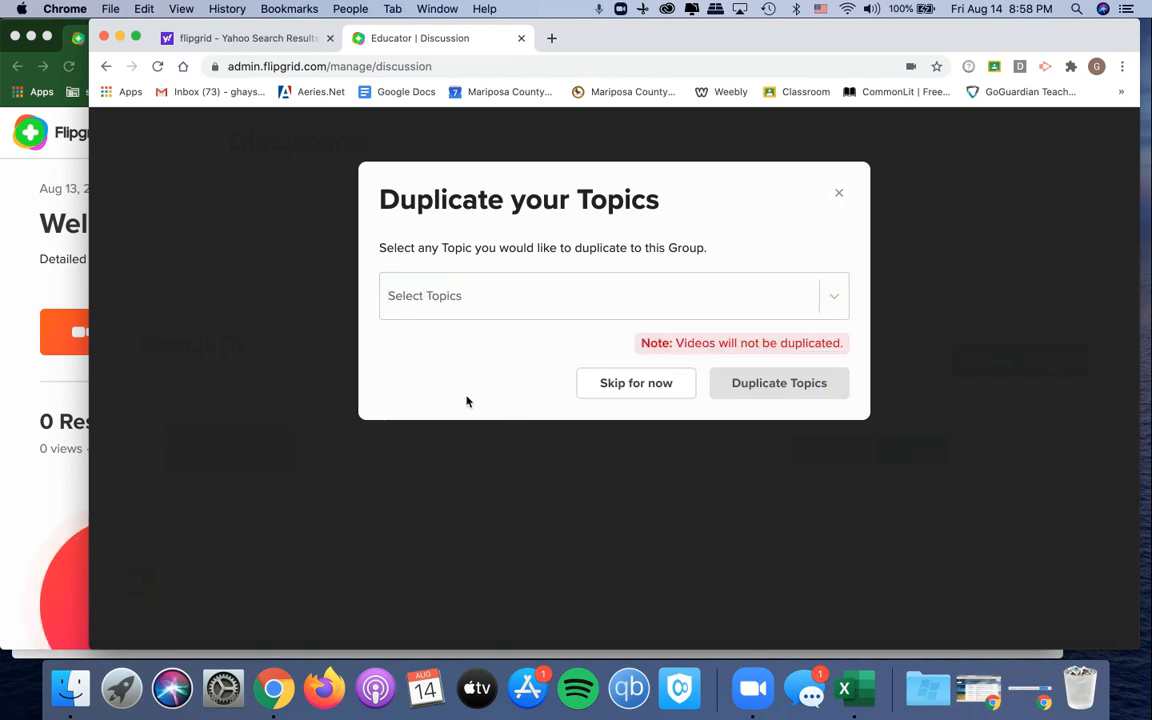
Skip duplicating topics into the new group and go to the group's page
click(640, 394)
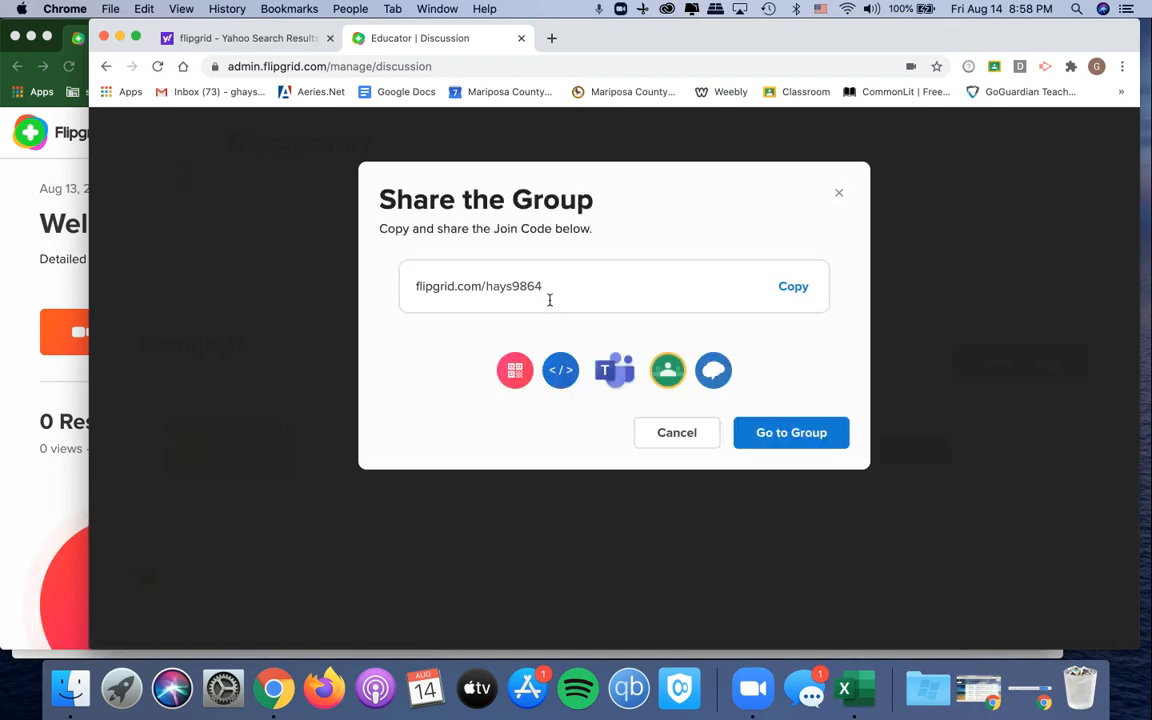
click(810, 440)
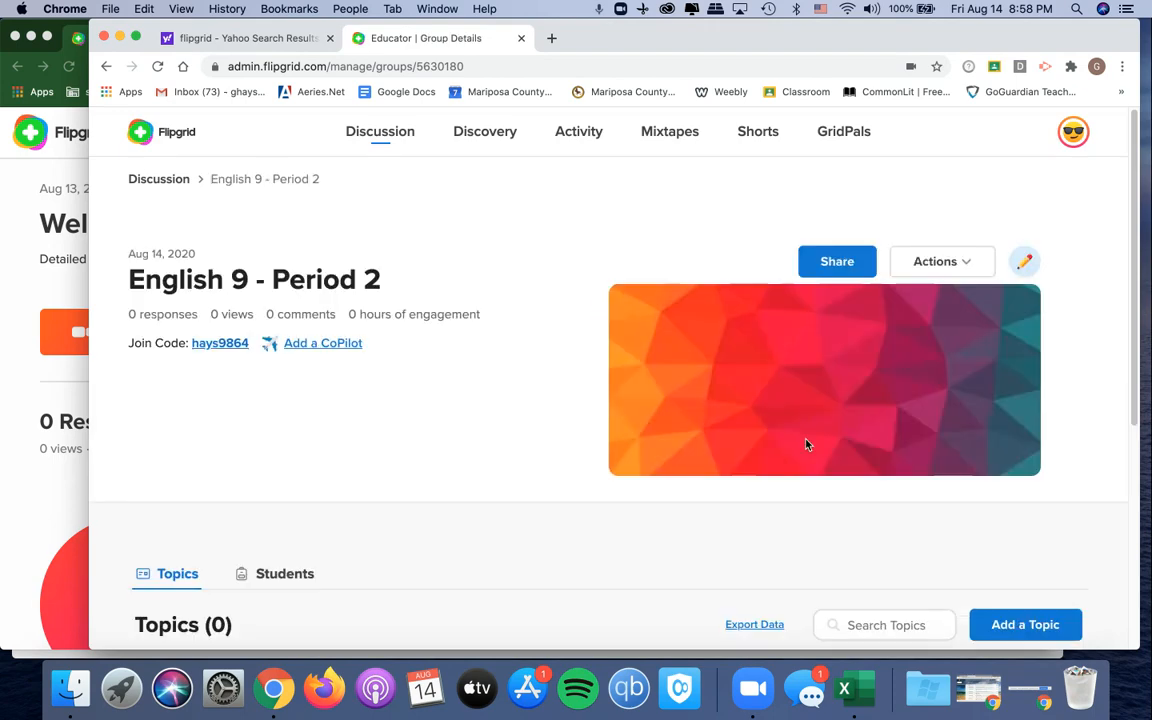
Examine the English 9 - Period 2 group page, including its topics section, and open its list of students
scroll(540, 415, down, 5)
scroll(520, 342, up, 5)
scroll(873, 340, down, 1)
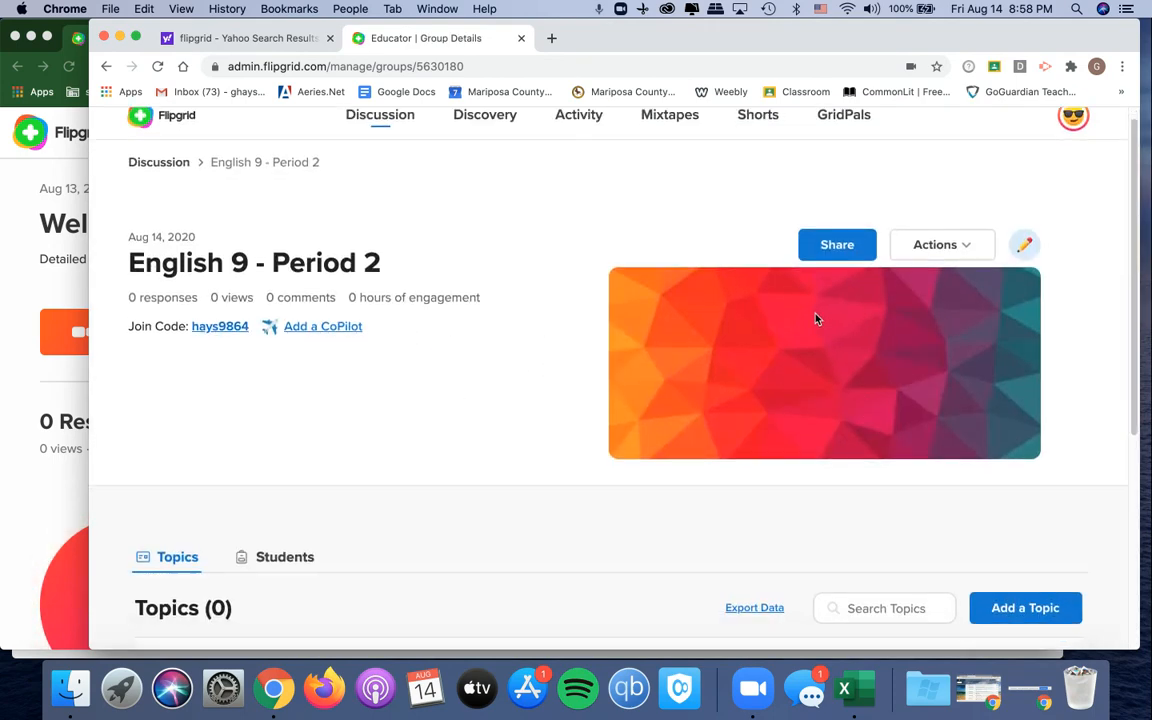
scroll(715, 363, down, 4)
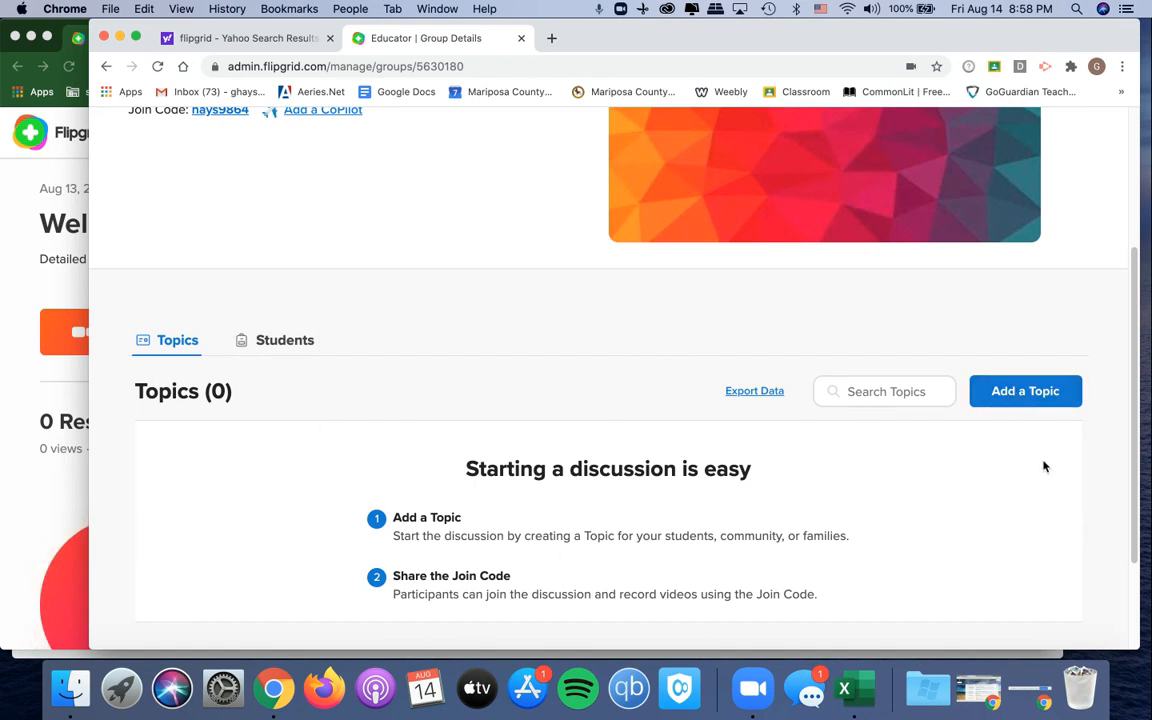
click(279, 342)
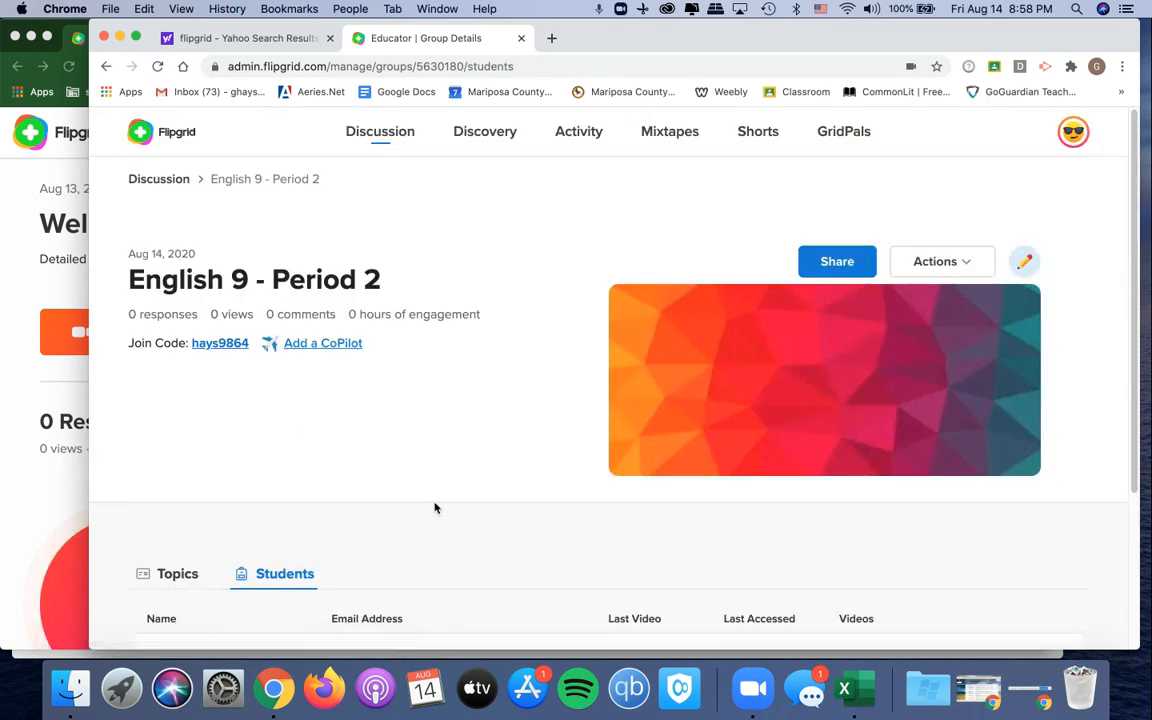
Check the student list of the English 9 - Period 2 group and return to the Discussion overview
scroll(435, 508, down, 4)
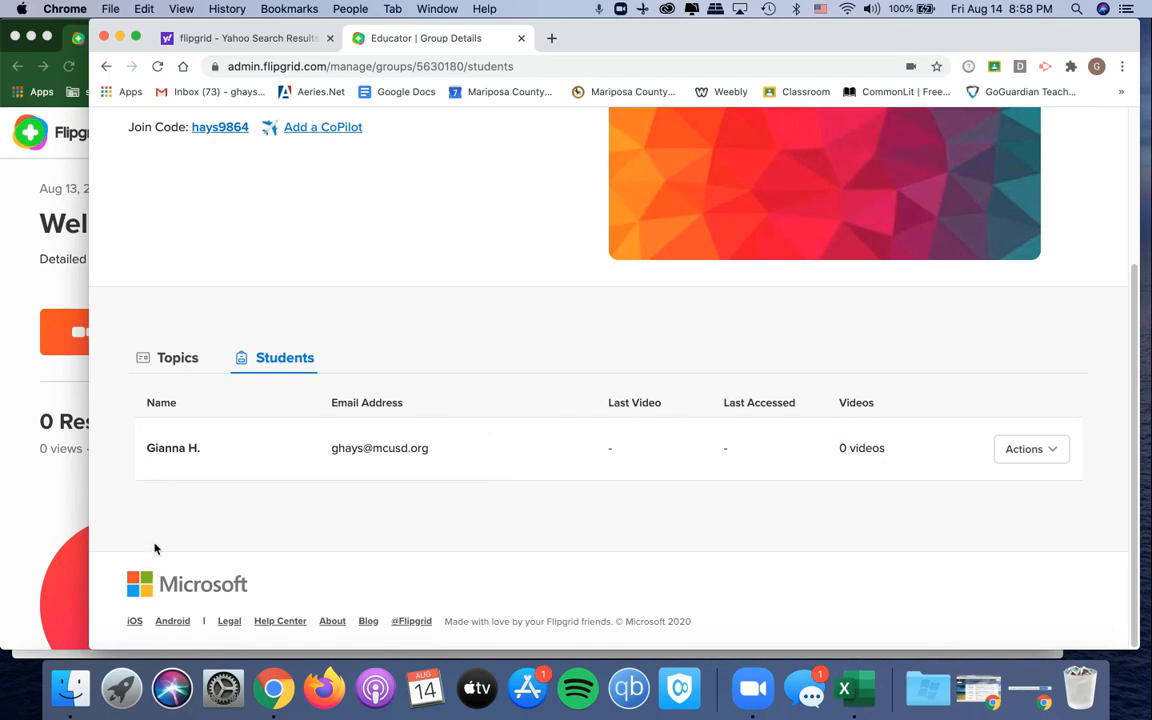
scroll(319, 355, up, 4)
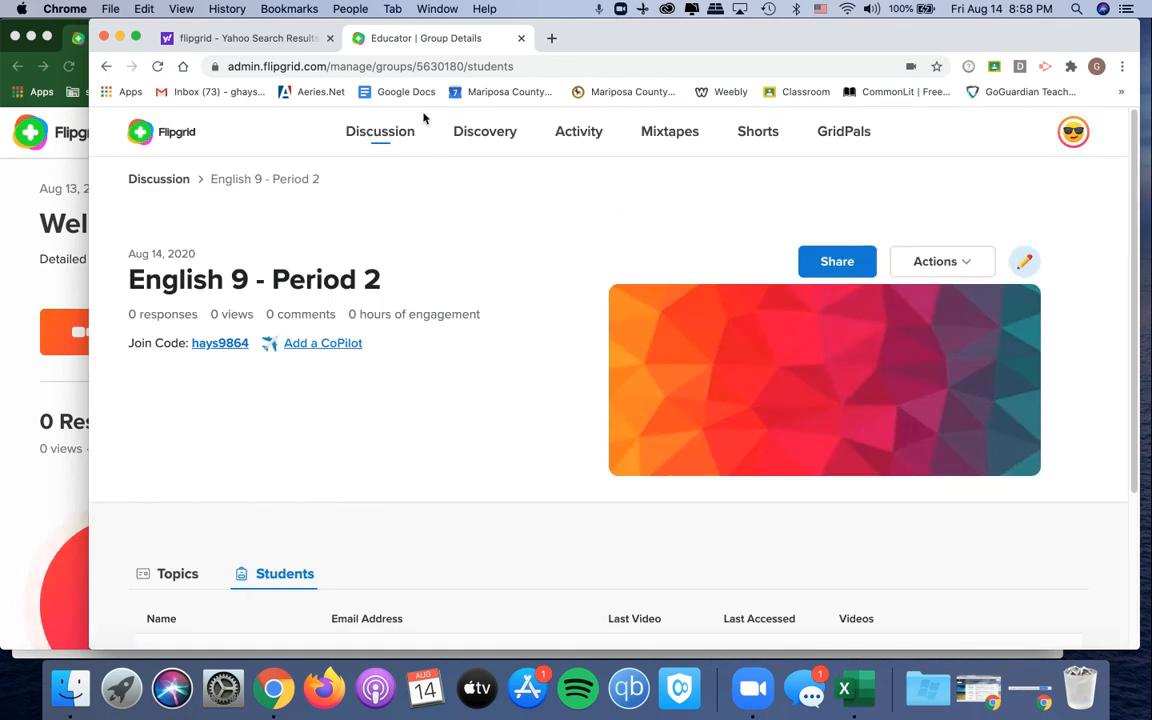
click(378, 135)
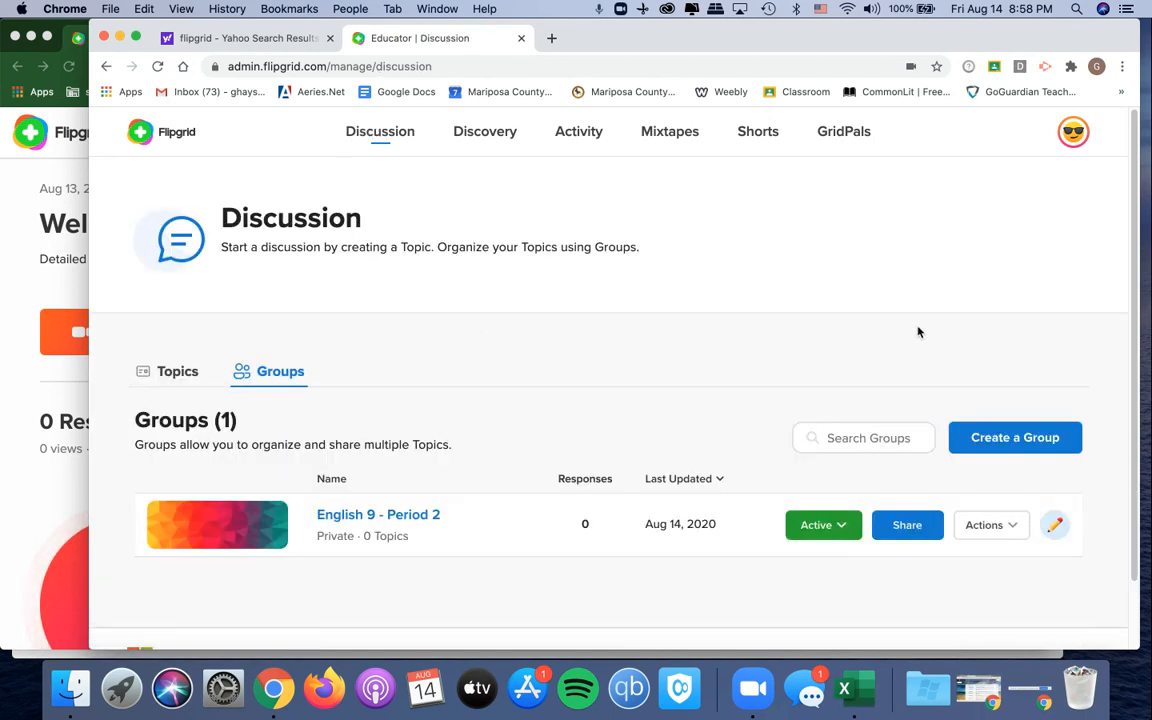
Start a new topic in the English 9 - Period 2 group and title it "Welcome Video and Intro"
scroll(488, 603, down, 2)
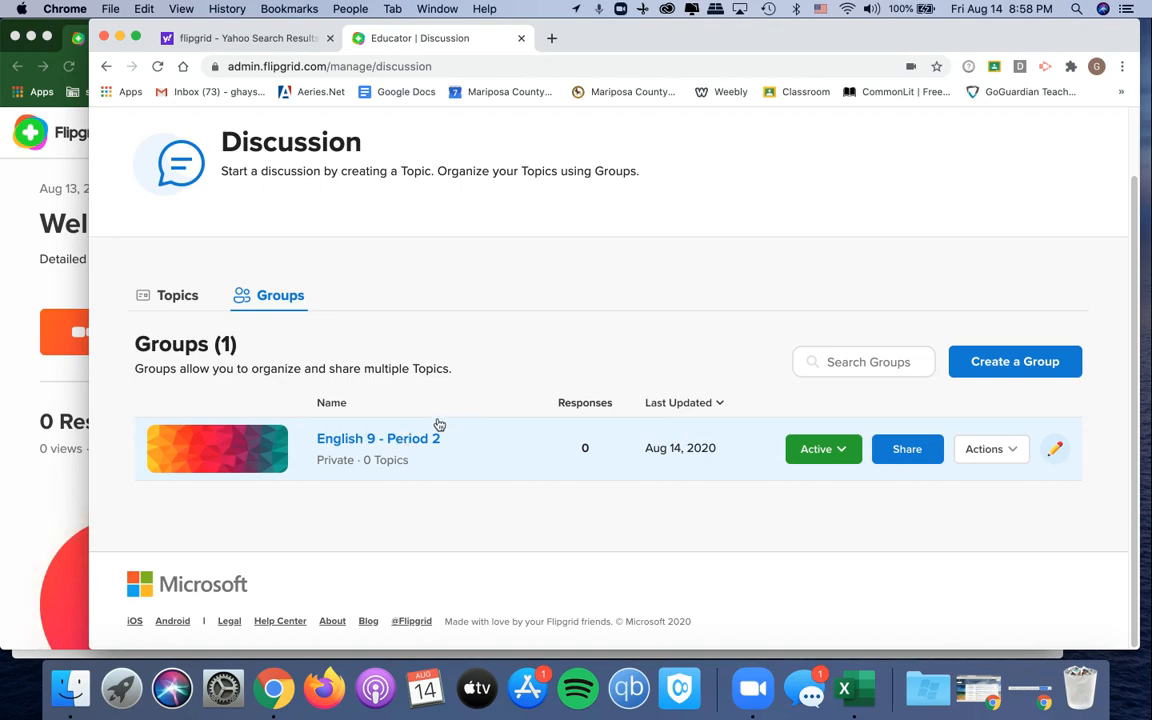
click(404, 442)
scroll(898, 390, down, 2)
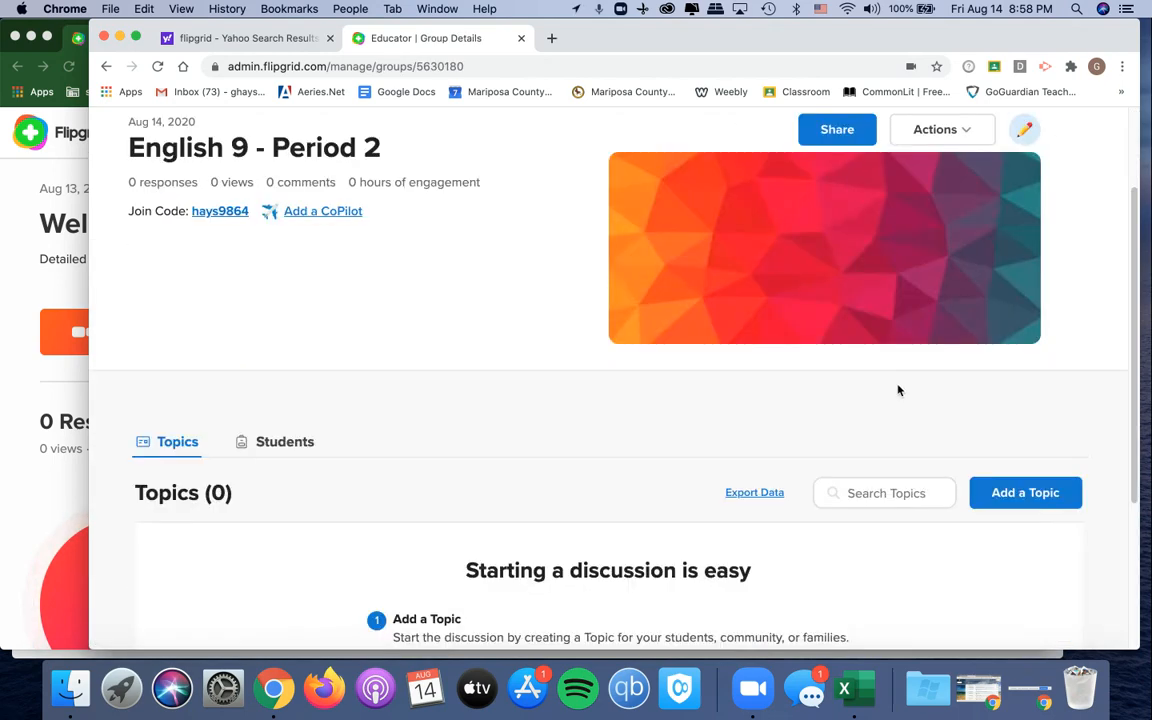
scroll(898, 390, down, 3)
click(1000, 378)
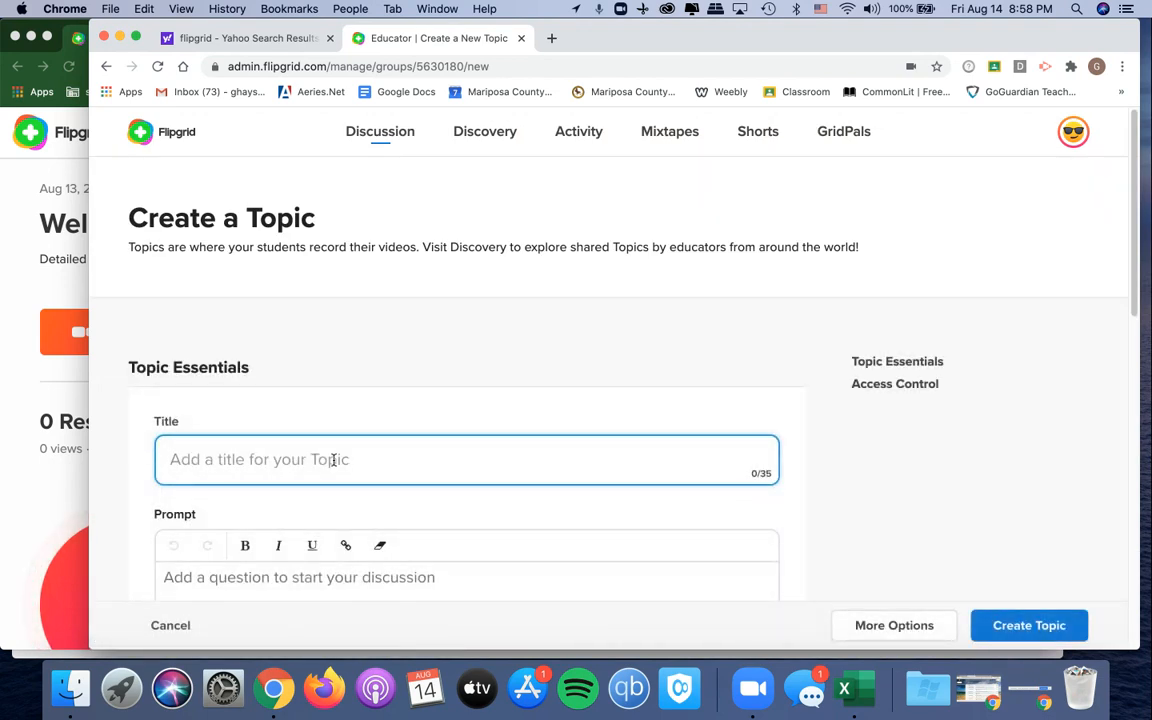
text(Welcome Video and Intro)
key(Tab)
key(Tab)
Enter the topic prompt "Teacher tell you what to do." and keep the recording time at 2 minutes
click(334, 285)
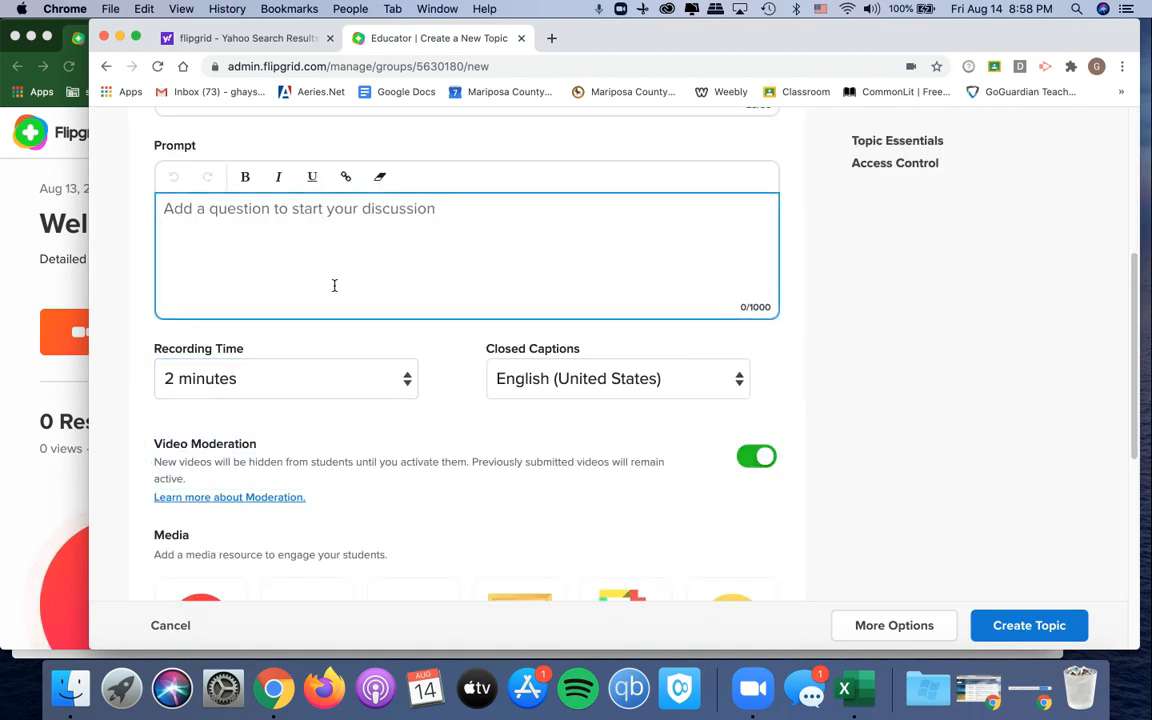
text(Teacher tell you what to do.)
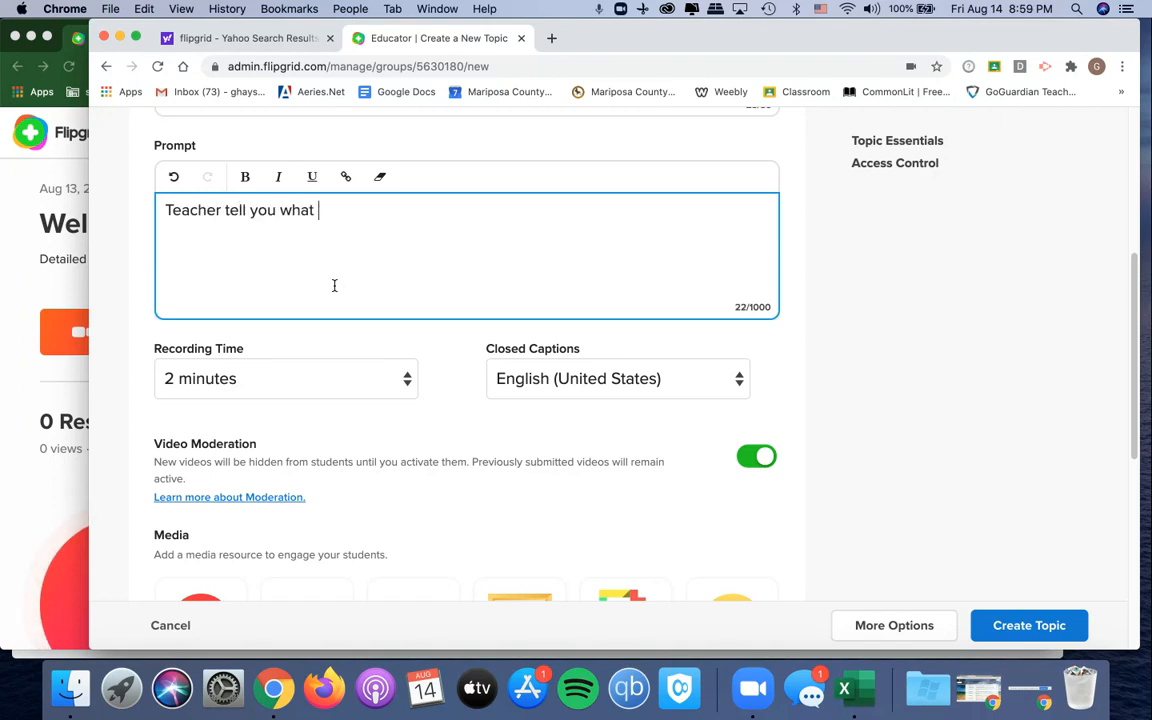
click(401, 390)
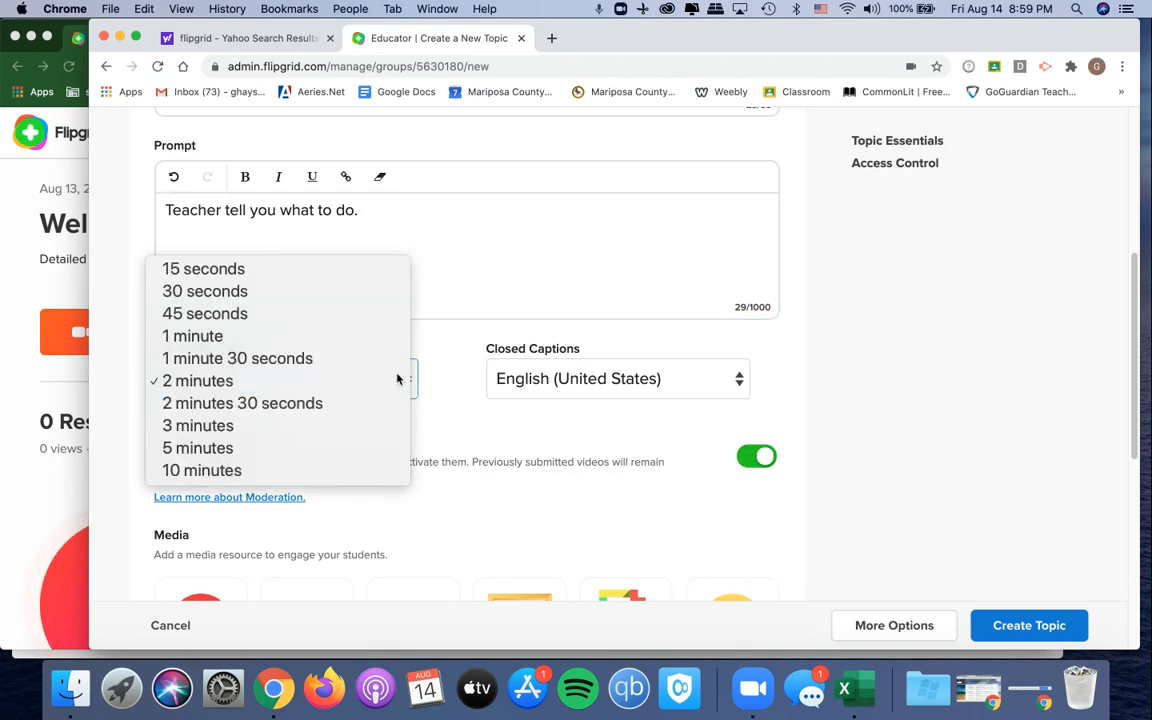
click(398, 378)
Create the topic without media or custom access, and copy its share link before finishing
scroll(699, 489, down, 5)
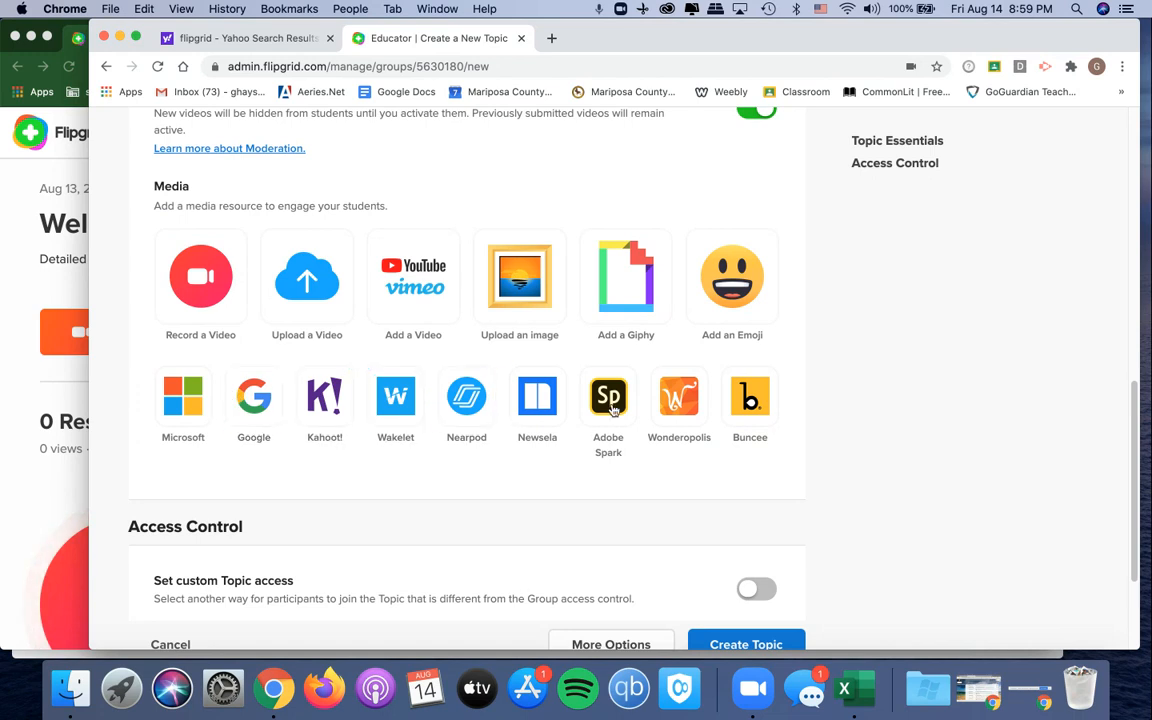
scroll(689, 400, down, 4)
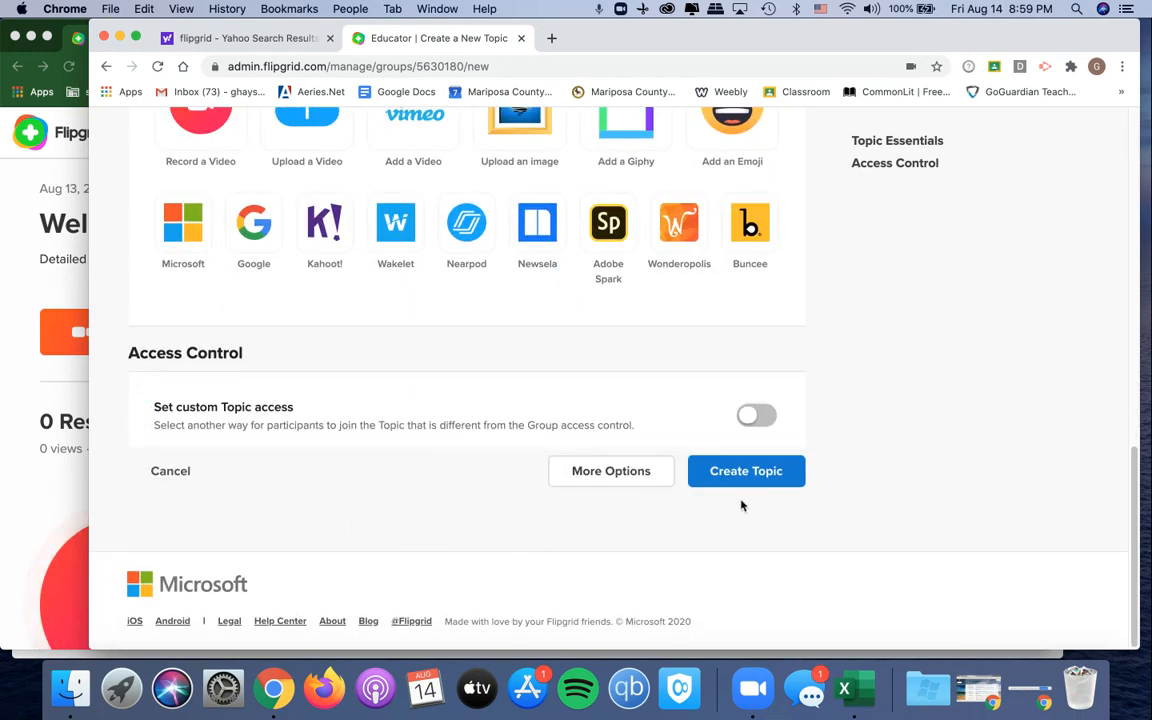
click(757, 479)
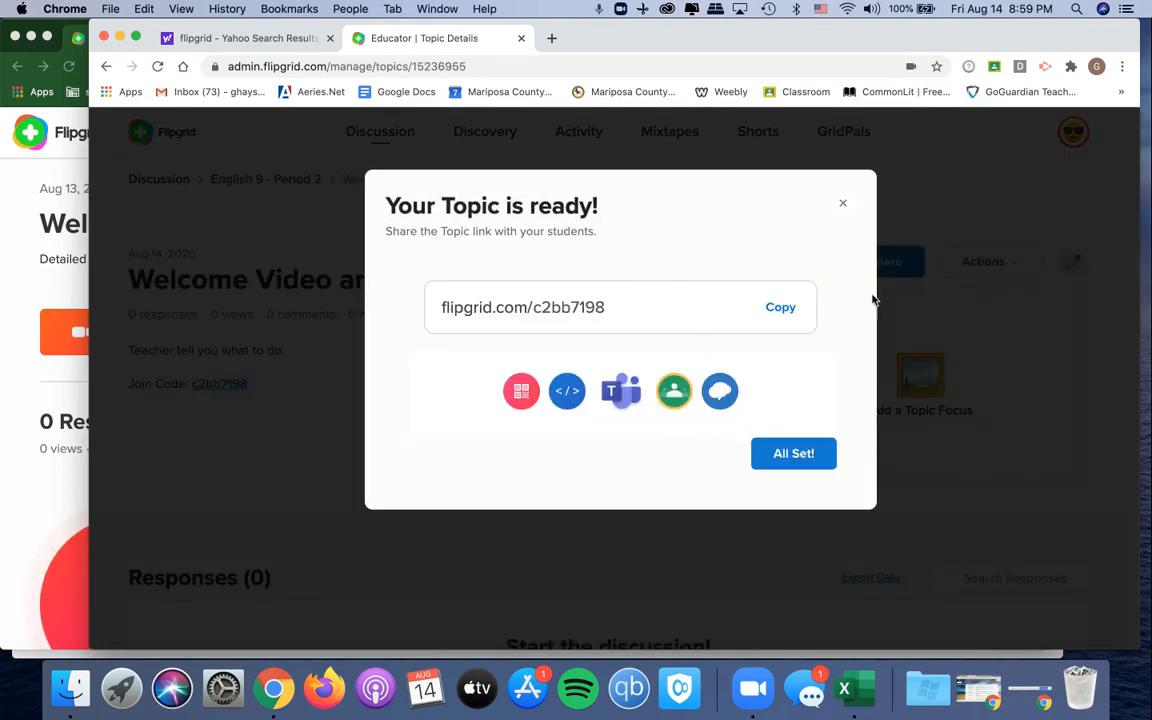
click(771, 312)
click(818, 468)
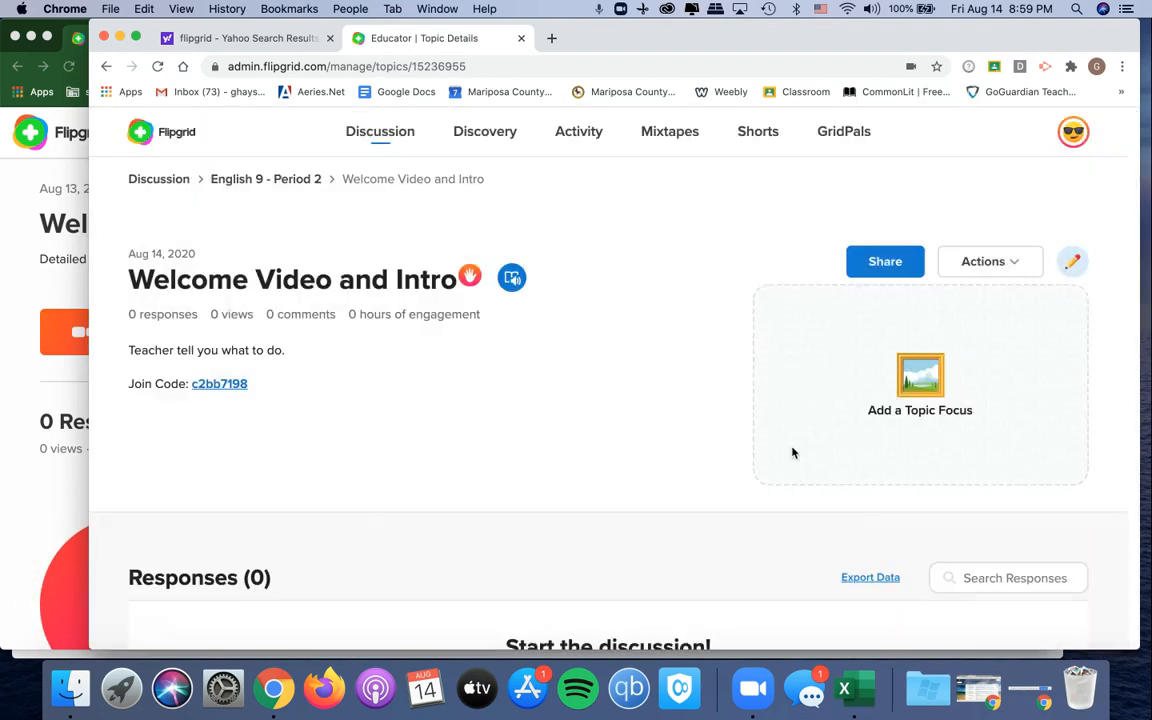
Look over the new topic's page and return to the topic list of the English 9 - Period 2 group
scroll(510, 415, down, 3)
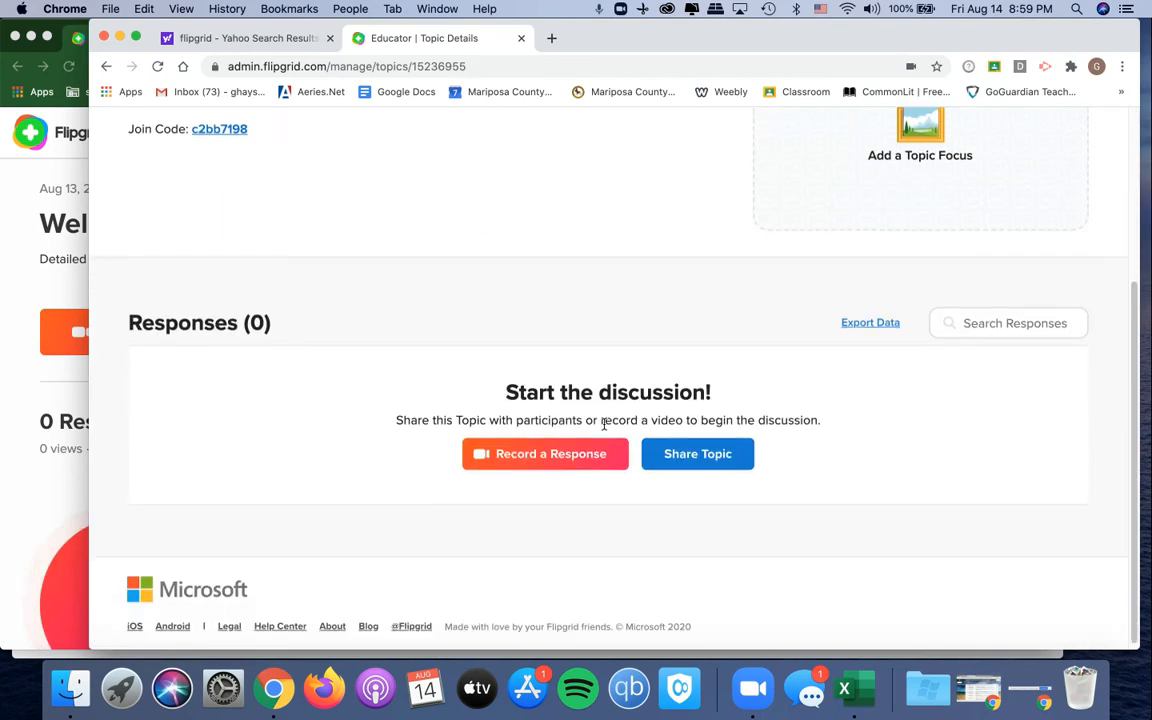
scroll(377, 365, up, 5)
click(380, 131)
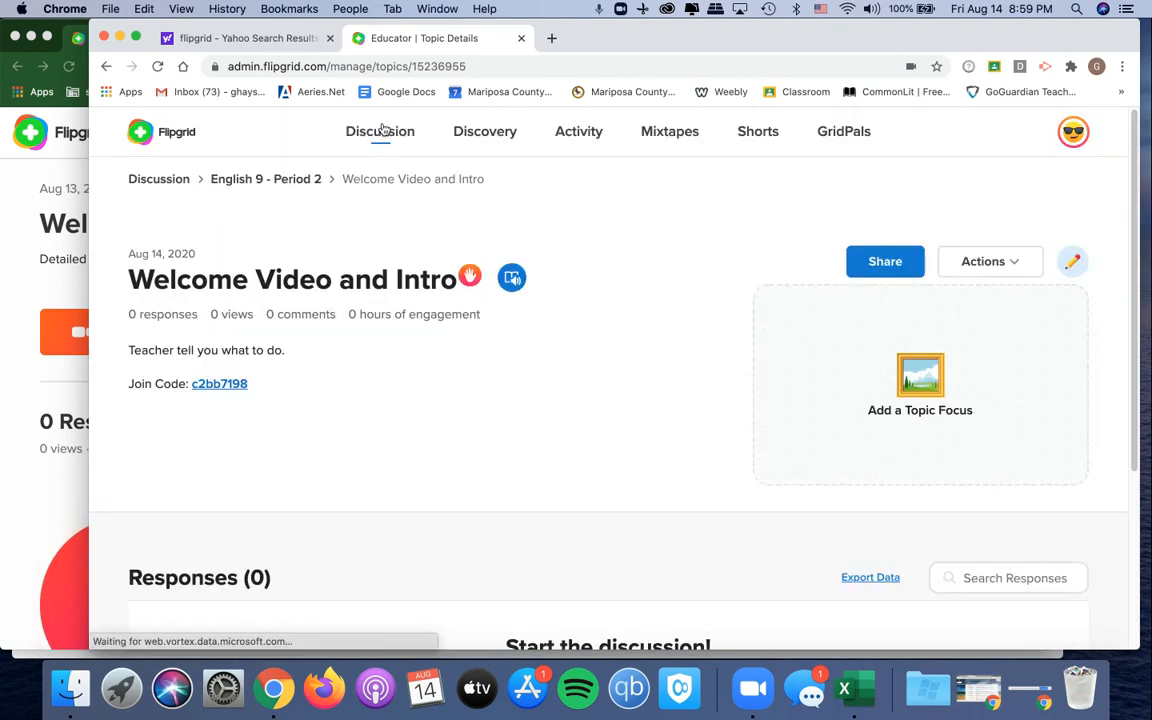
scroll(481, 283, down, 3)
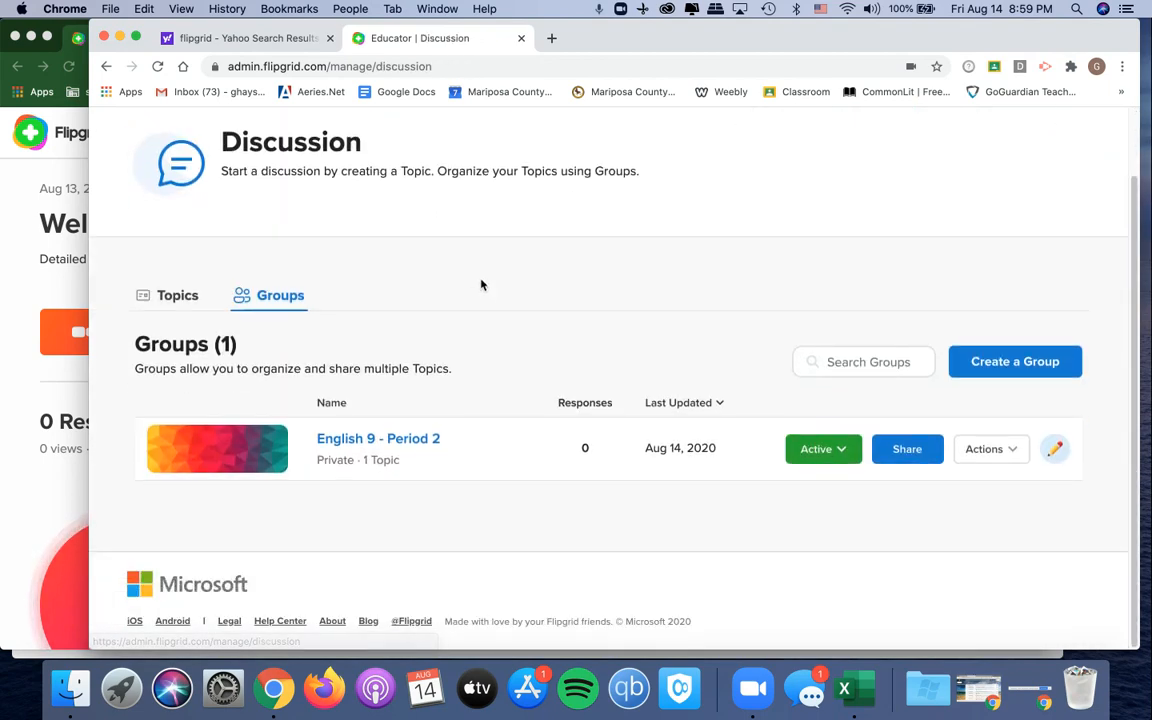
click(378, 438)
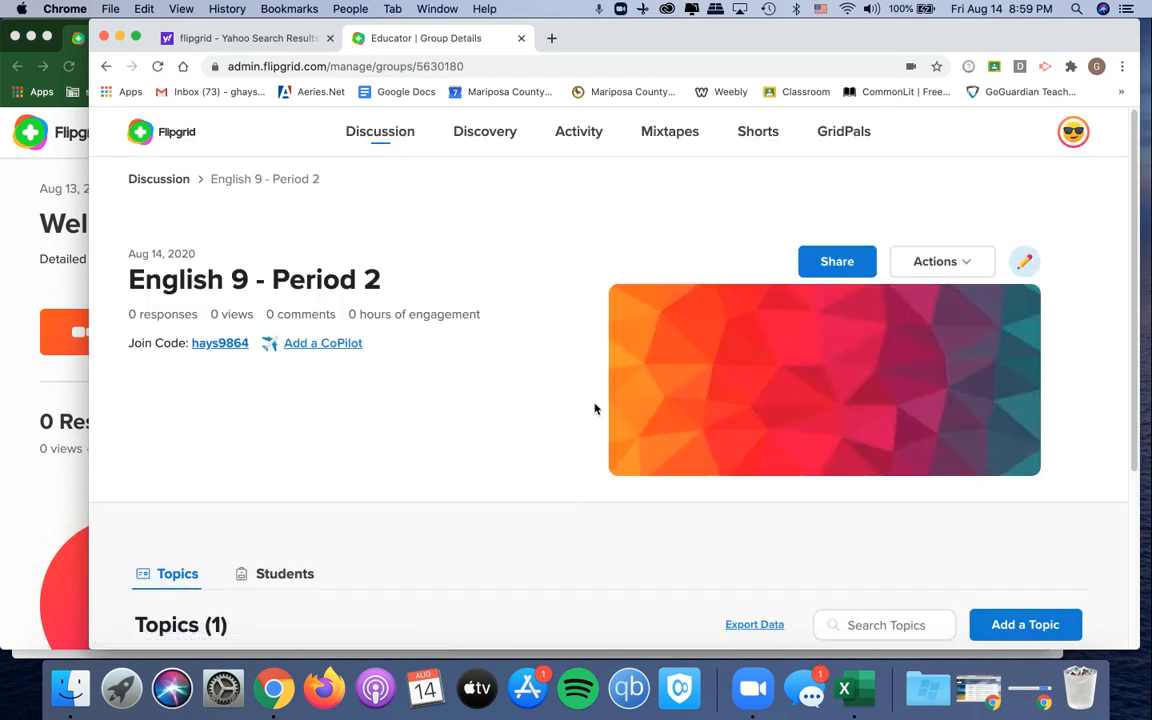
scroll(594, 408, down, 3)
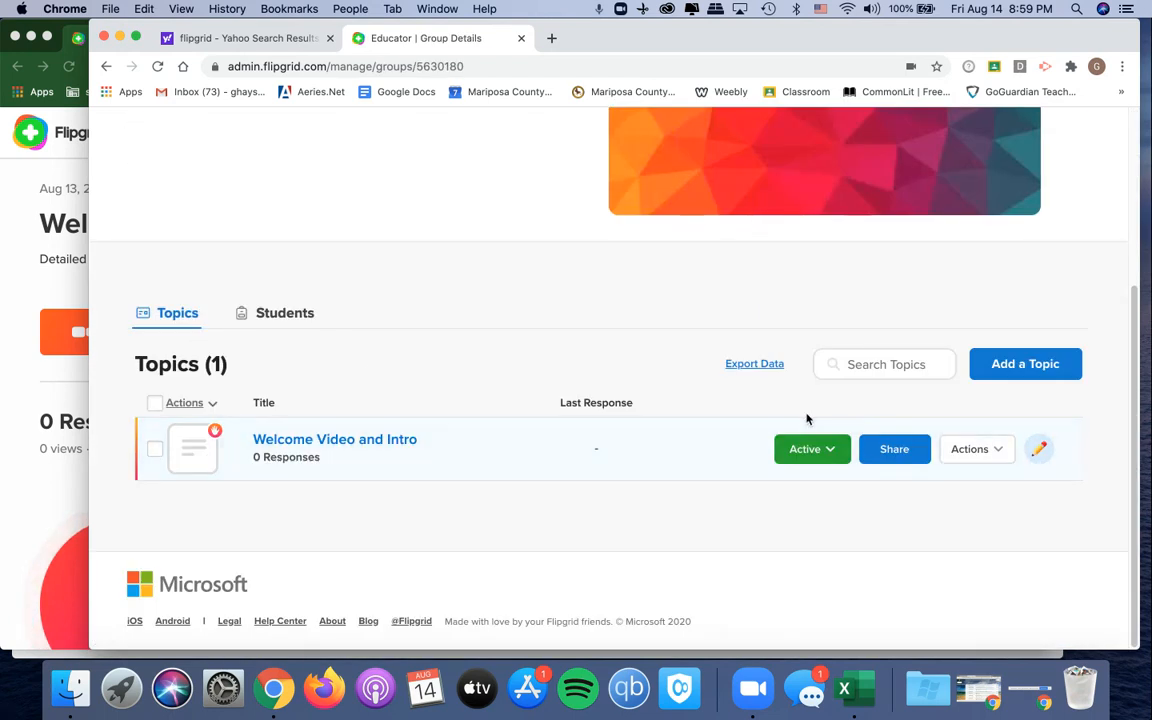
Copy the join link of the Welcome Video and Intro topic and view the actions available for it
click(898, 453)
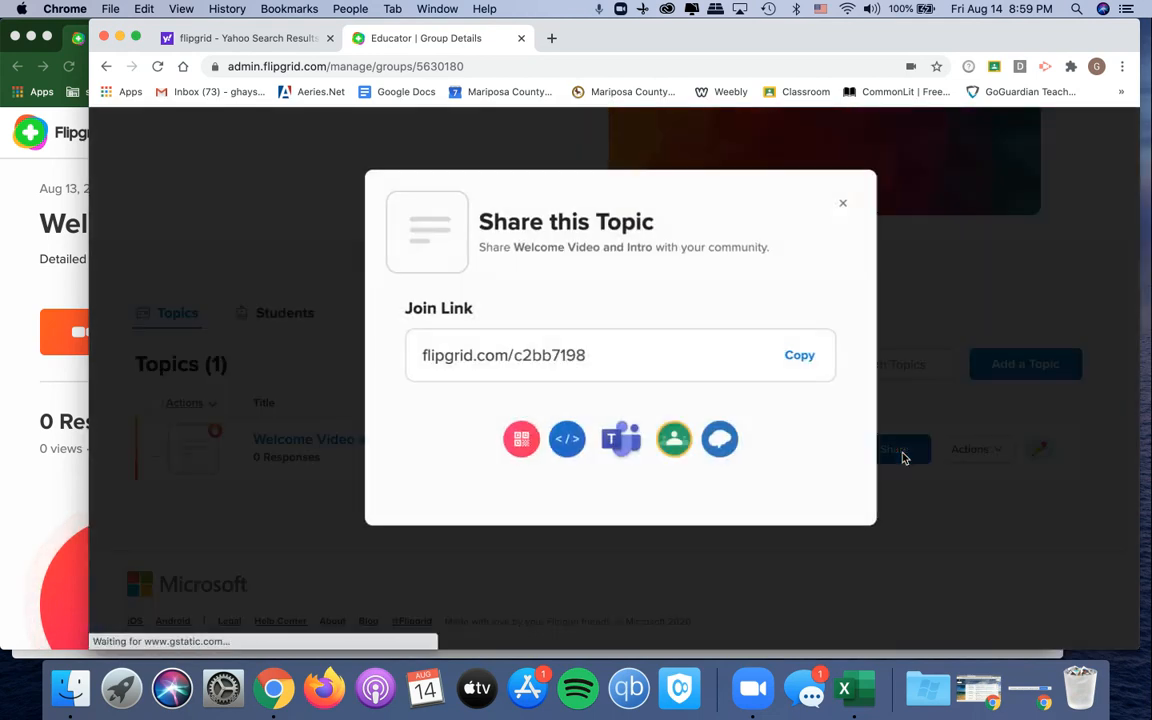
click(807, 358)
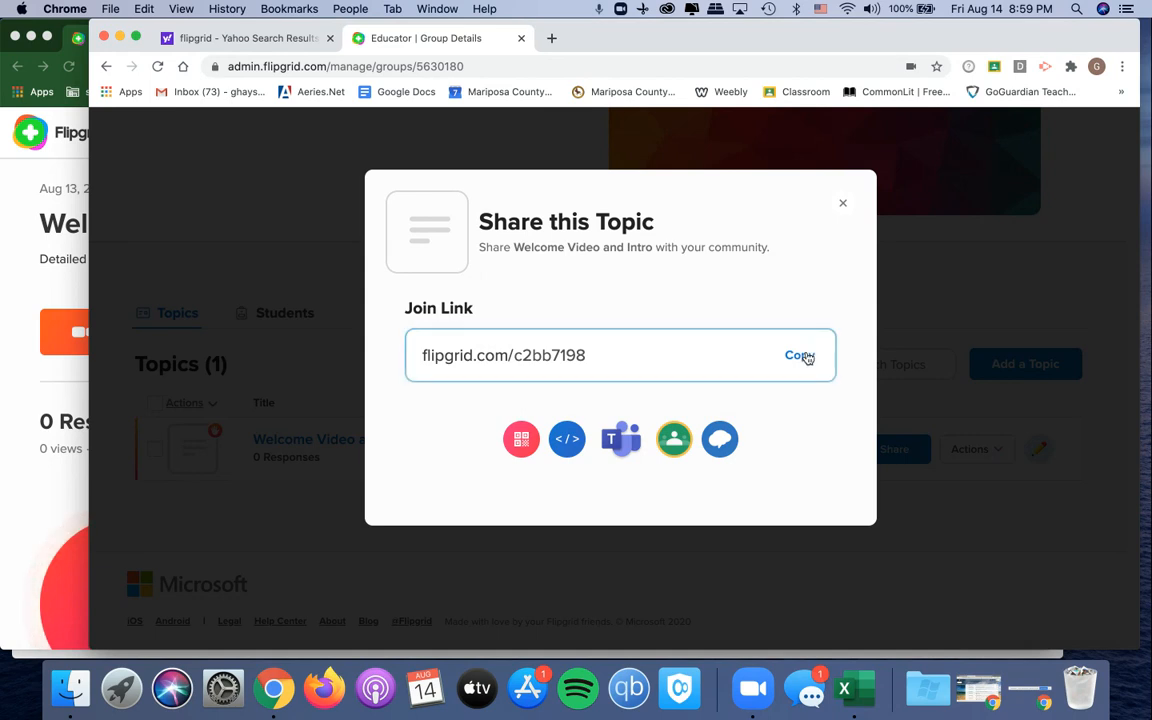
click(841, 204)
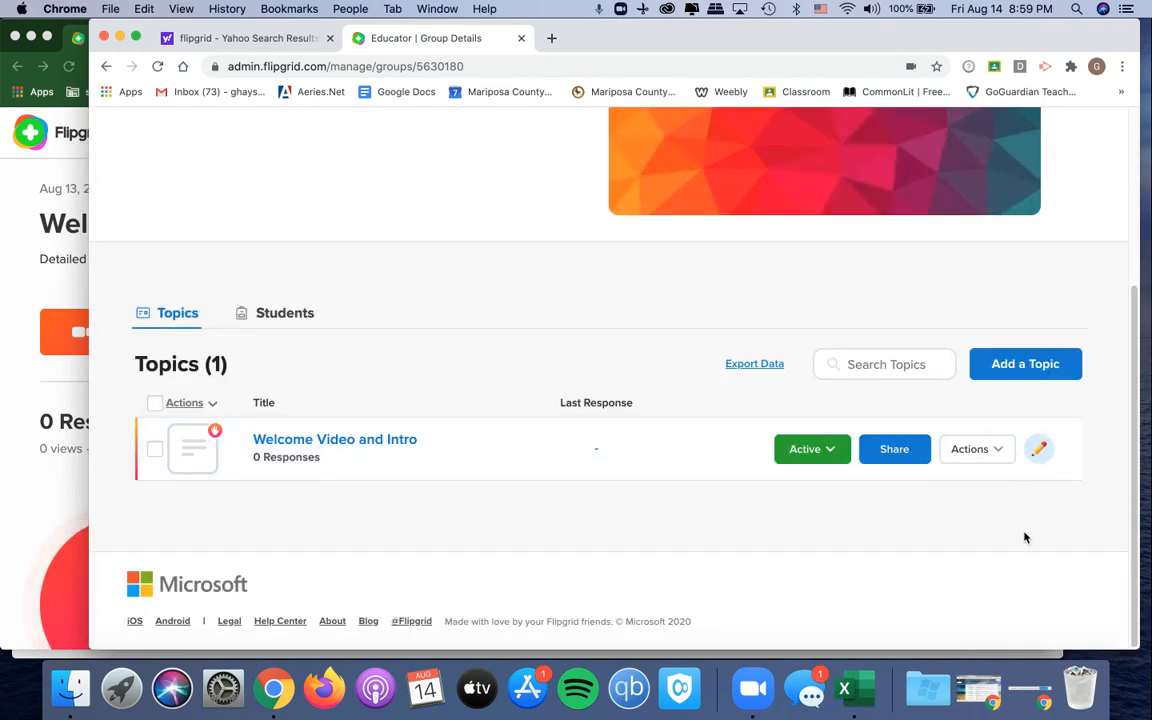
click(996, 451)
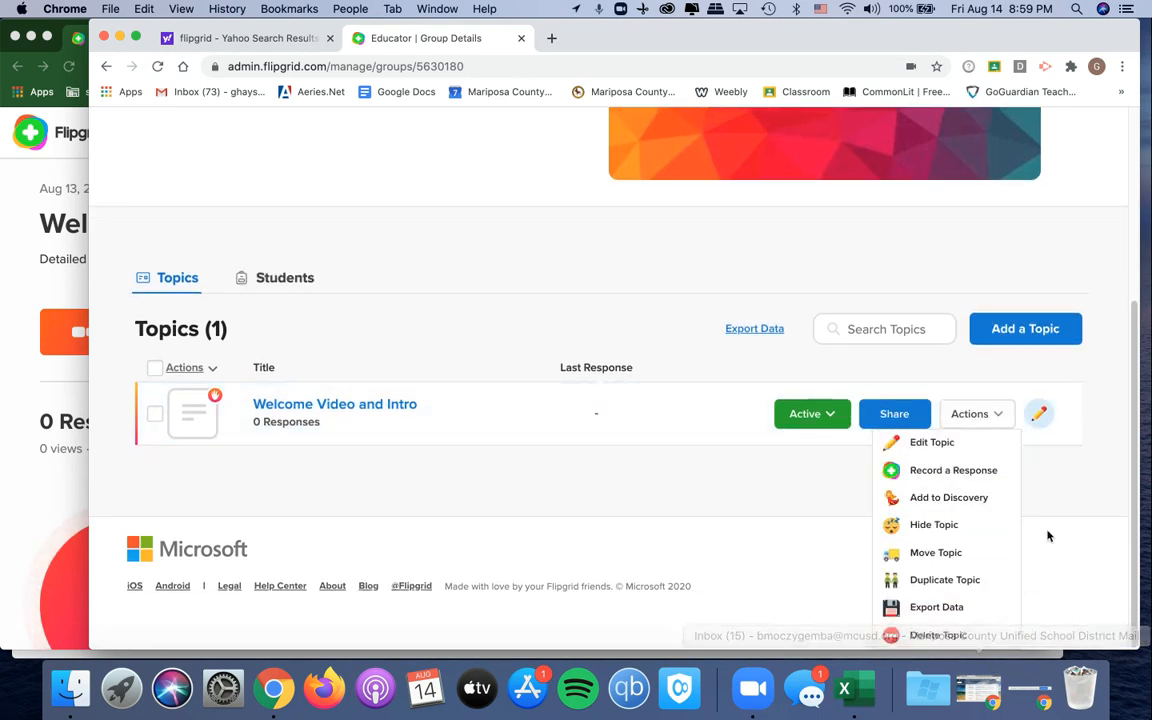
click(1062, 501)
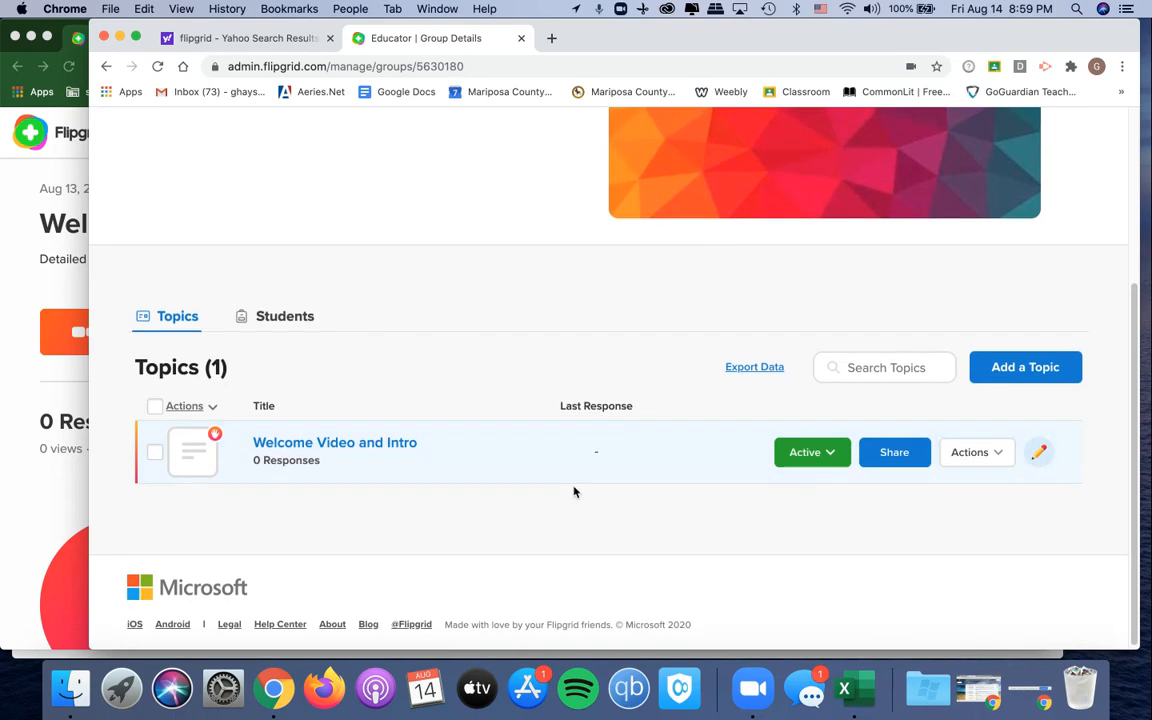
View the CoPilot invitation form for the English 9 - Period 2 group and close it without inviting anyone
scroll(574, 491, up, 5)
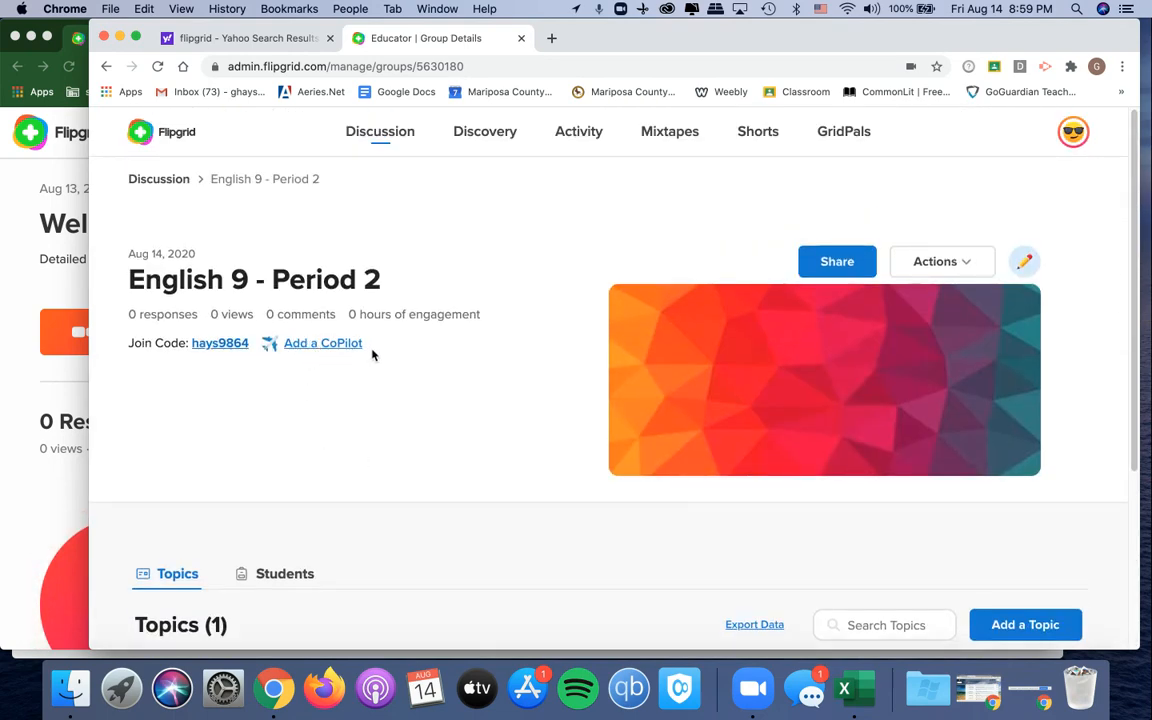
click(350, 343)
click(506, 350)
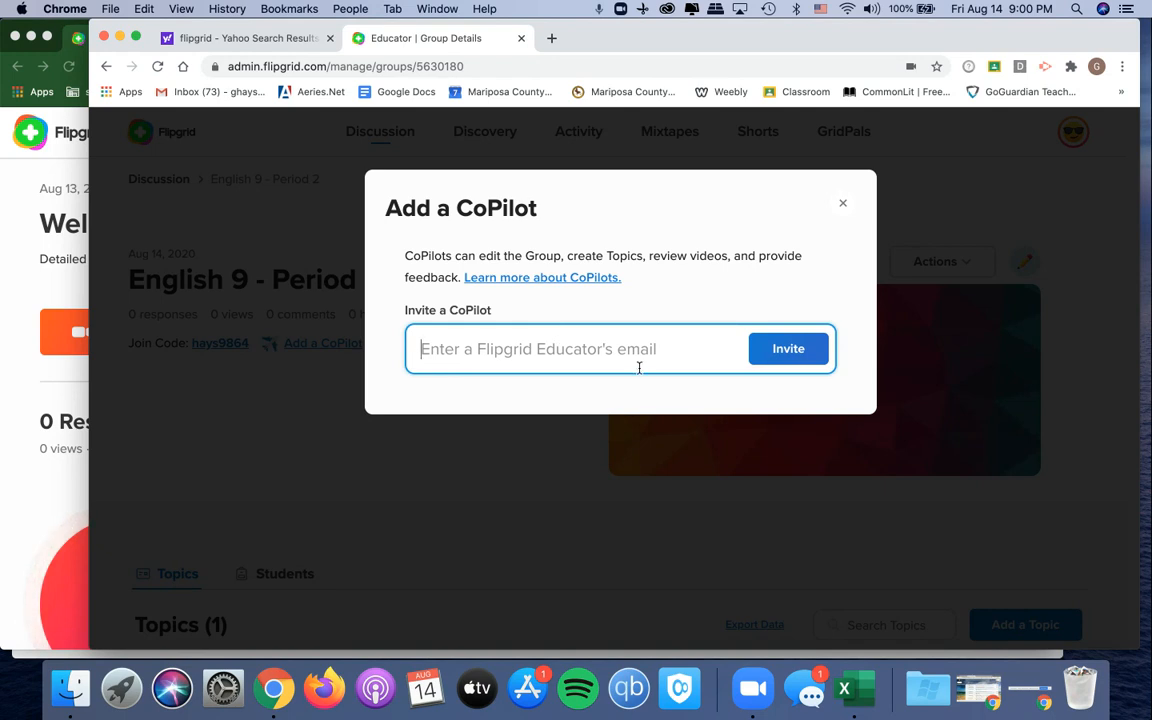
click(843, 205)
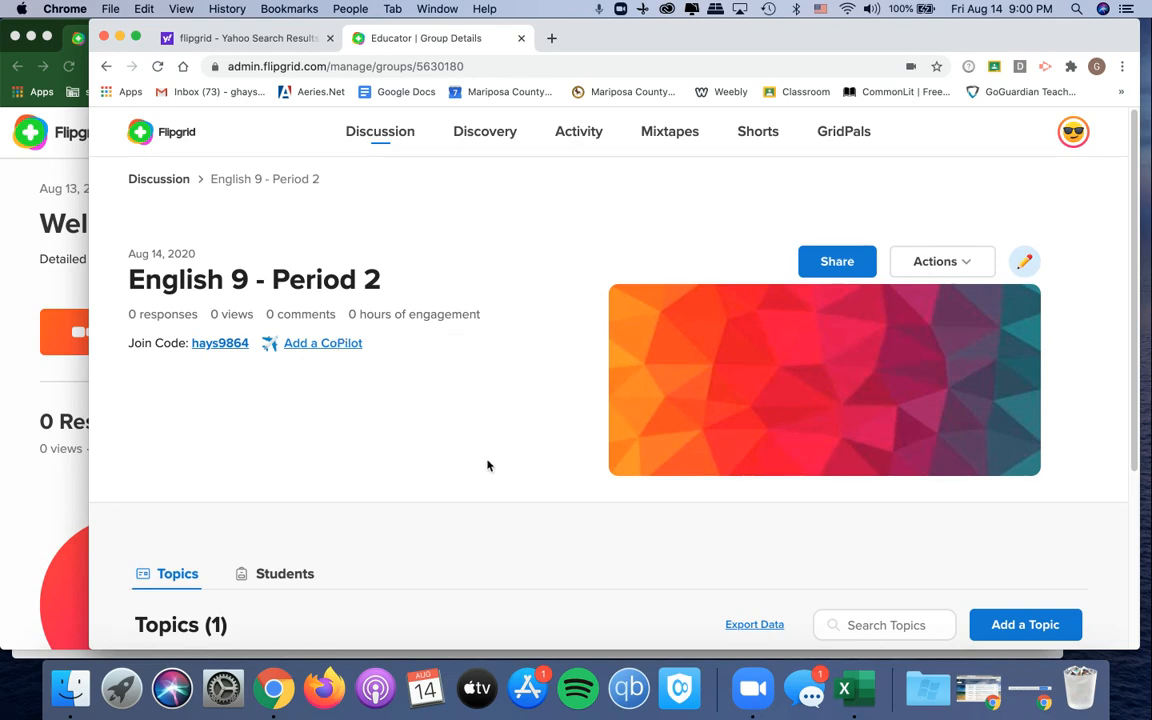
Review the group's topics and switch to the other Chrome window with the empty Google new tab
scroll(488, 465, down, 5)
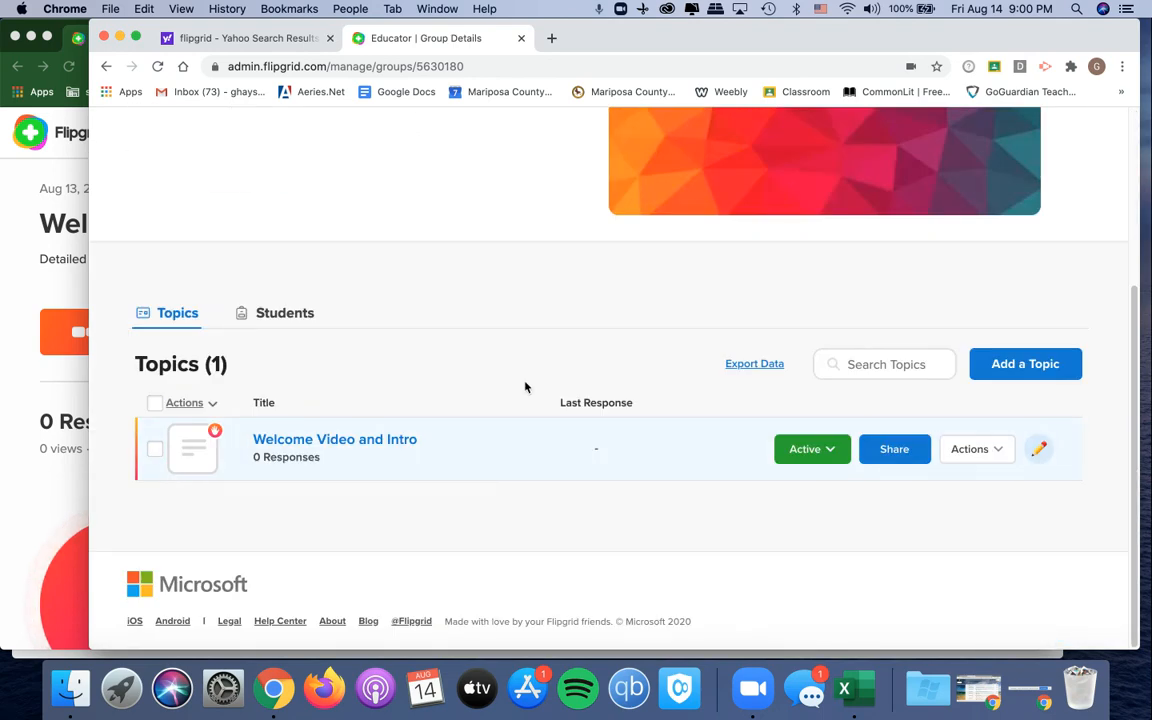
scroll(530, 345, up, 5)
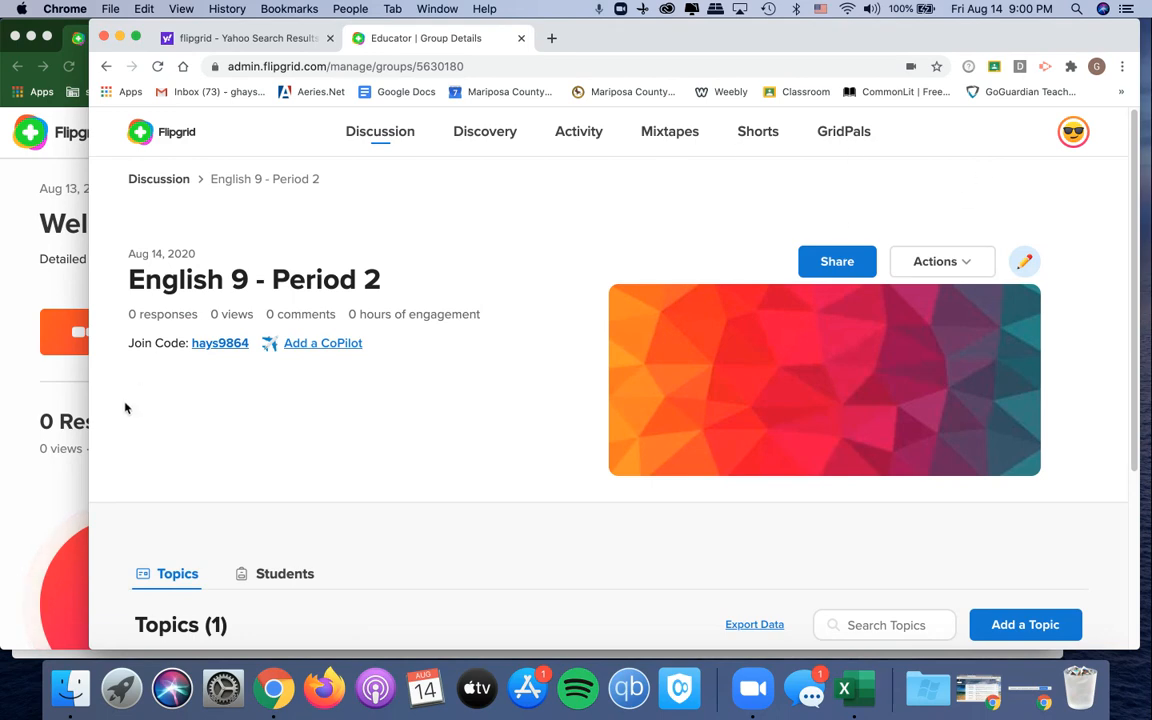
key(ctrl+Up)
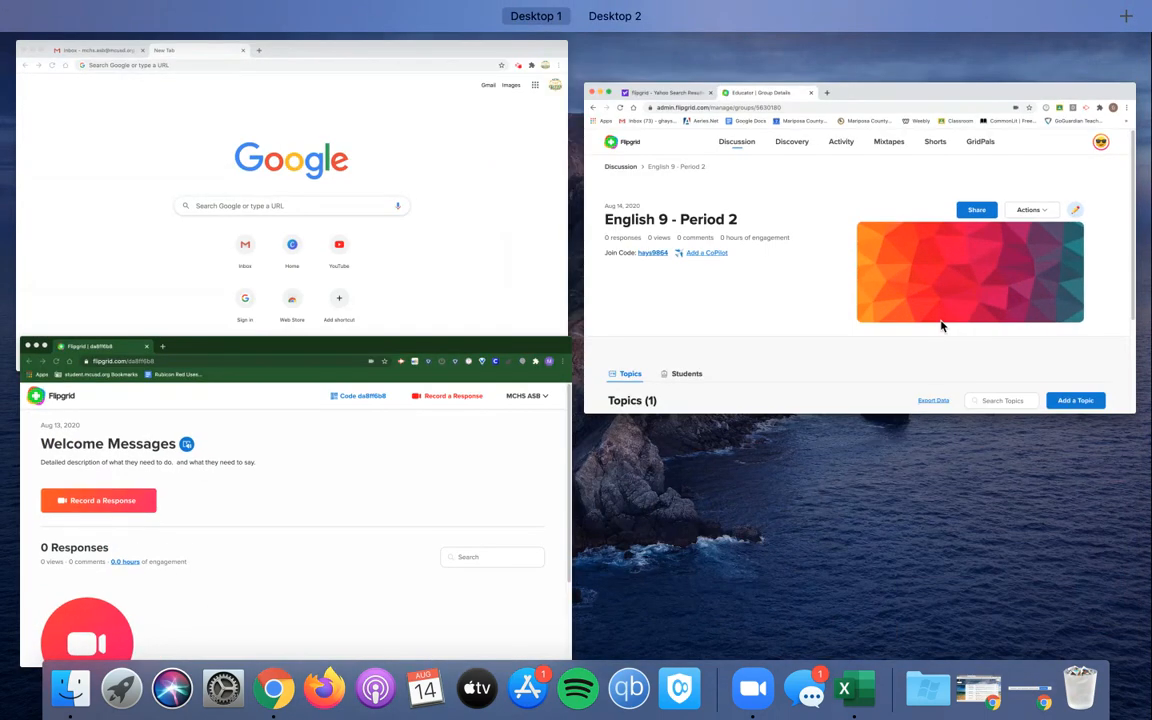
click(308, 205)
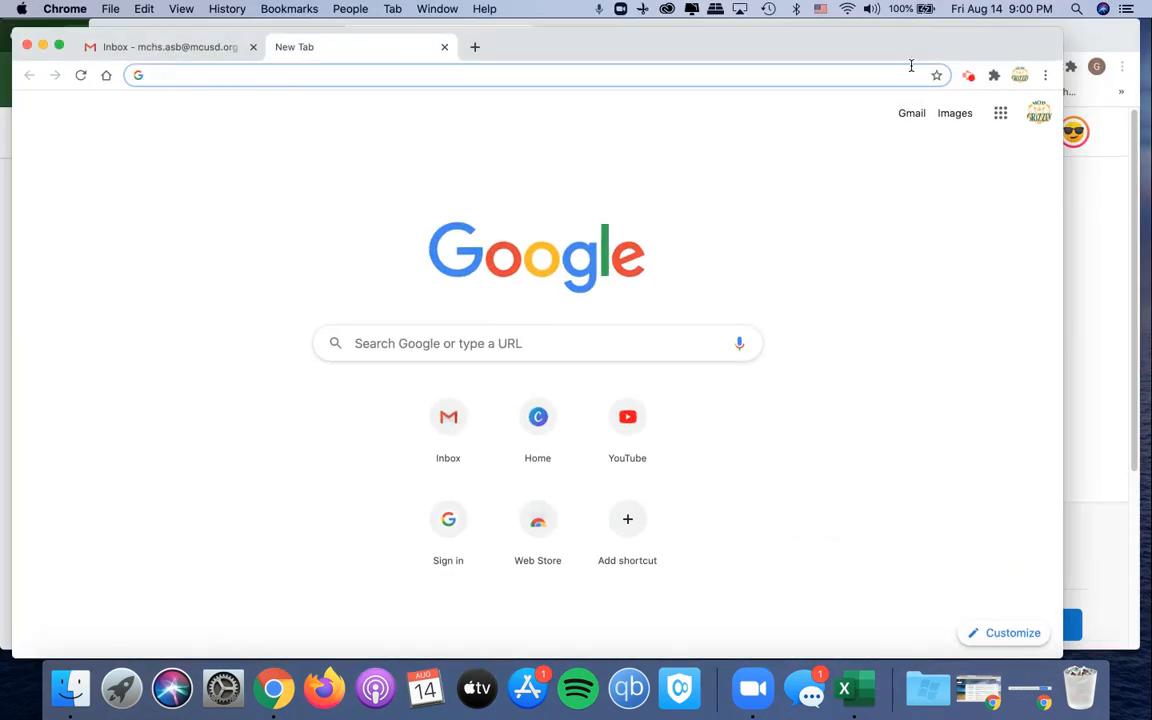